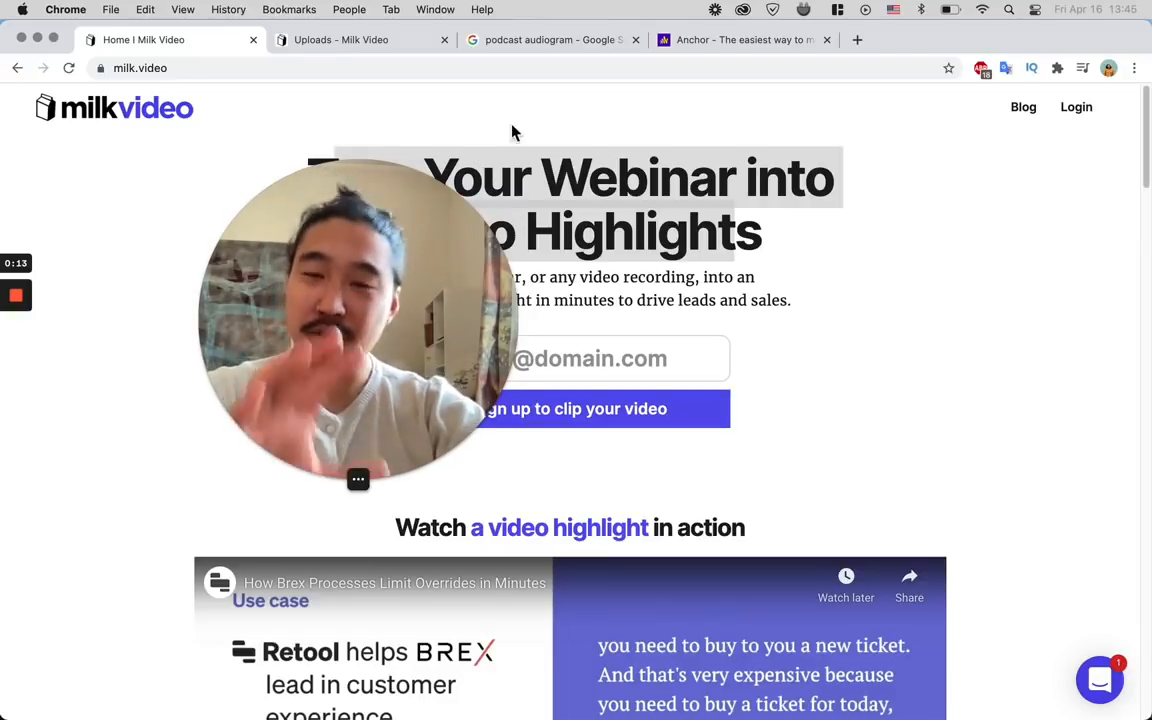
# Look over the podcast audiogram image results and the Anchor homepage as reference for podcast clips
pyautogui.click(540, 40)
pyautogui.moveTo(407, 264); pyautogui.dragTo(226, 150)
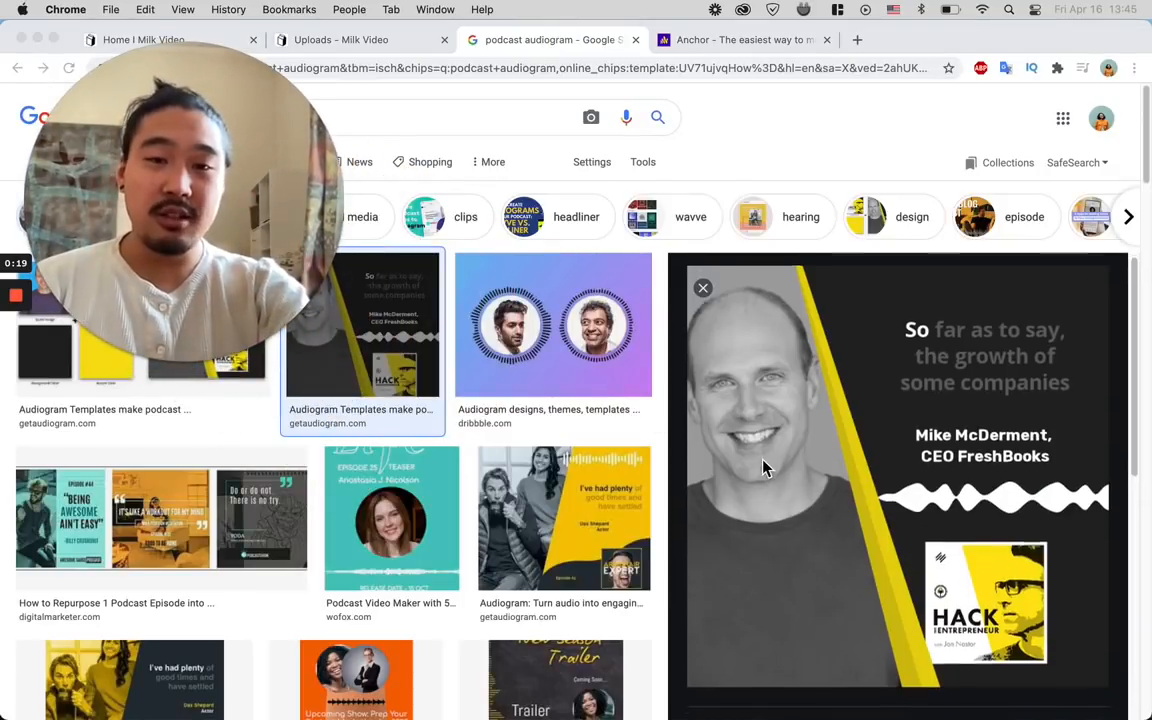
pyautogui.scroll(-2, 763, 468)
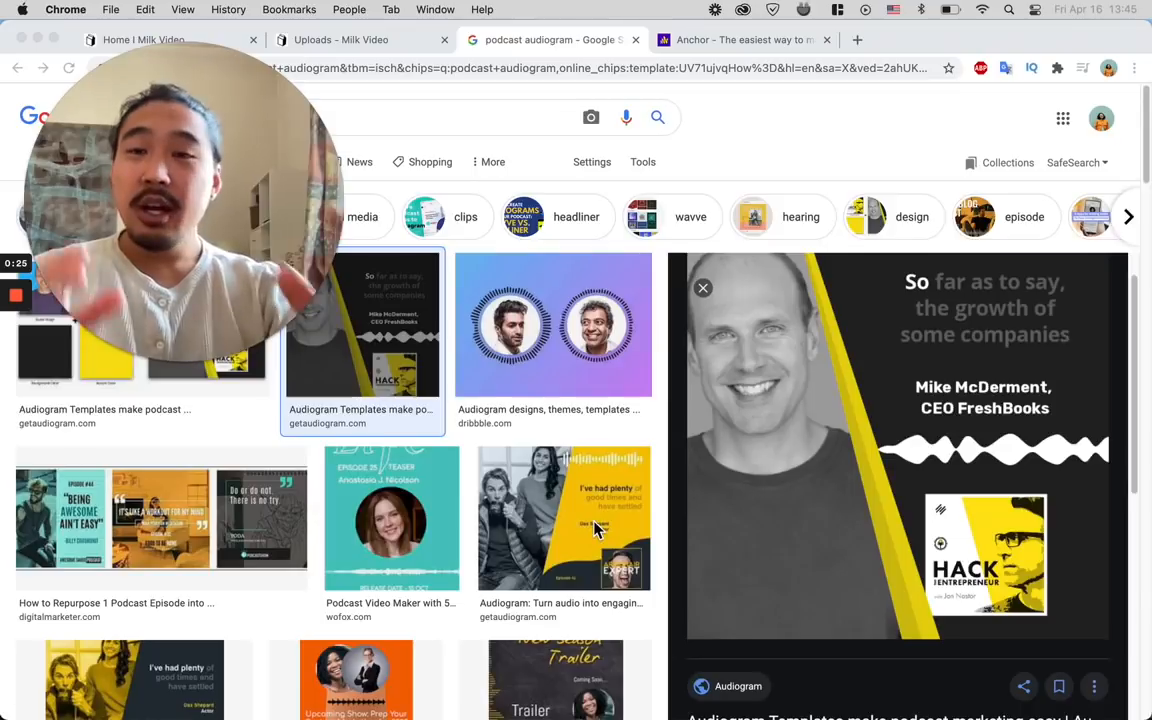
pyautogui.click(798, 42)
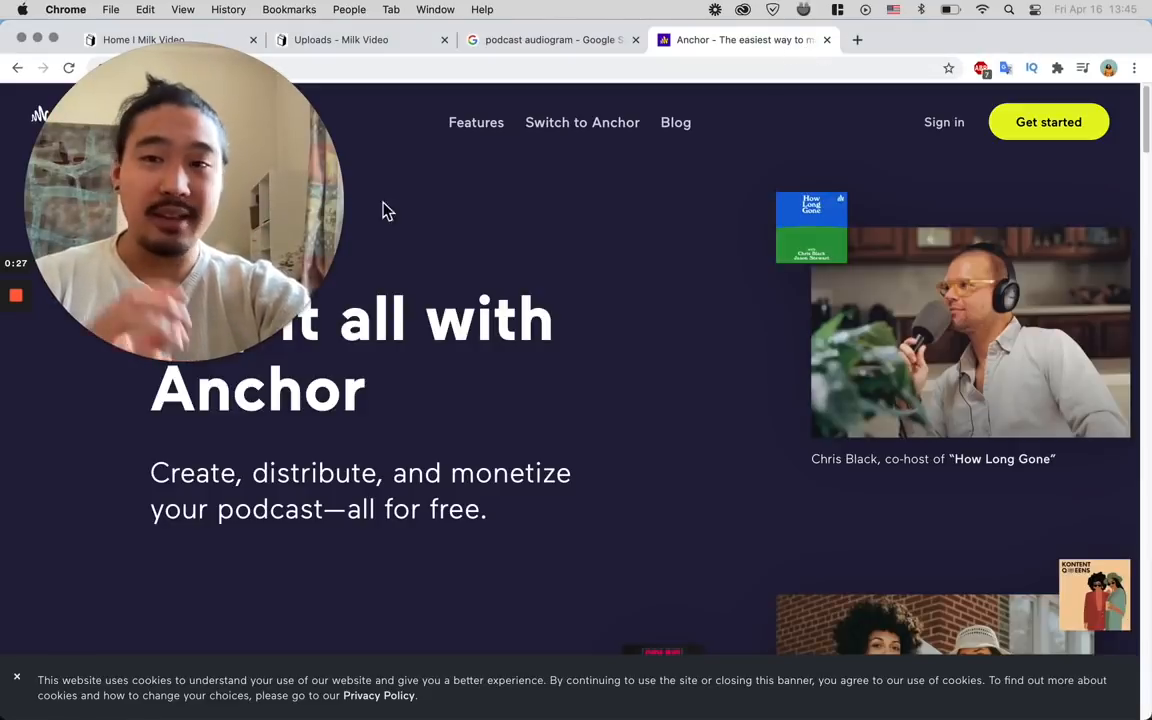
pyautogui.moveTo(269, 173); pyautogui.dragTo(276, 221)
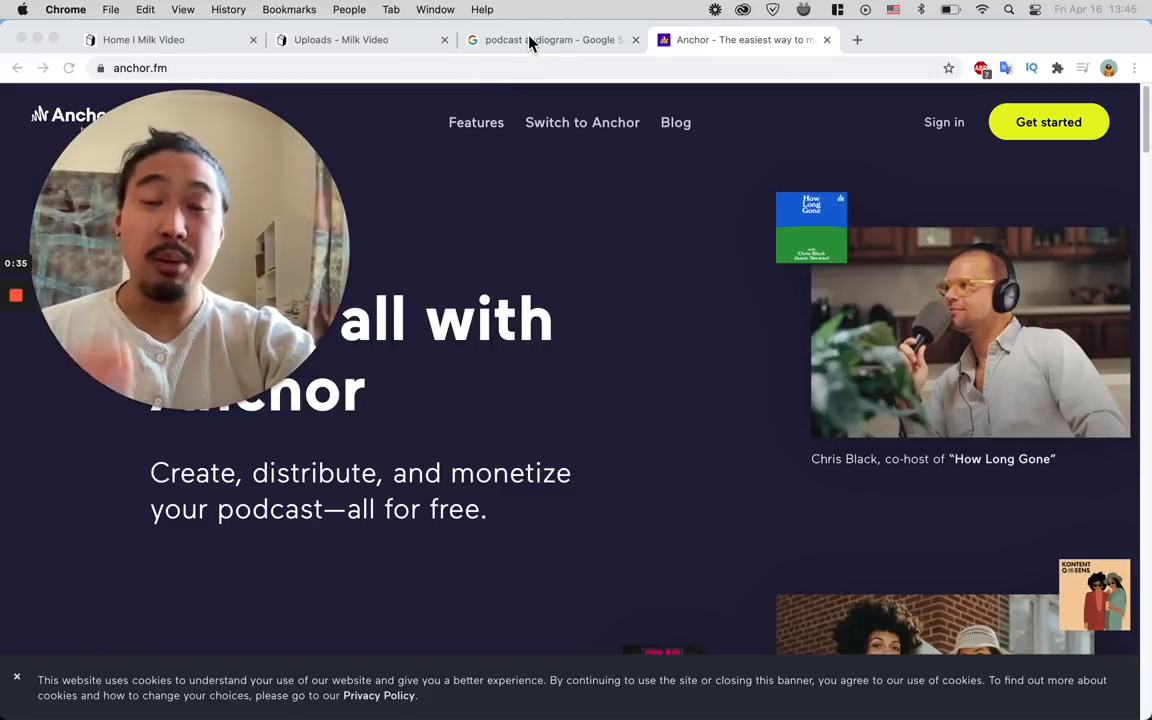
pyautogui.click(554, 41)
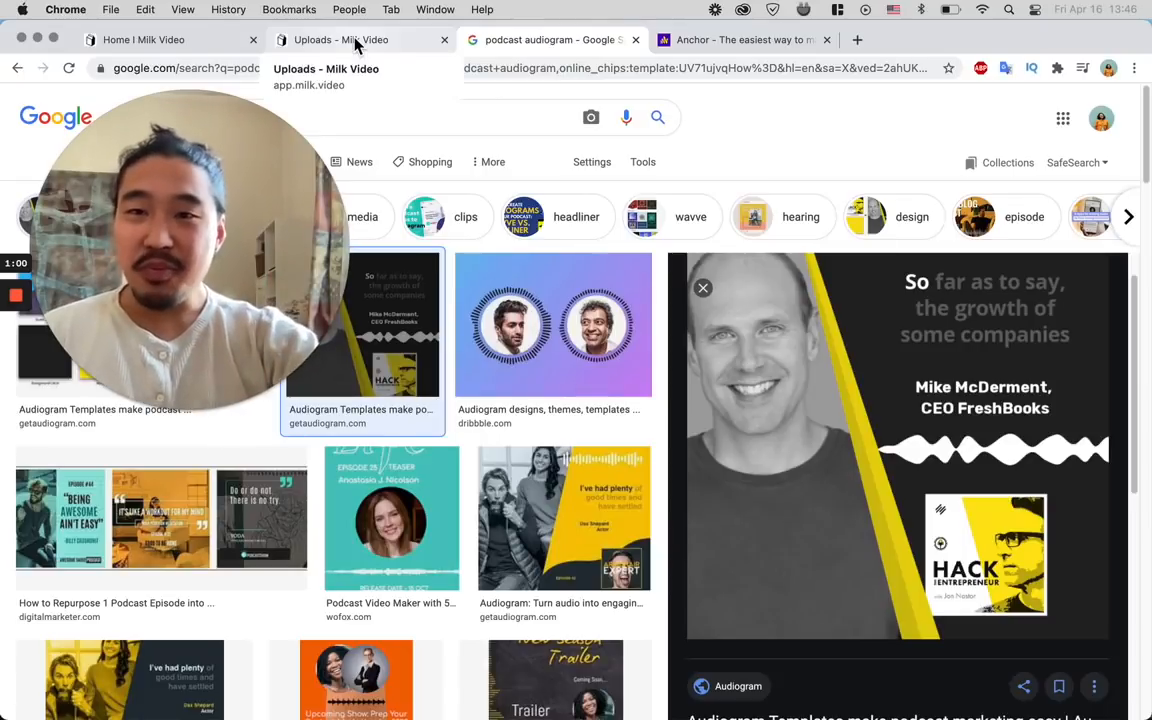
# View the Milk Video homepage and highlight its "Turn Your Webinar into Video Highlights" headline
pyautogui.click(213, 44)
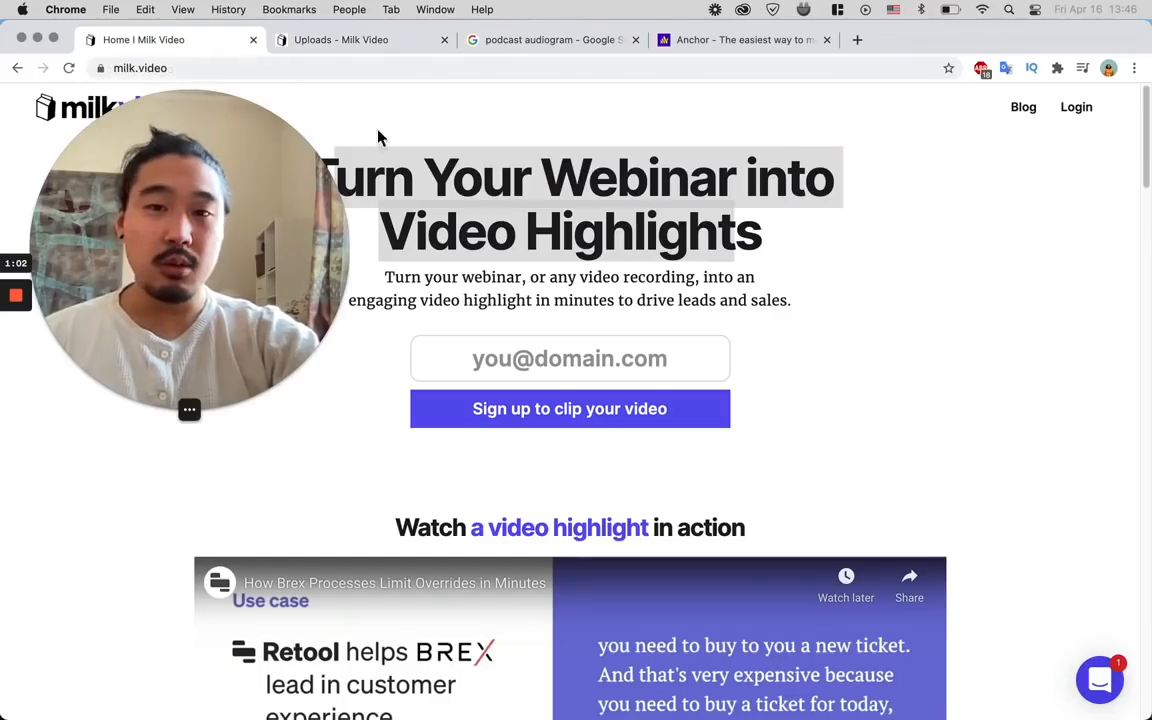
pyautogui.moveTo(196, 257); pyautogui.dragTo(193, 347)
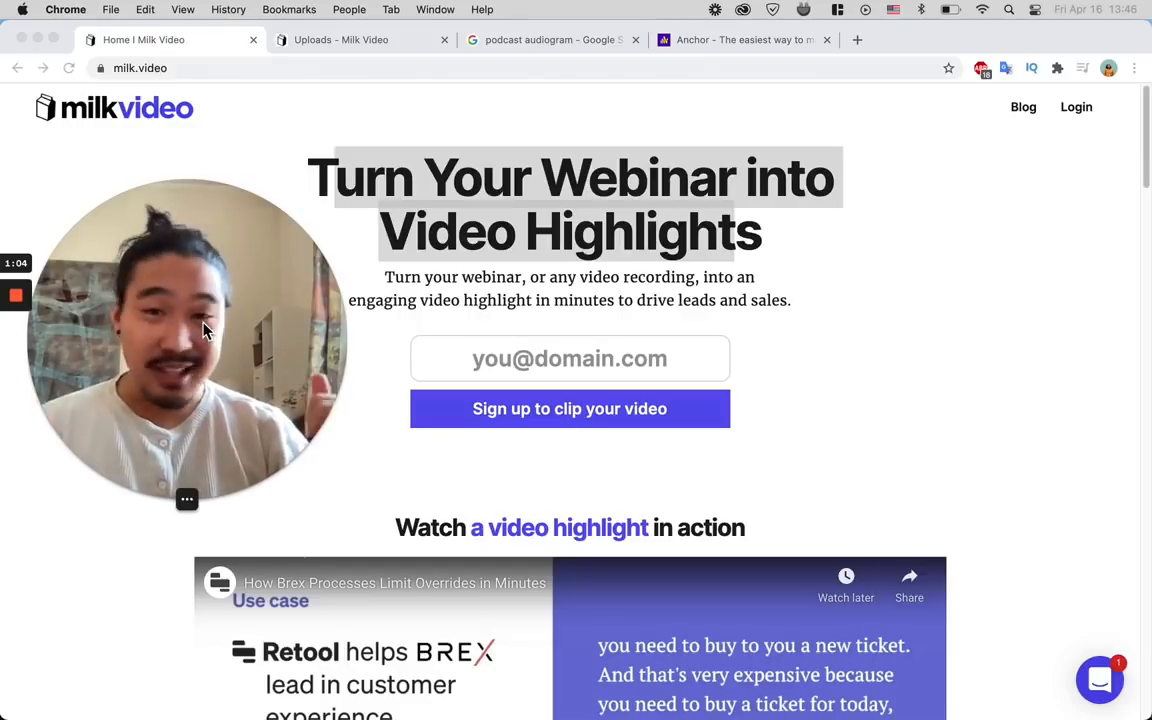
pyautogui.moveTo(310, 168); pyautogui.dragTo(775, 270)
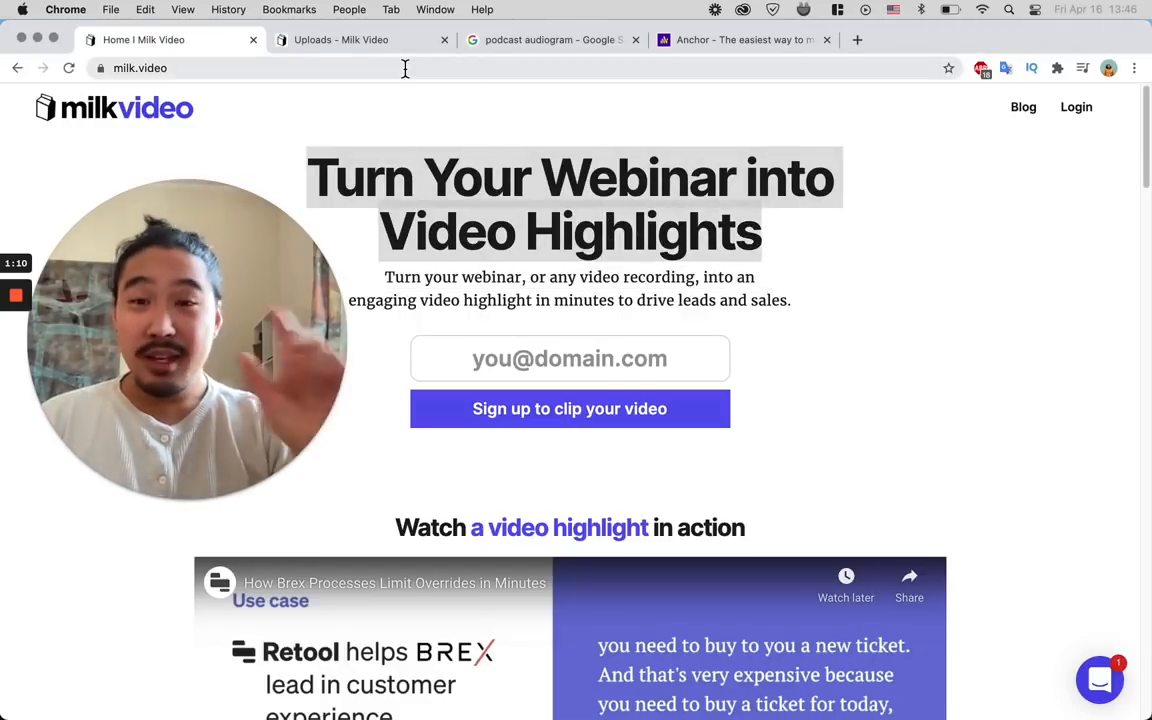
# Switch to the Milk Video uploads page
pyautogui.click(356, 47)
pyautogui.moveTo(172, 258); pyautogui.dragTo(198, 180)
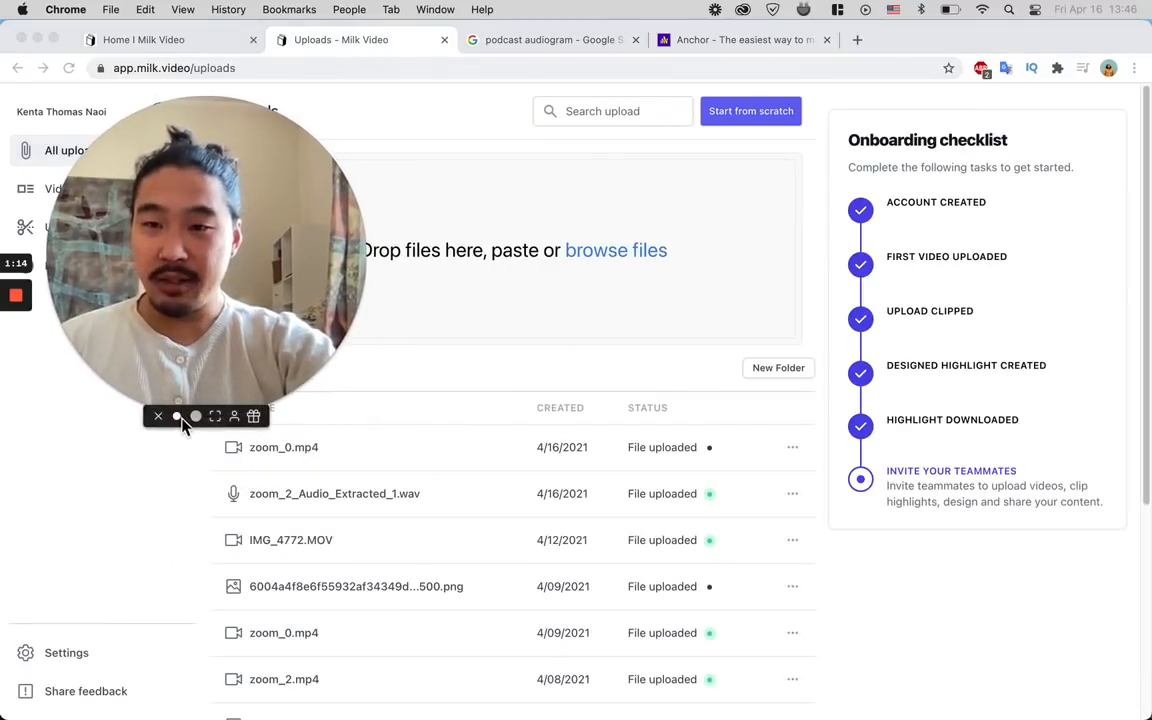
pyautogui.click(183, 413)
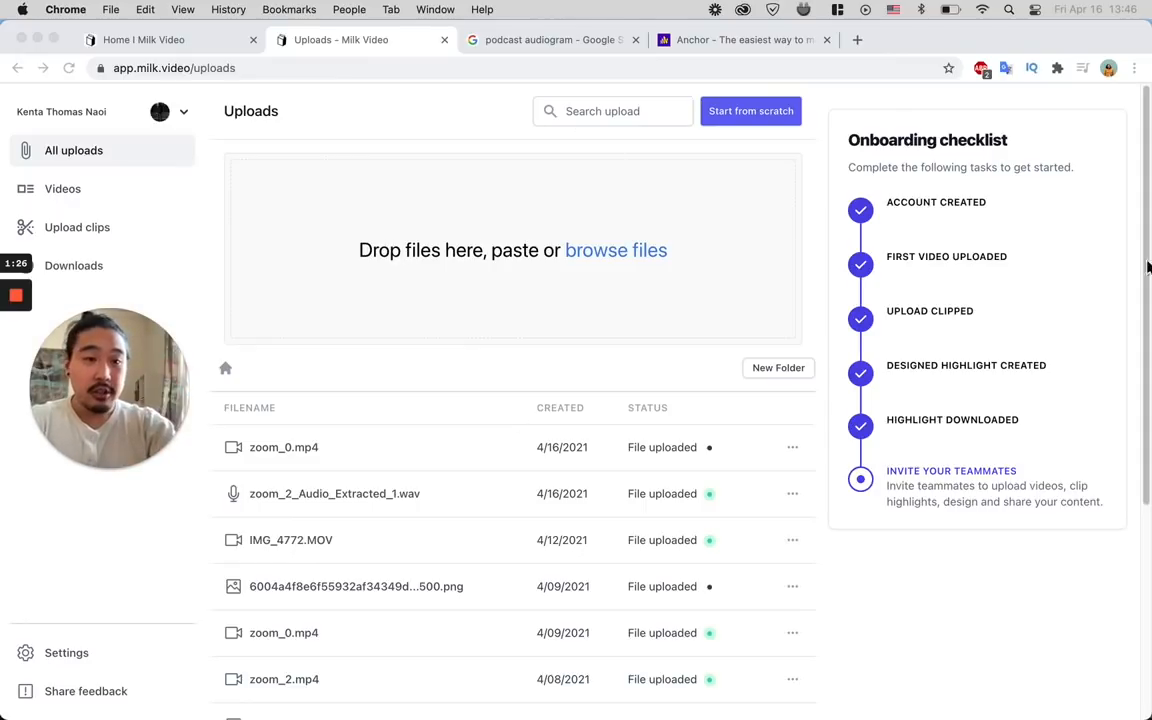
# Look through the two 2020-12-09 recording folders inside the desktop Zoom folder for audio and video files, then return to the full-width uploads page
pyautogui.moveTo(1148, 266); pyautogui.dragTo(918, 266)
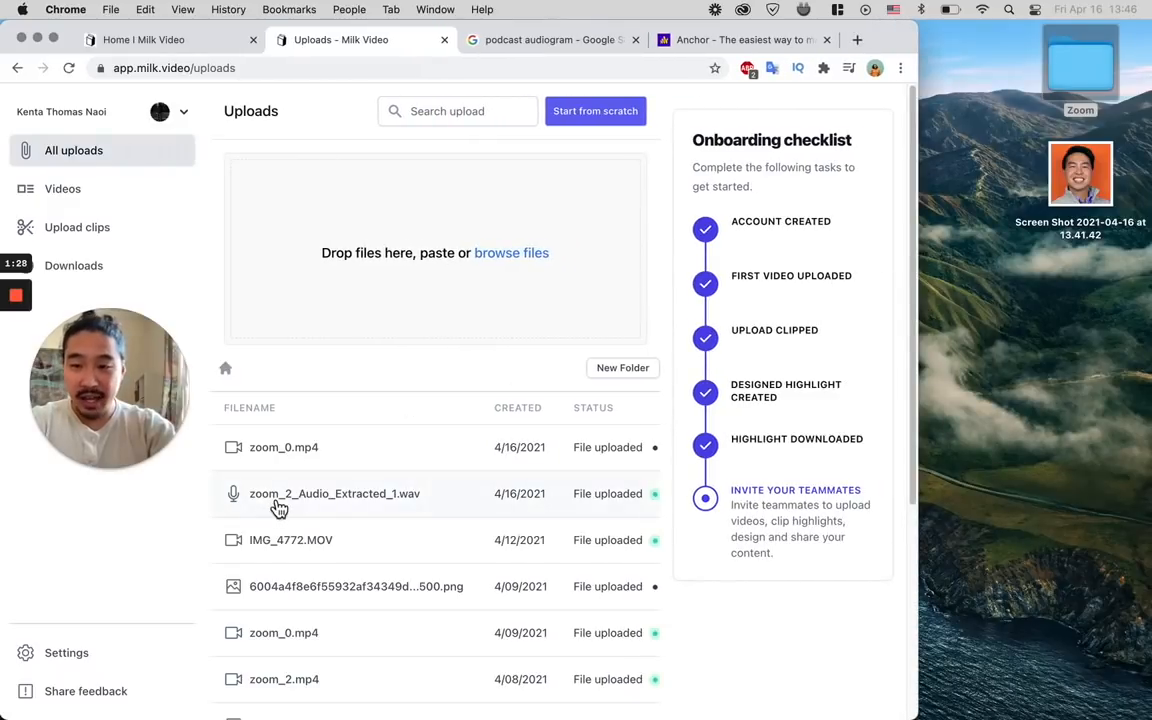
pyautogui.doubleClick(1084, 106)
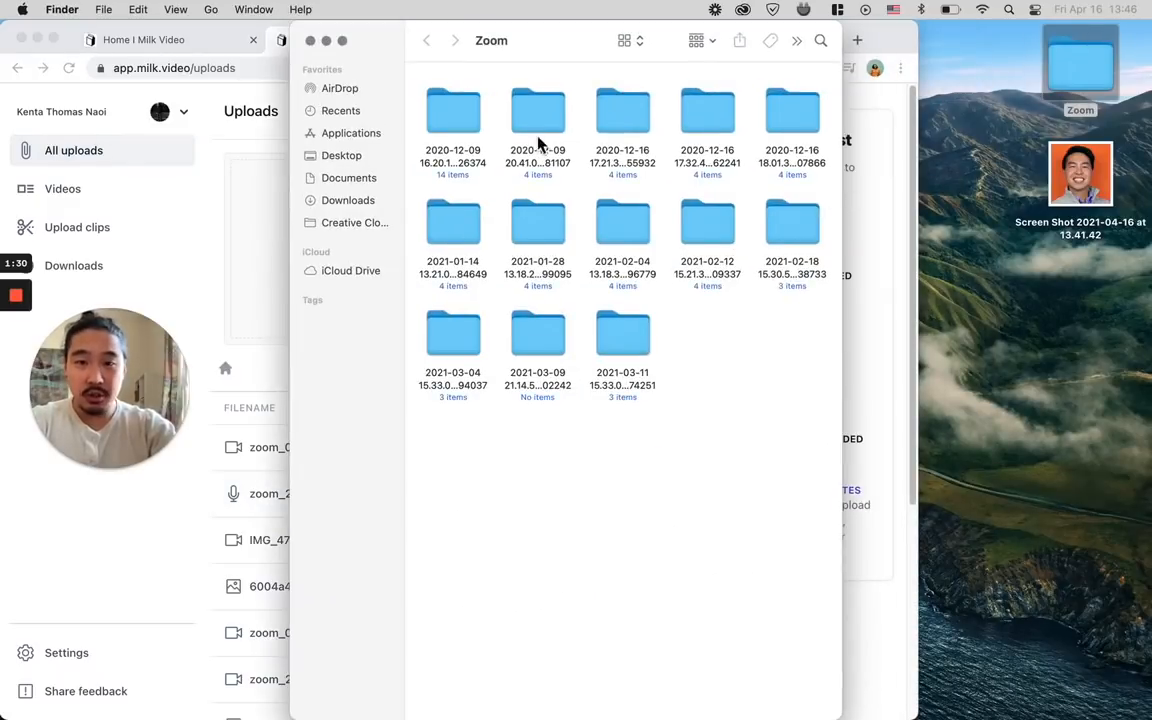
pyautogui.doubleClick(538, 118)
pyautogui.moveTo(562, 44); pyautogui.dragTo(872, 40)
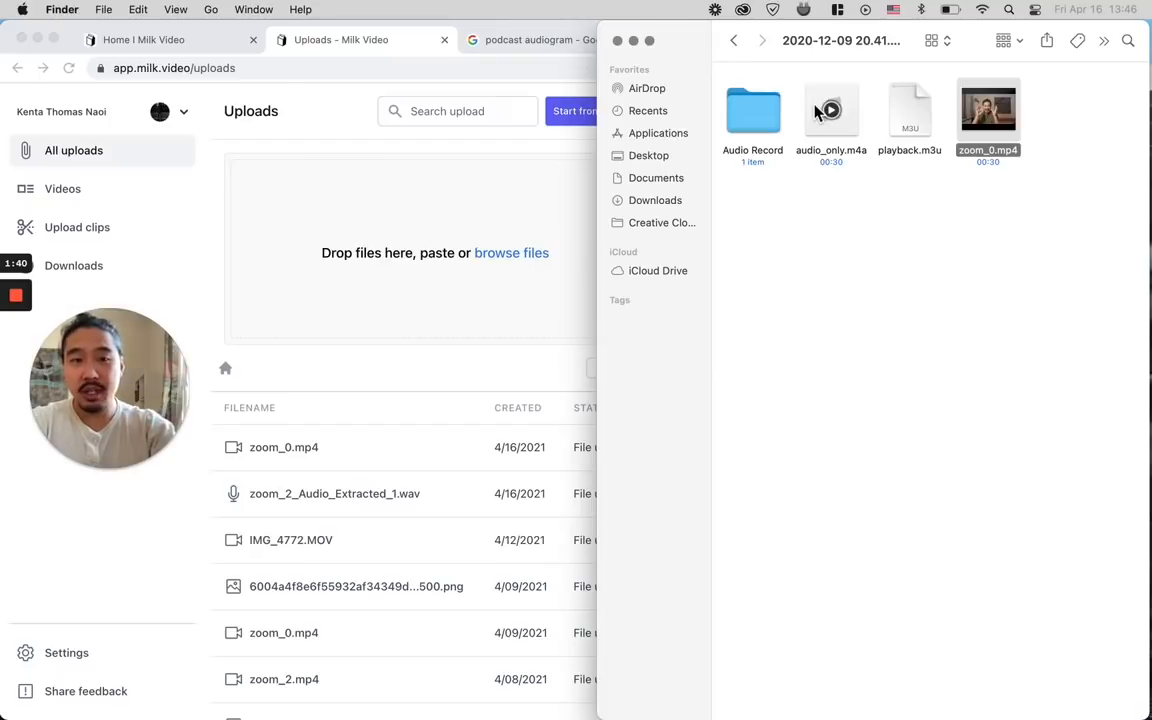
pyautogui.click(734, 41)
pyautogui.doubleClick(775, 133)
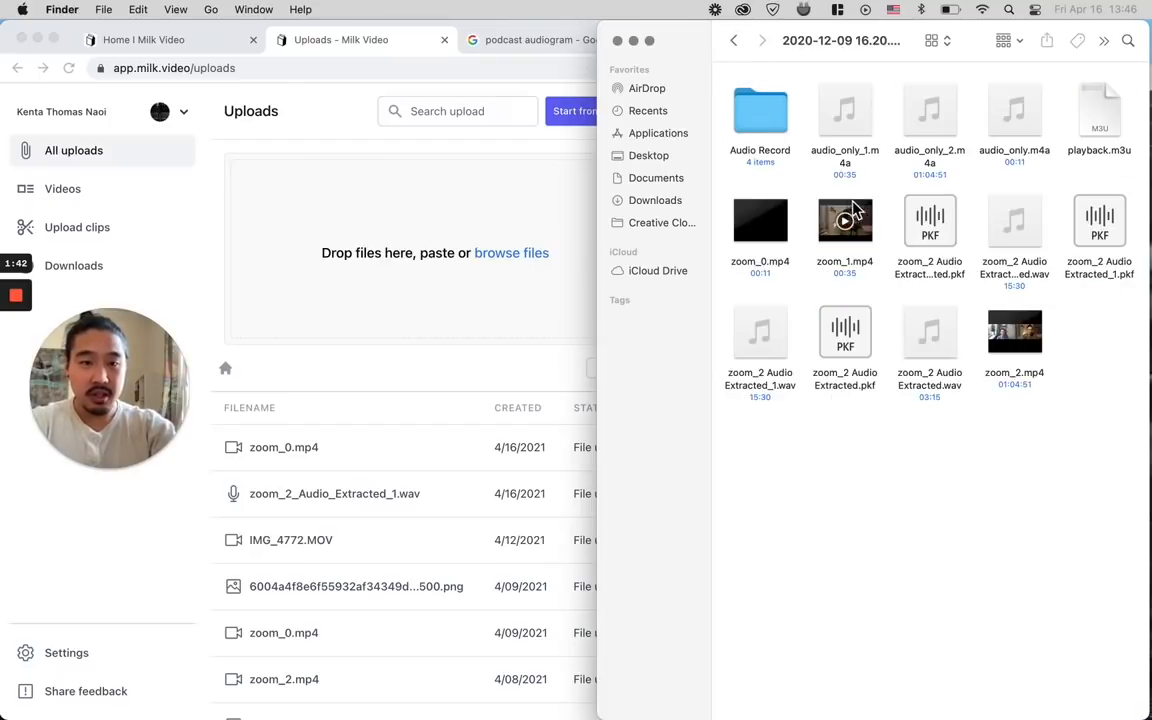
pyautogui.moveTo(752, 365); pyautogui.dragTo(815, 374)
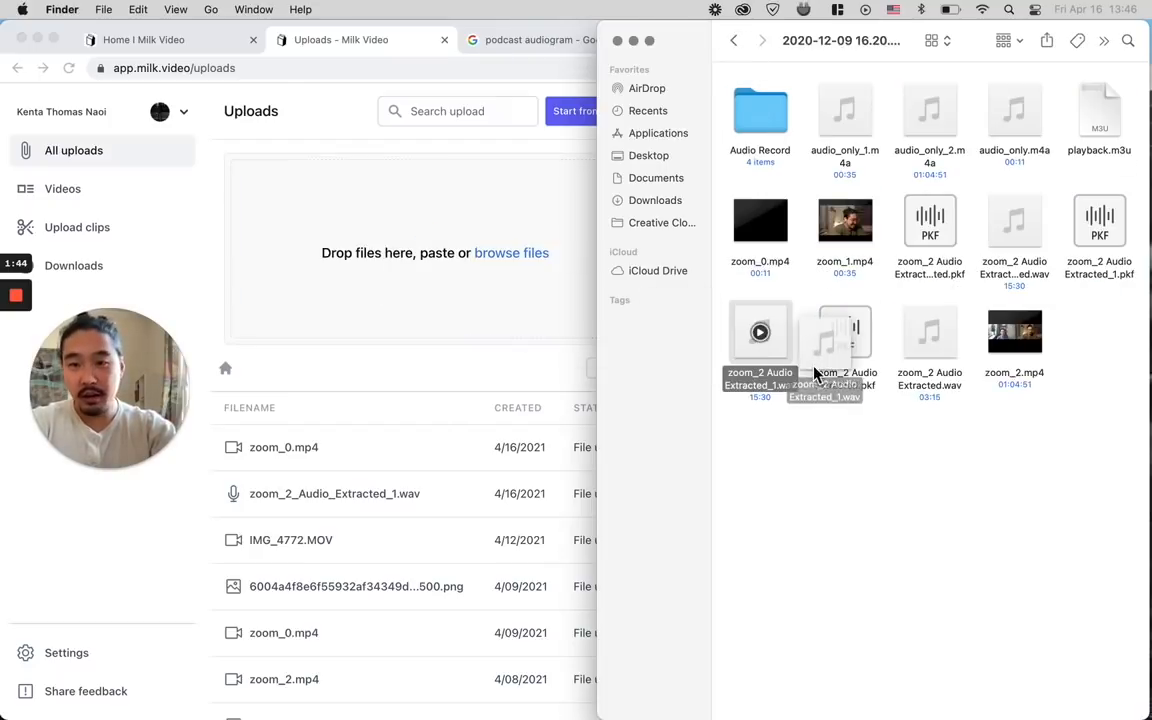
pyautogui.click(617, 41)
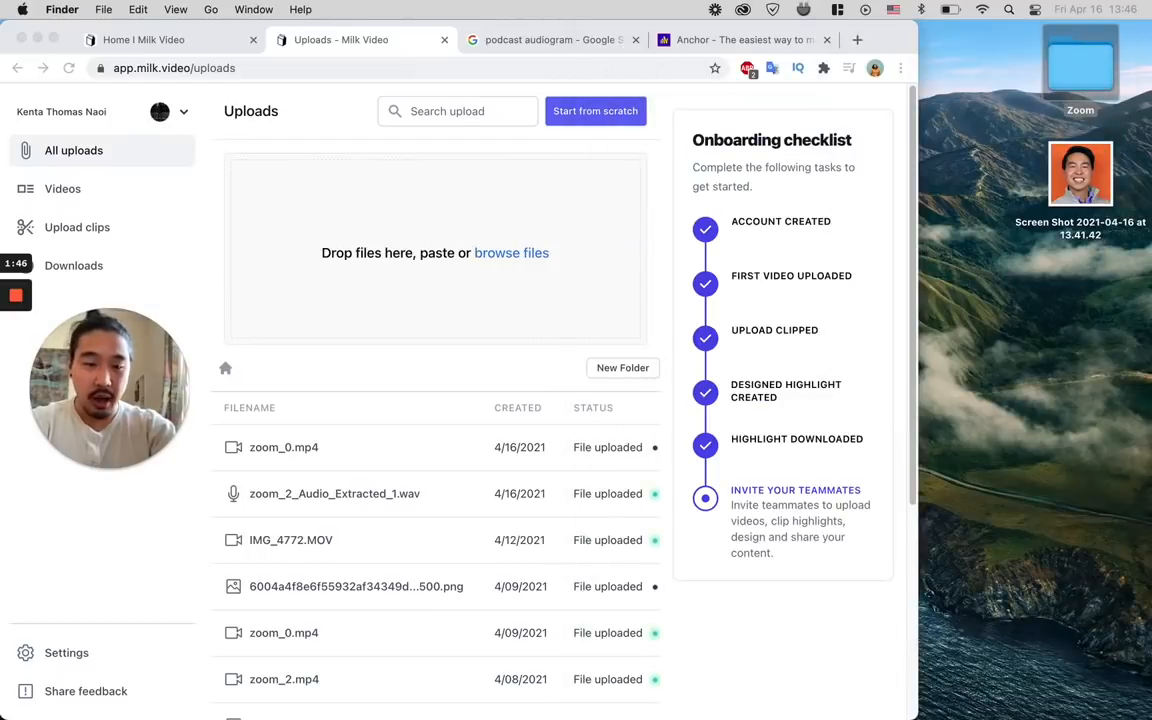
pyautogui.moveTo(910, 717); pyautogui.dragTo(1146, 714)
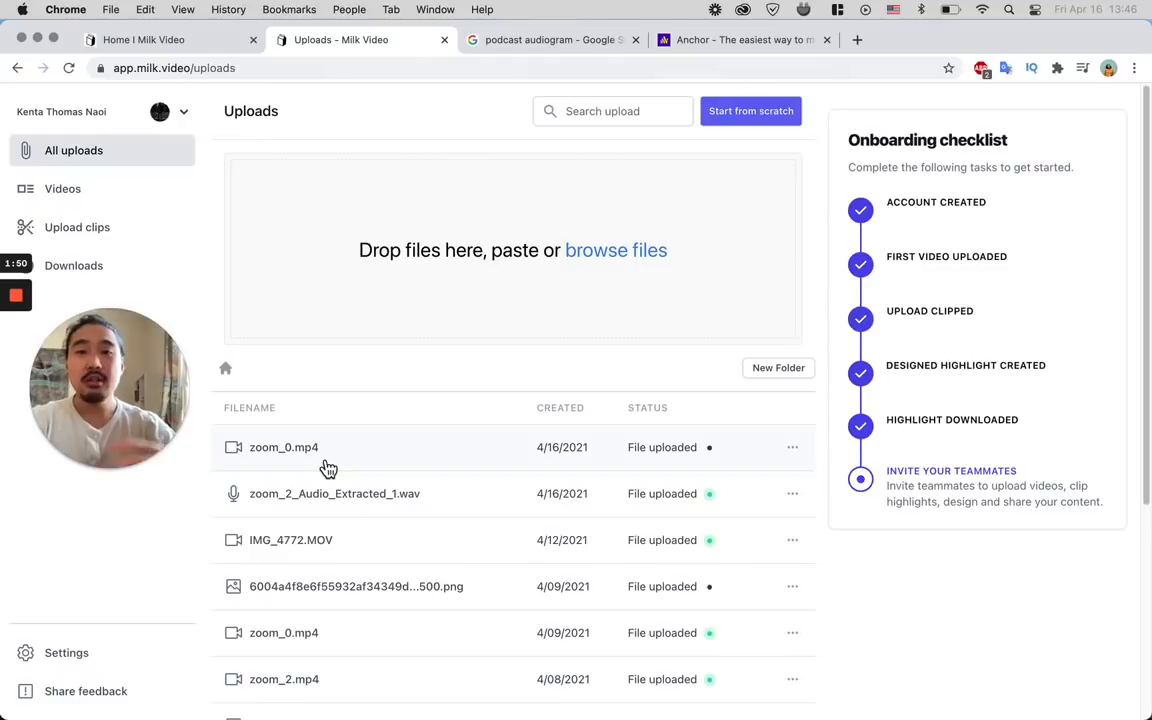
# Open the zoom_2_Audio_Extracted_1.wav upload and remove both of its existing clips
pyautogui.click(355, 511)
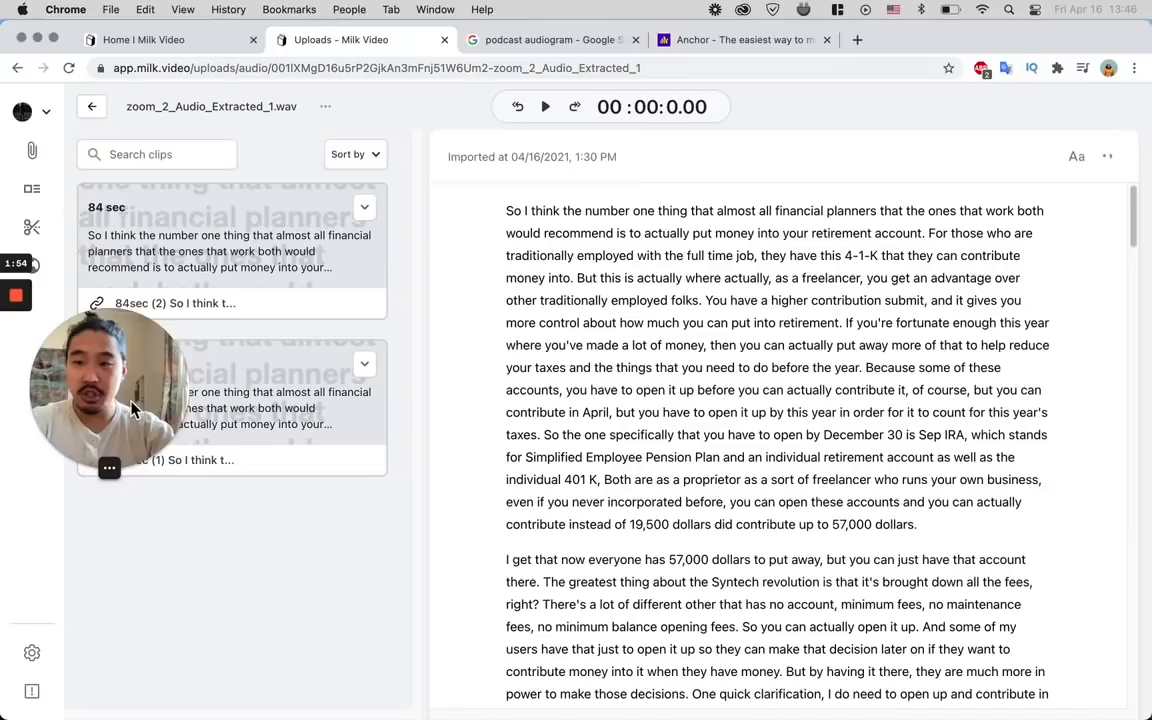
pyautogui.click(368, 207)
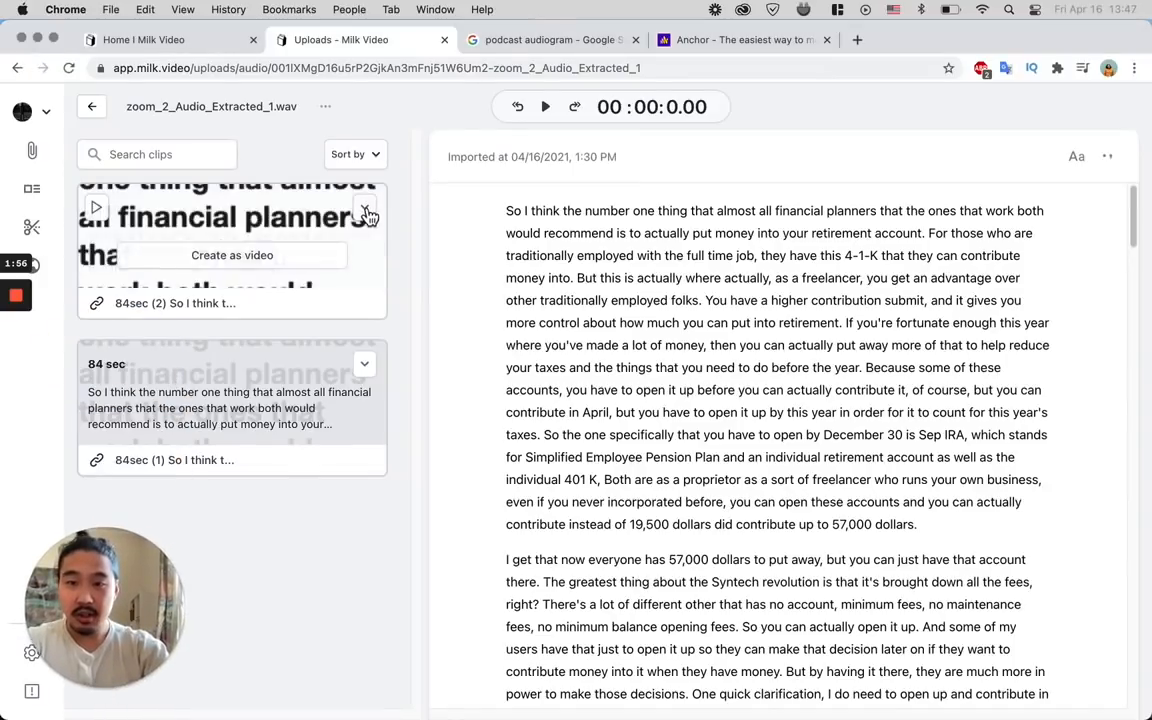
pyautogui.click(350, 238)
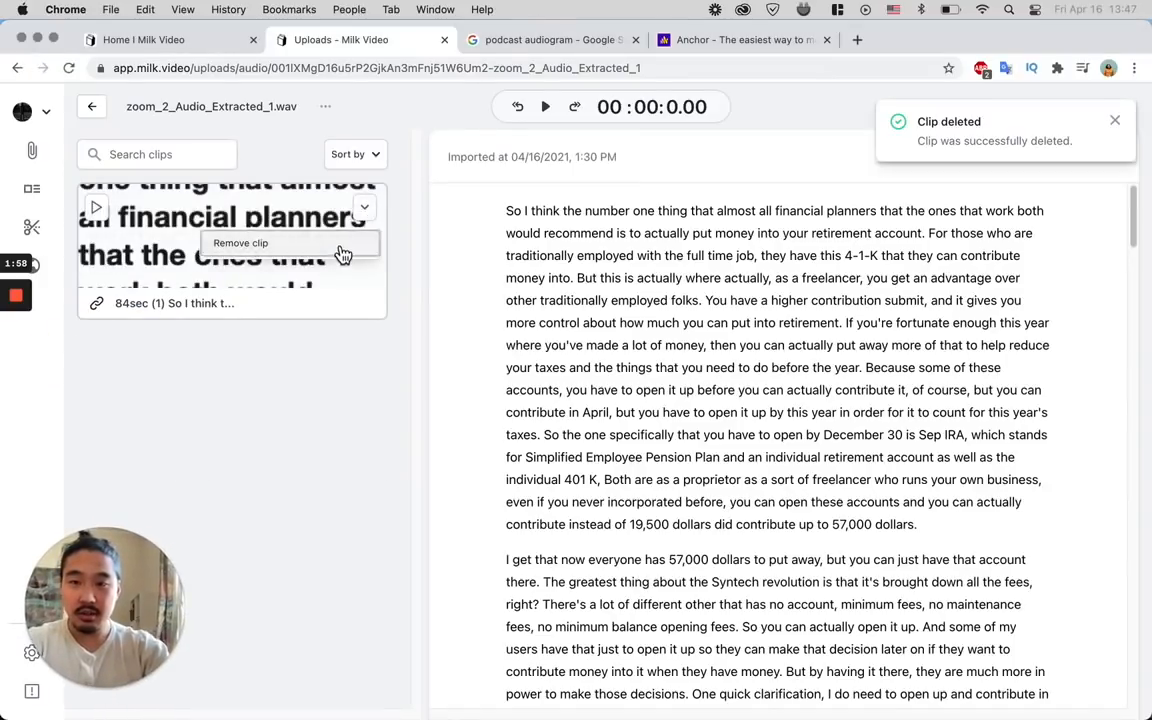
pyautogui.click(340, 246)
pyautogui.scroll(-10, 818, 303)
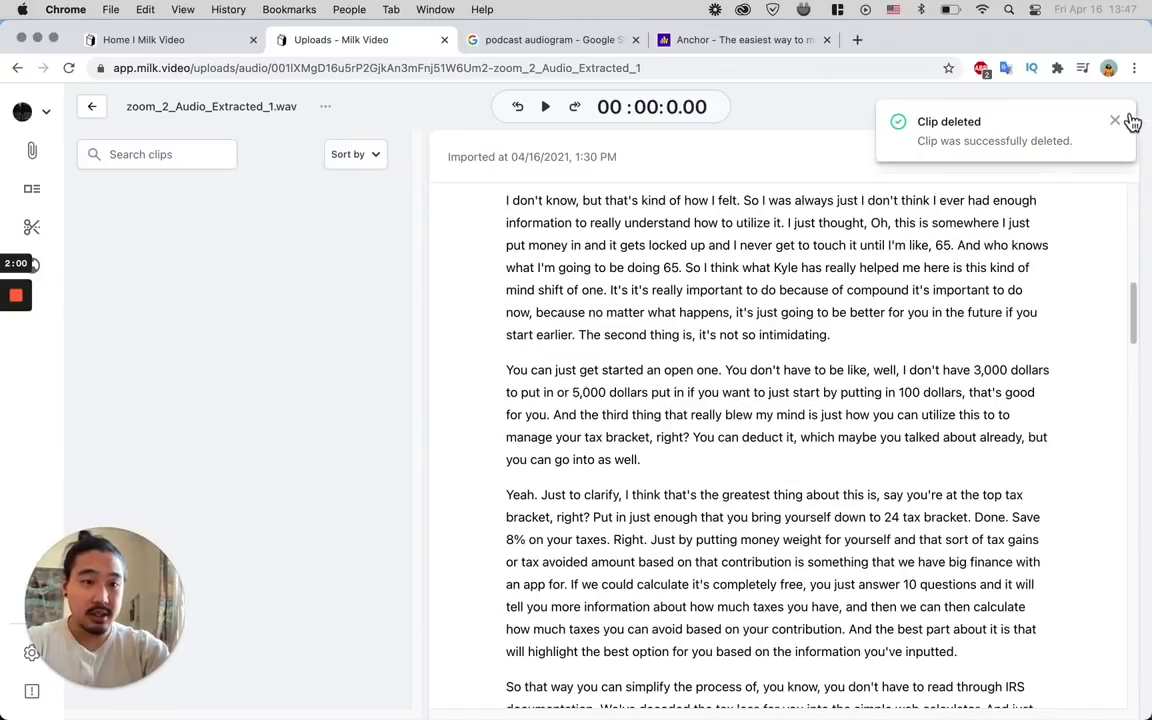
pyautogui.click(1118, 123)
# Read through the audio file's transcript from end to end and return to its first paragraph
pyautogui.scroll(8, 643, 386)
pyautogui.scroll(-12, 643, 376)
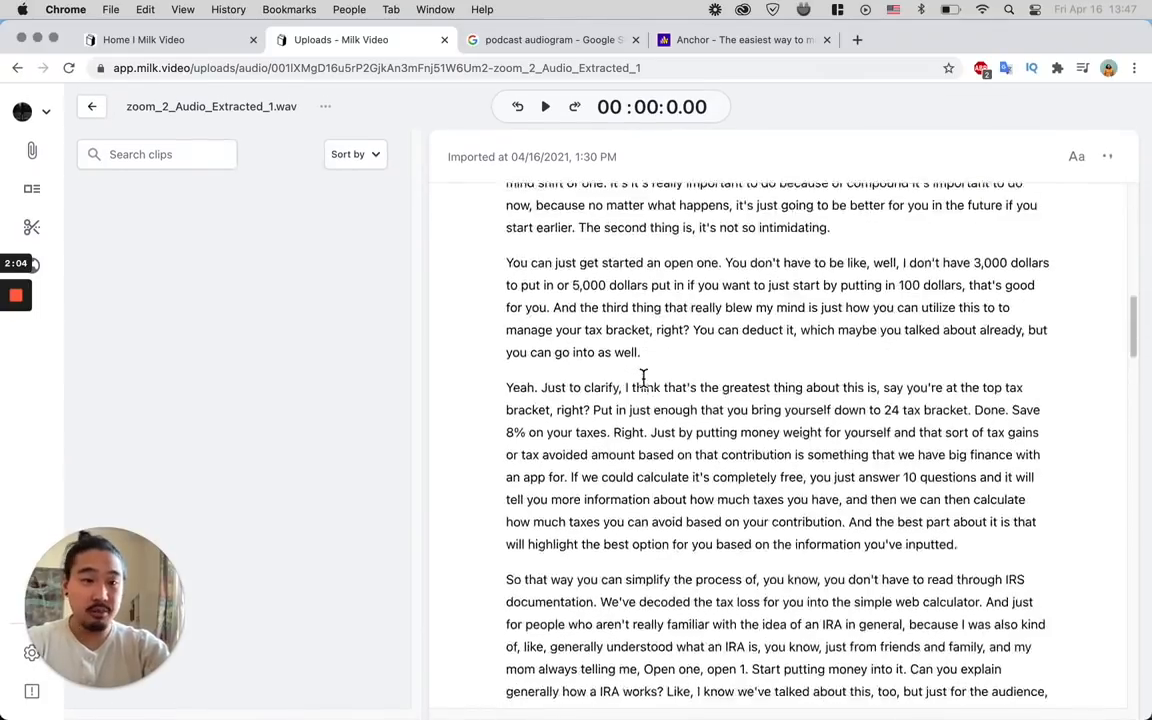
pyautogui.scroll(-15, 649, 362)
pyautogui.scroll(1, 650, 357)
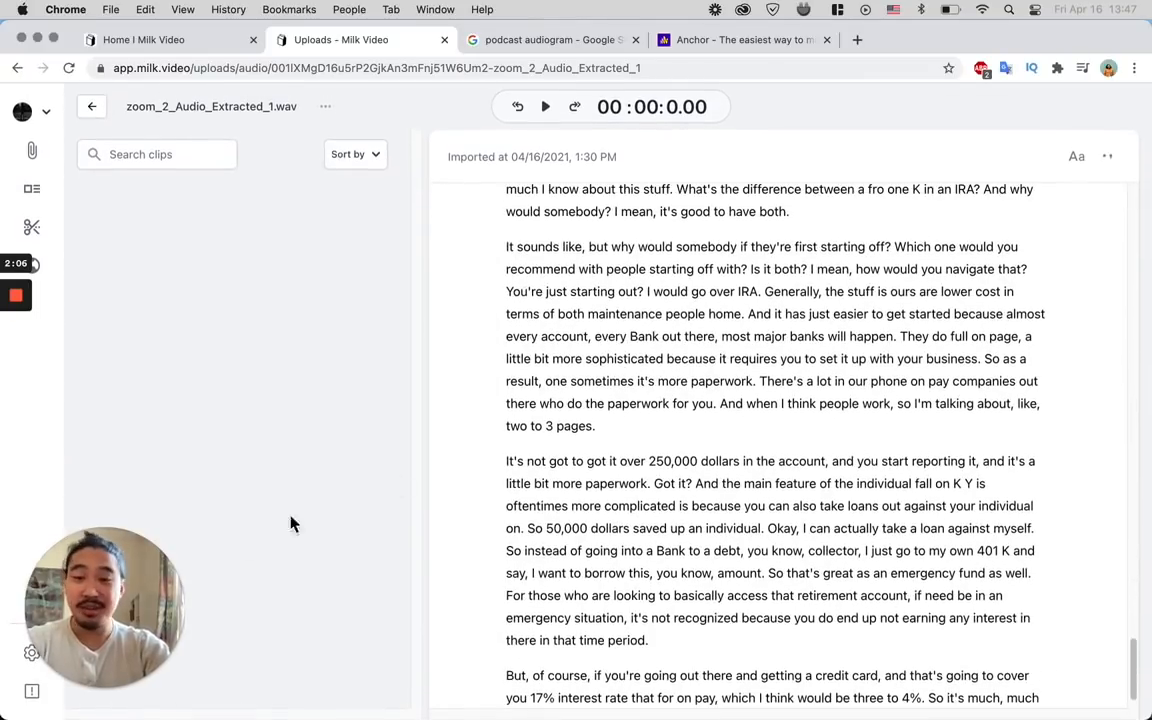
pyautogui.moveTo(143, 555); pyautogui.dragTo(219, 245)
pyautogui.scroll(10, 517, 303)
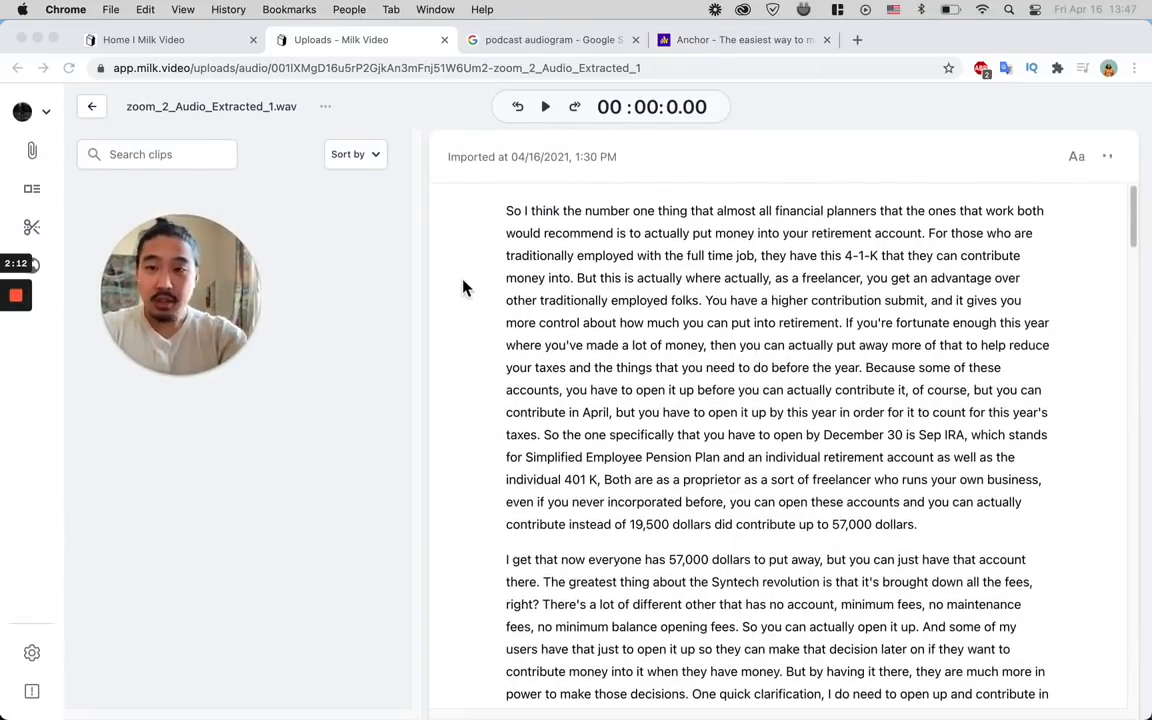
pyautogui.click(548, 218)
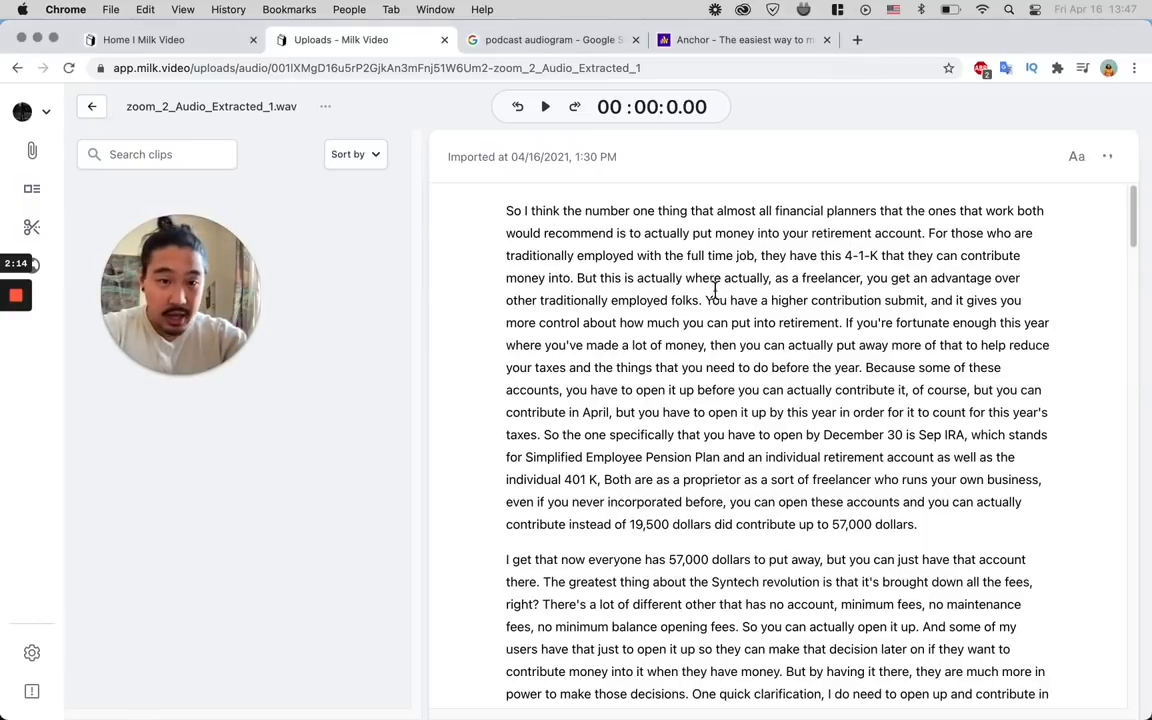
pyautogui.tripleClick(857, 445)
pyautogui.click(833, 452)
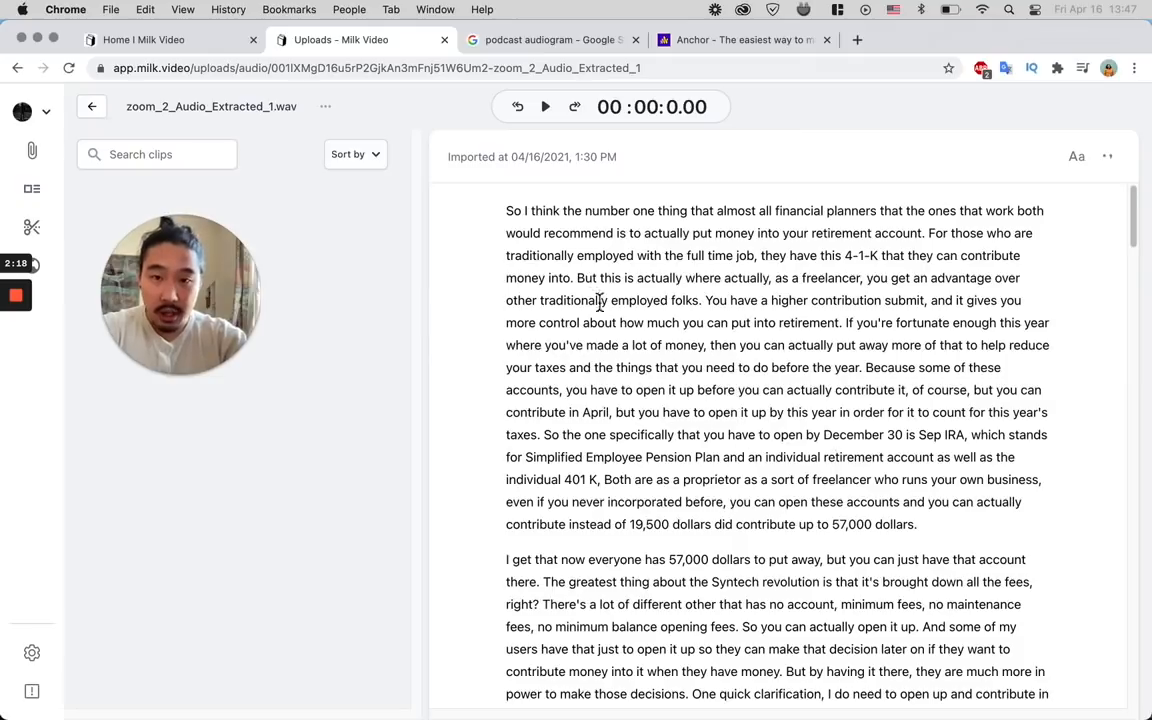
# Create a clip from the transcript's whole first paragraph, from "So I think the number one thing" to "57,000 dollars."
pyautogui.moveTo(508, 218); pyautogui.dragTo(924, 542)
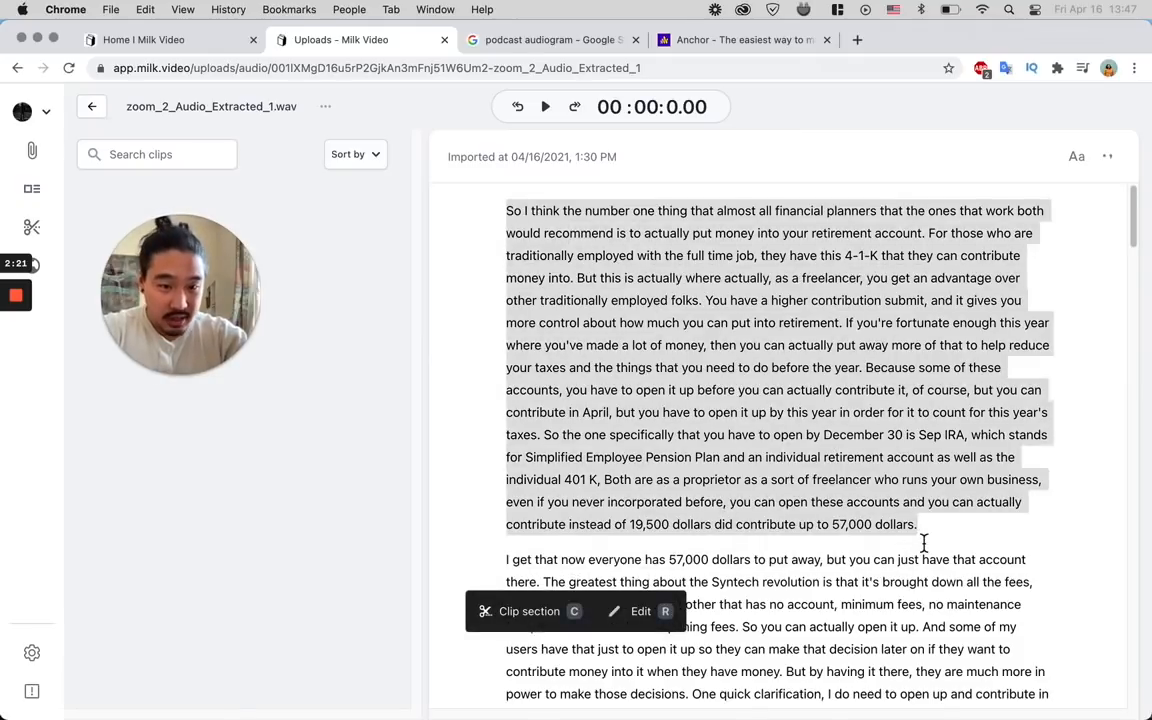
pyautogui.click(581, 232)
pyautogui.moveTo(716, 212); pyautogui.dragTo(781, 236)
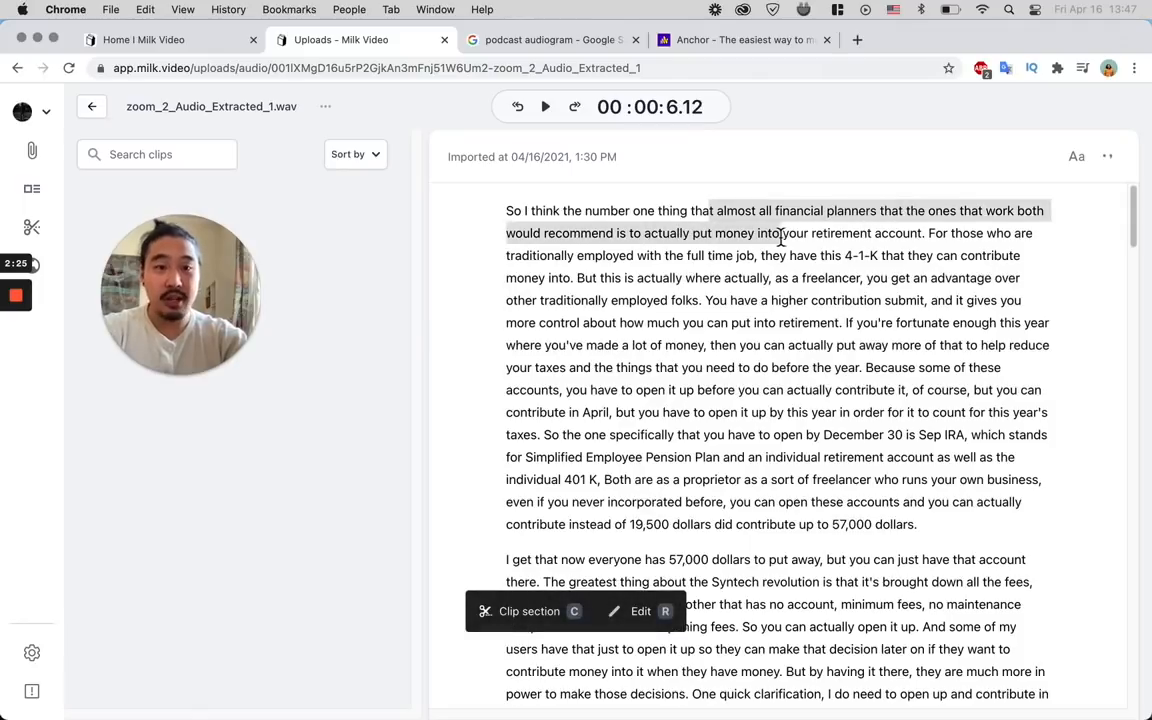
pyautogui.tripleClick(629, 235)
pyautogui.tripleClick(652, 257)
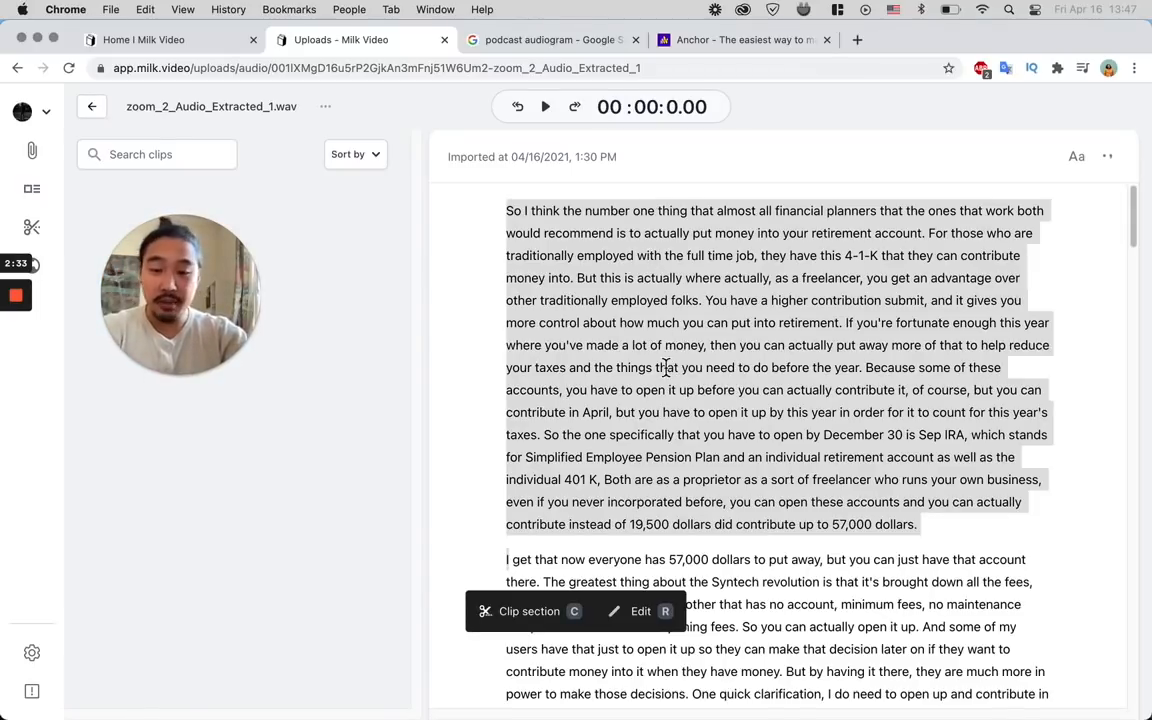
pyautogui.press('c')
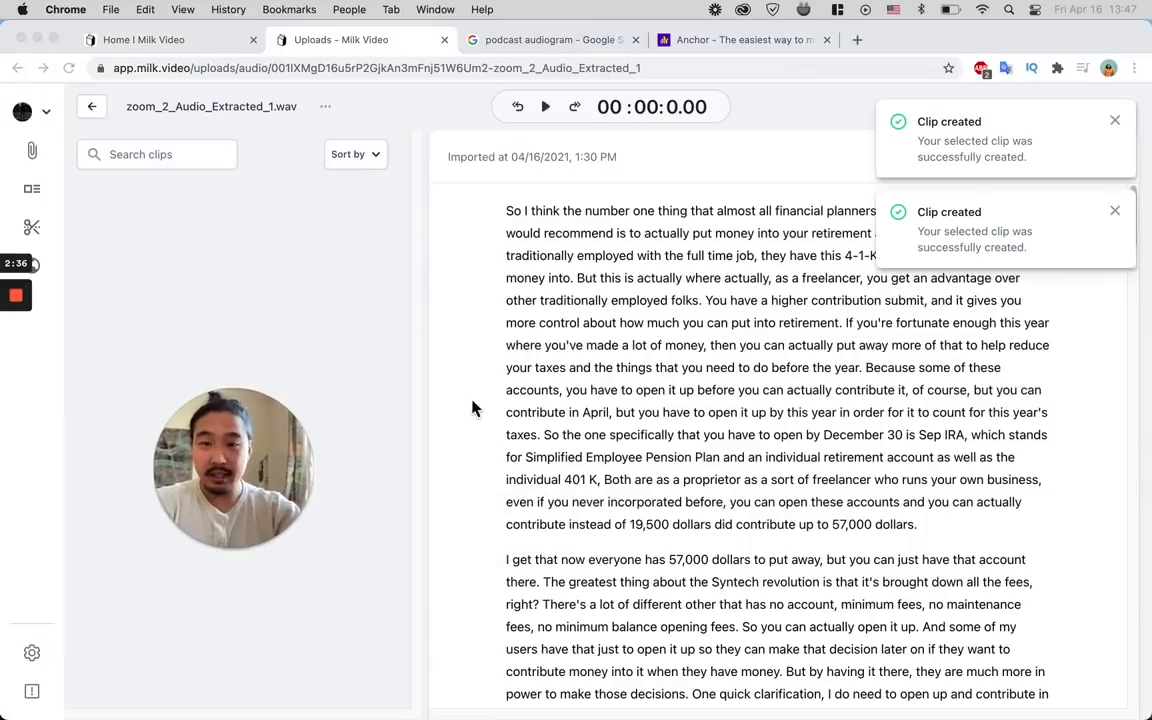
pyautogui.tripleClick(616, 373)
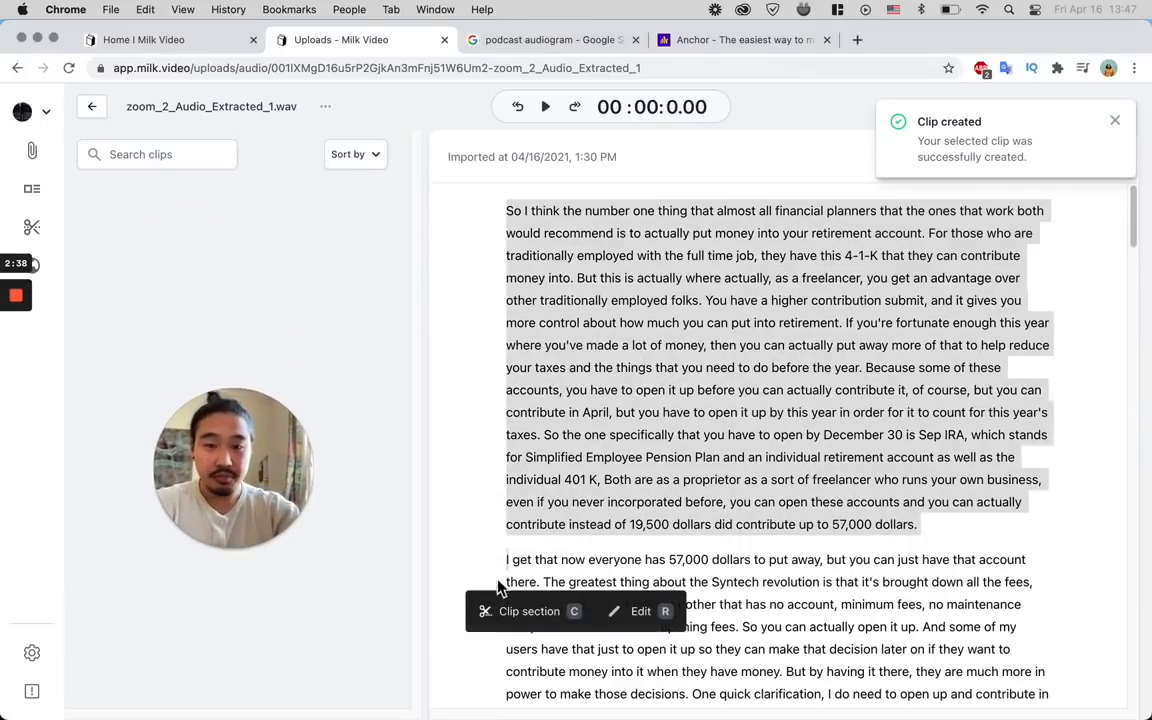
pyautogui.click(534, 615)
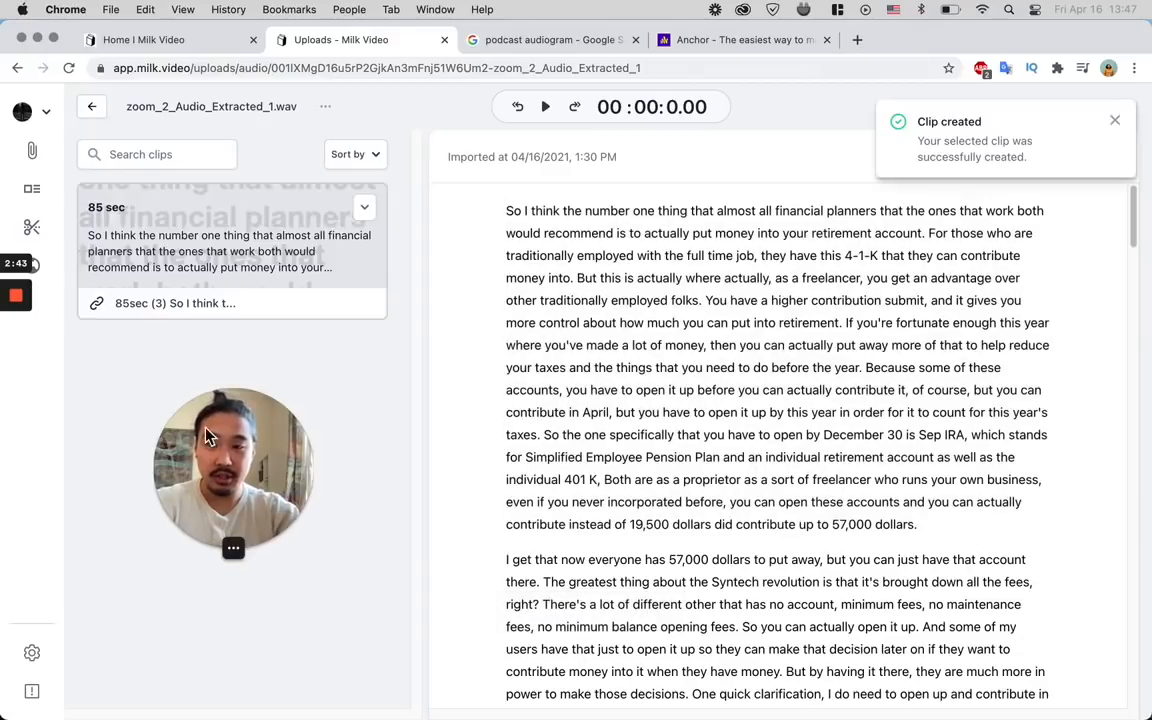
# Create a video from the first-paragraph clip and open it in the canvas editor
pyautogui.moveTo(239, 500); pyautogui.dragTo(530, 251)
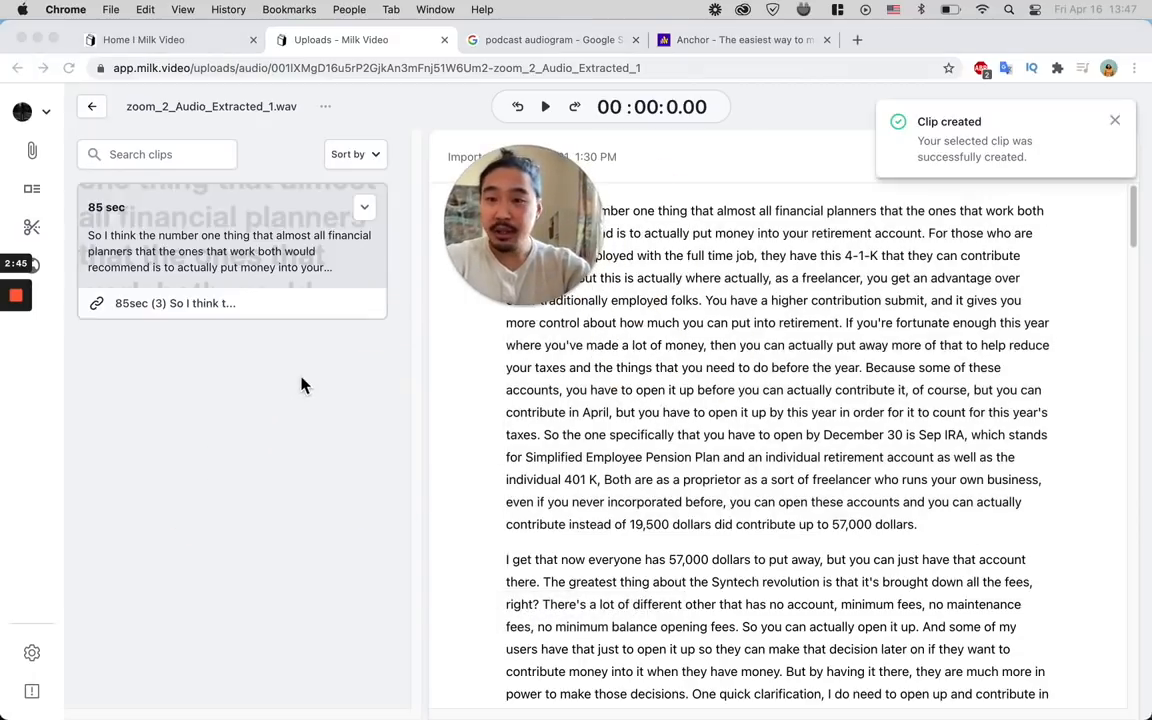
pyautogui.click(218, 240)
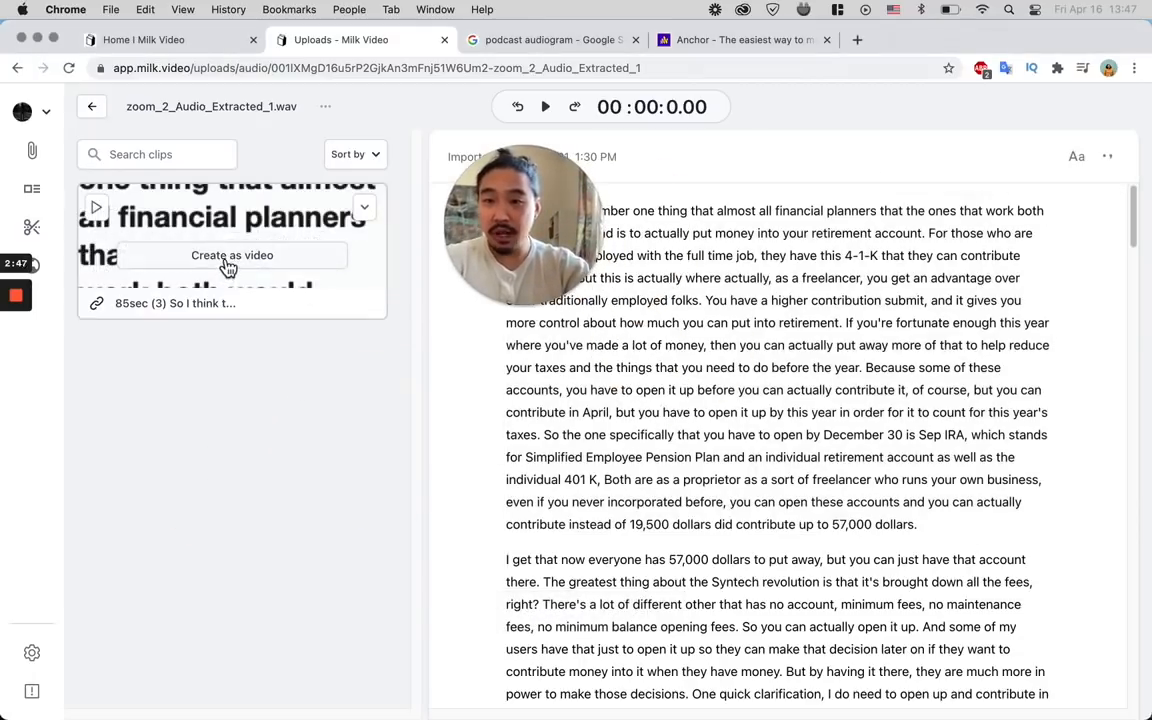
pyautogui.click(228, 258)
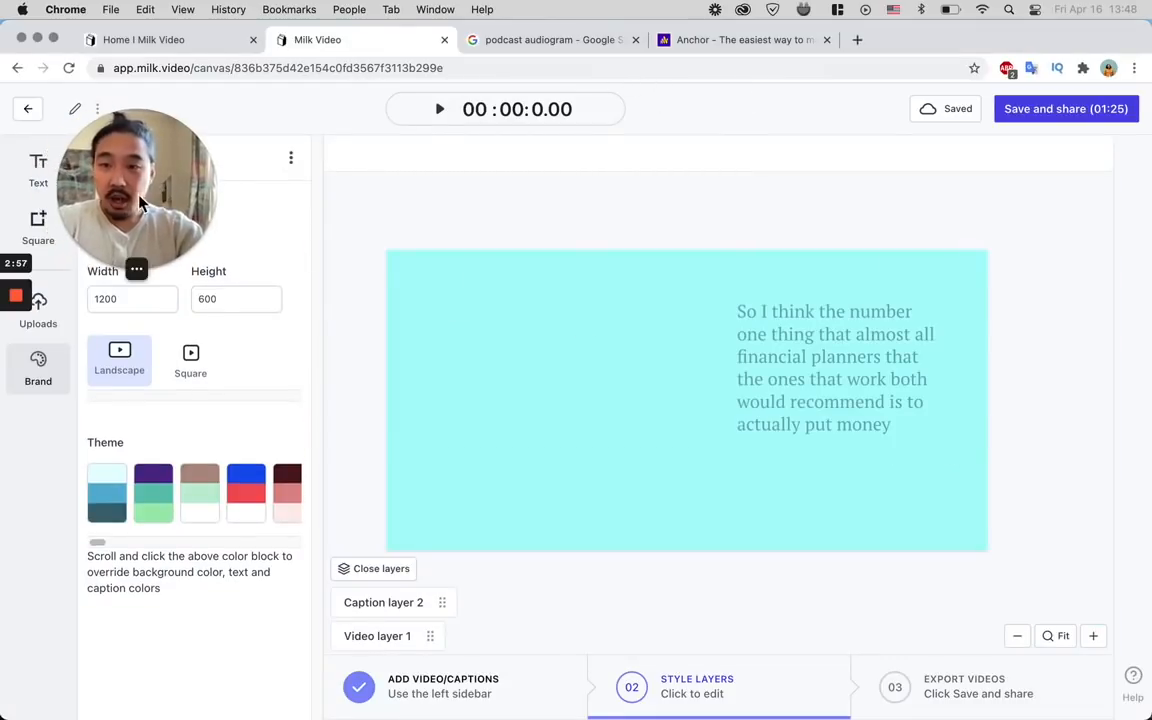
# Switch the canvas to the square 700 x 700 format and move the caption block back onto it
pyautogui.moveTo(160, 200); pyautogui.dragTo(1103, 227)
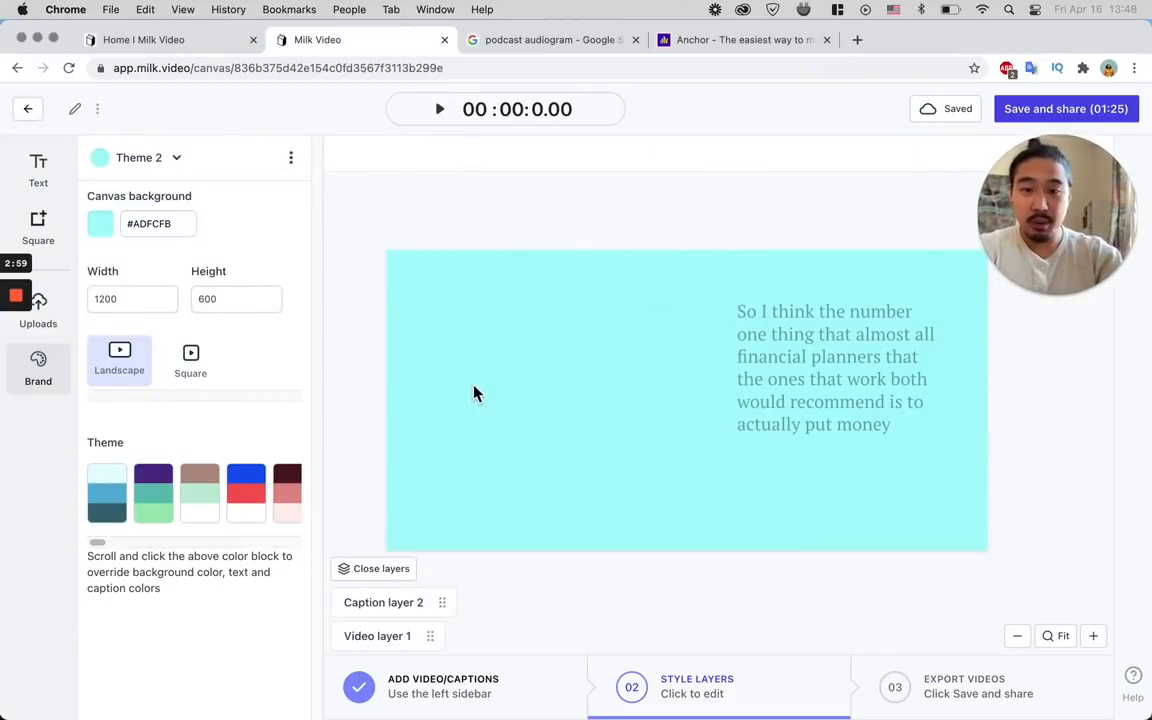
pyautogui.click(583, 432)
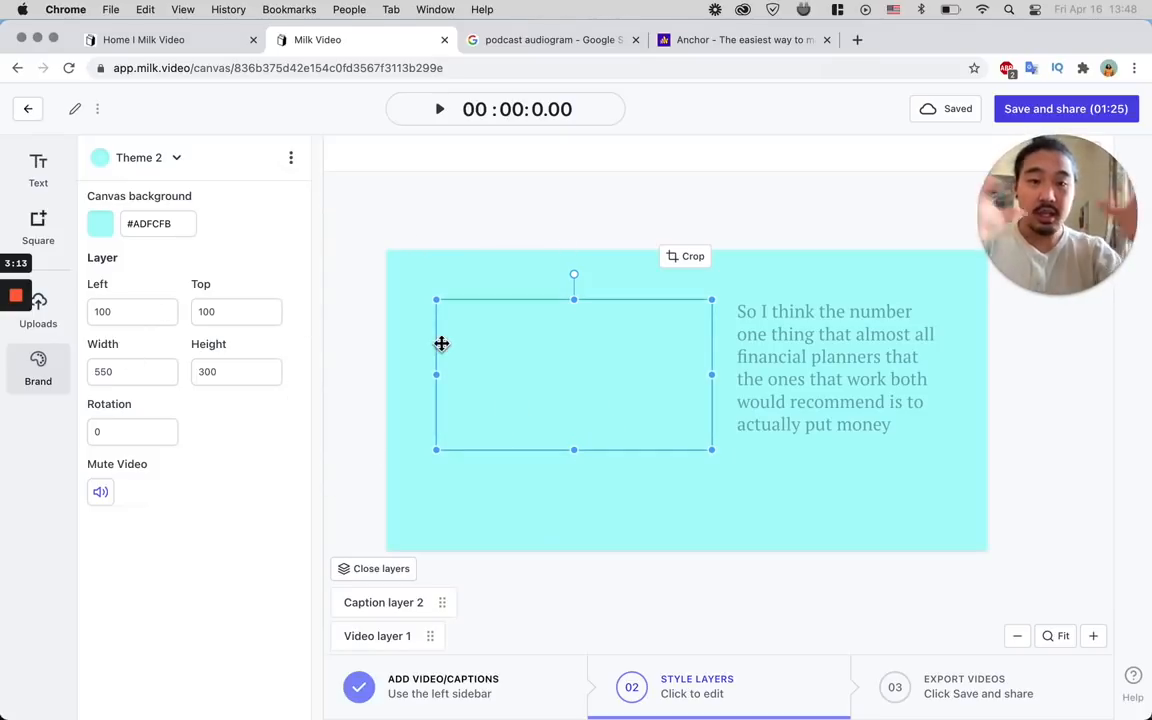
pyautogui.click(396, 281)
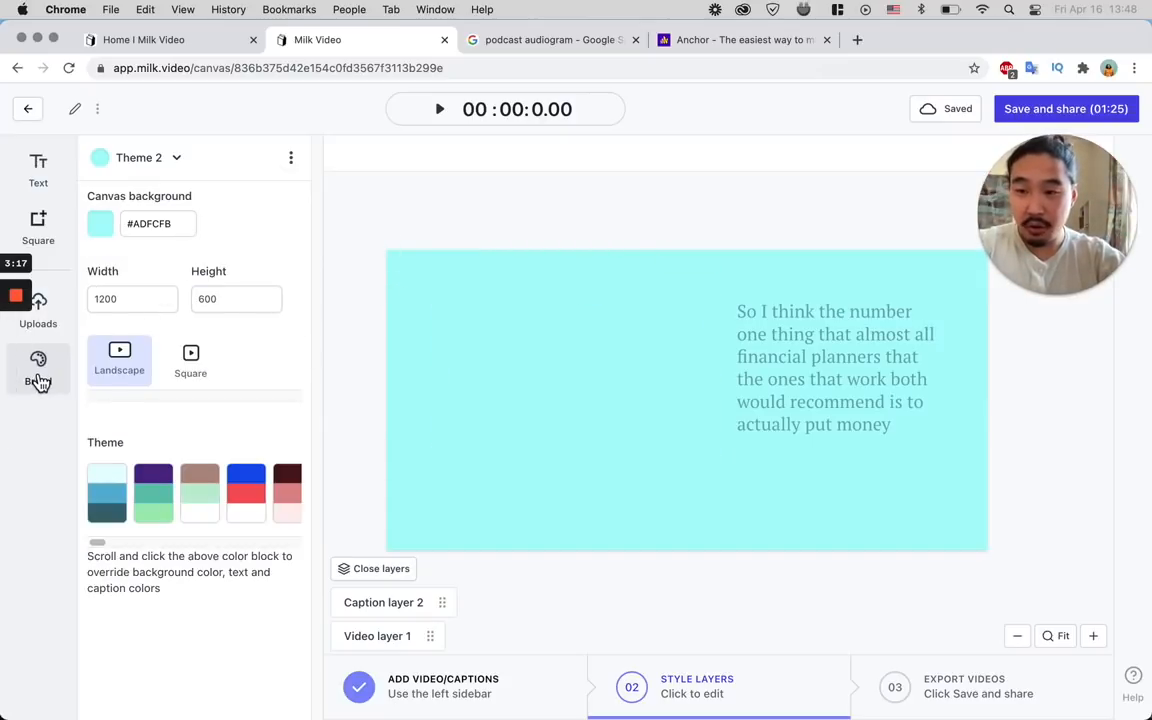
pyautogui.click(191, 362)
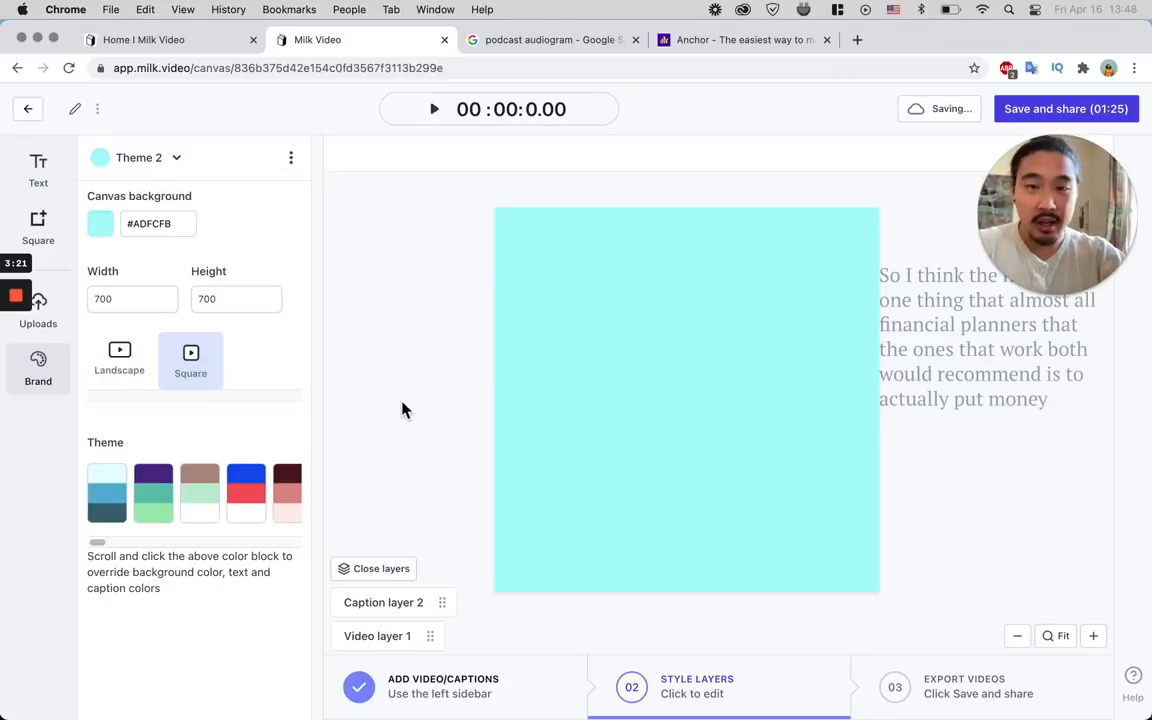
pyautogui.moveTo(913, 332); pyautogui.dragTo(812, 429)
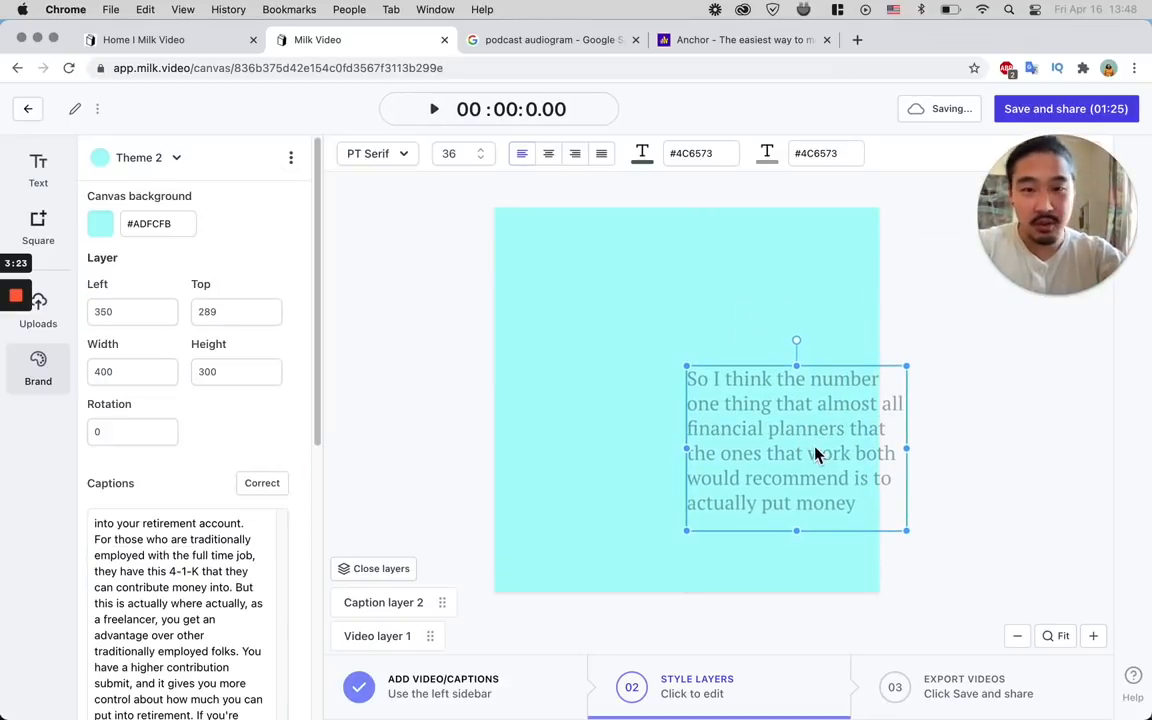
# Shrink the blank video layer to about 93 x 51 and tuck it into the canvas's upper-left corner
pyautogui.click(708, 329)
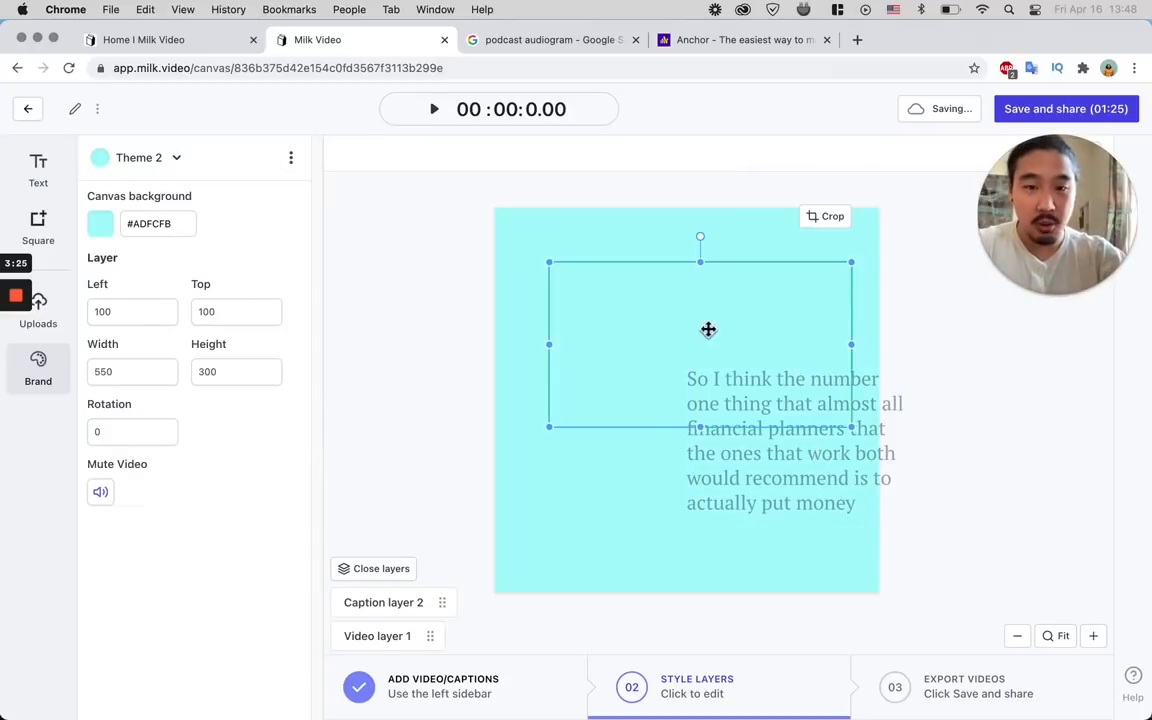
pyautogui.moveTo(851, 427); pyautogui.dragTo(630, 331)
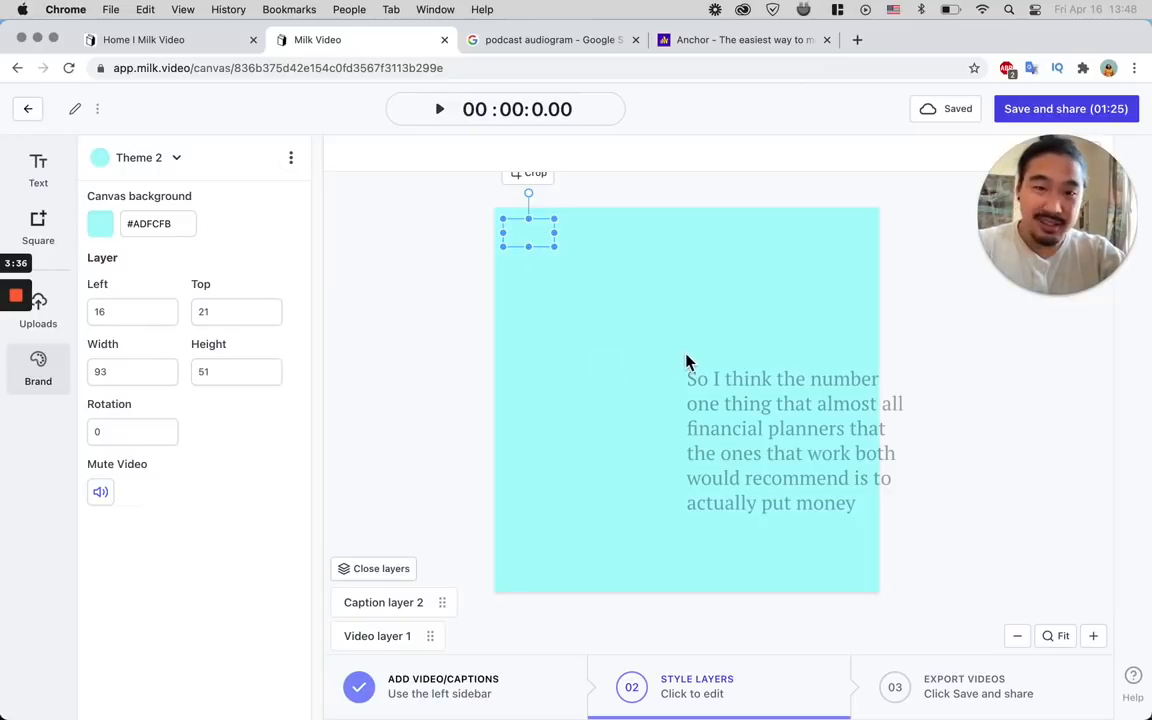
pyautogui.click(427, 268)
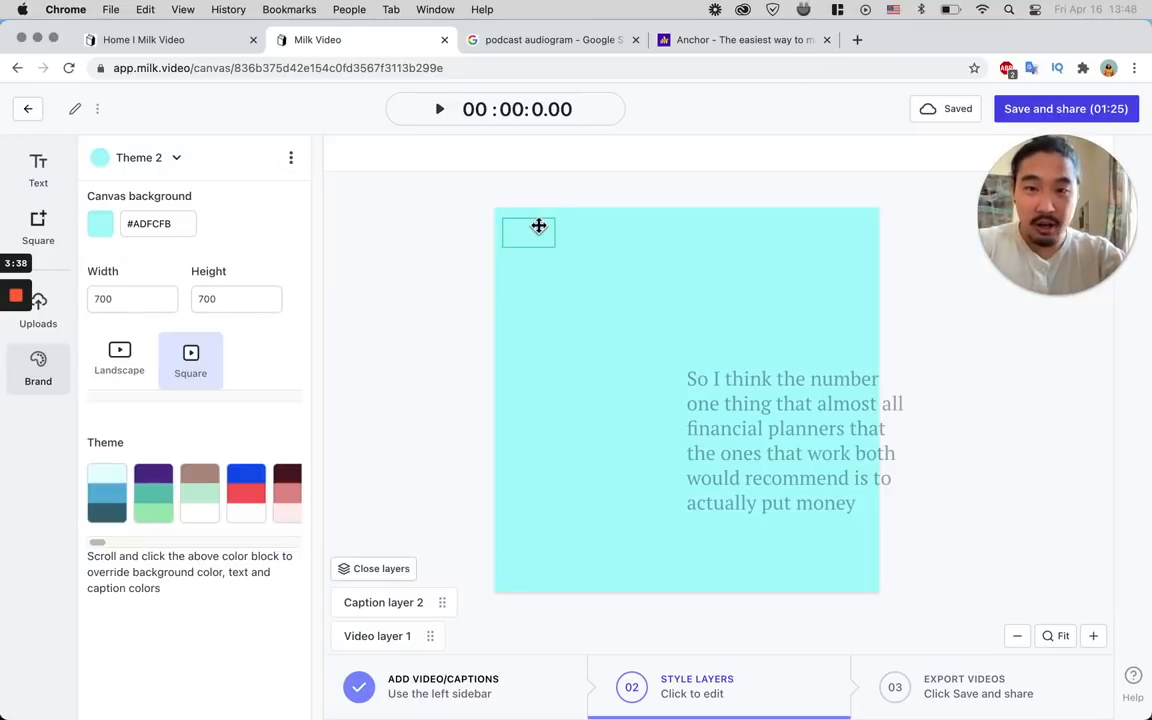
pyautogui.click(537, 234)
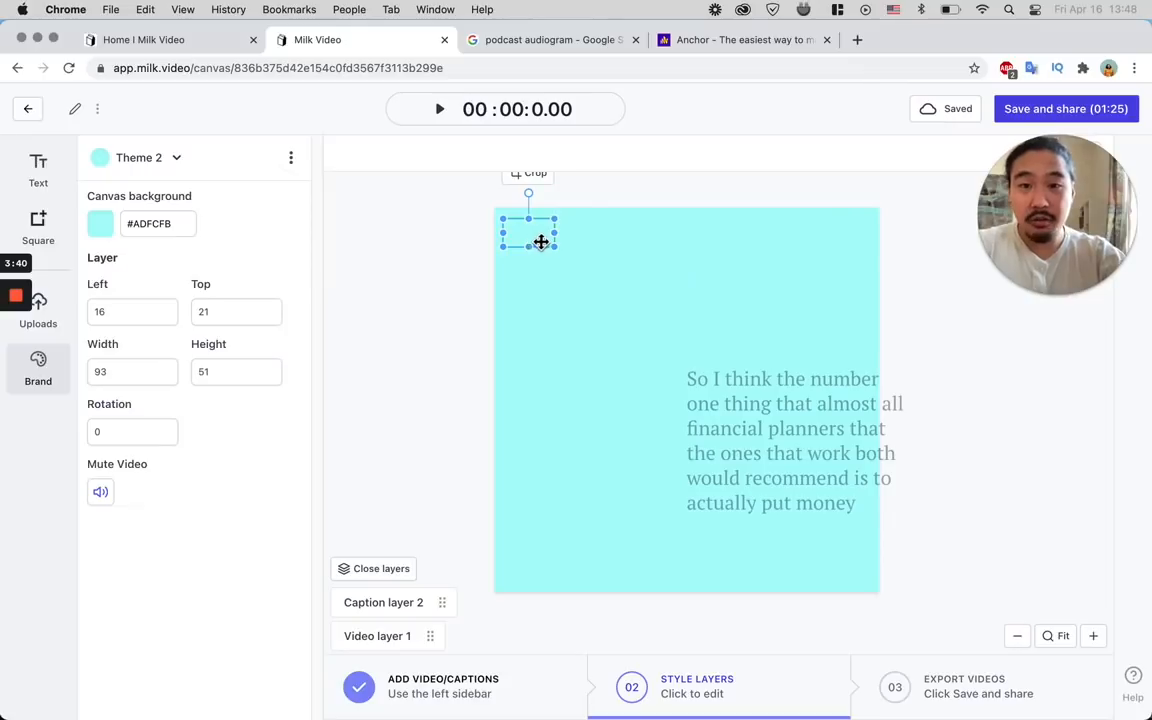
pyautogui.moveTo(547, 244); pyautogui.dragTo(517, 229)
pyautogui.click(583, 268)
# Move the caption block to the lower part of the canvas and resize it to about 567 x 331
pyautogui.moveTo(826, 403); pyautogui.dragTo(658, 437)
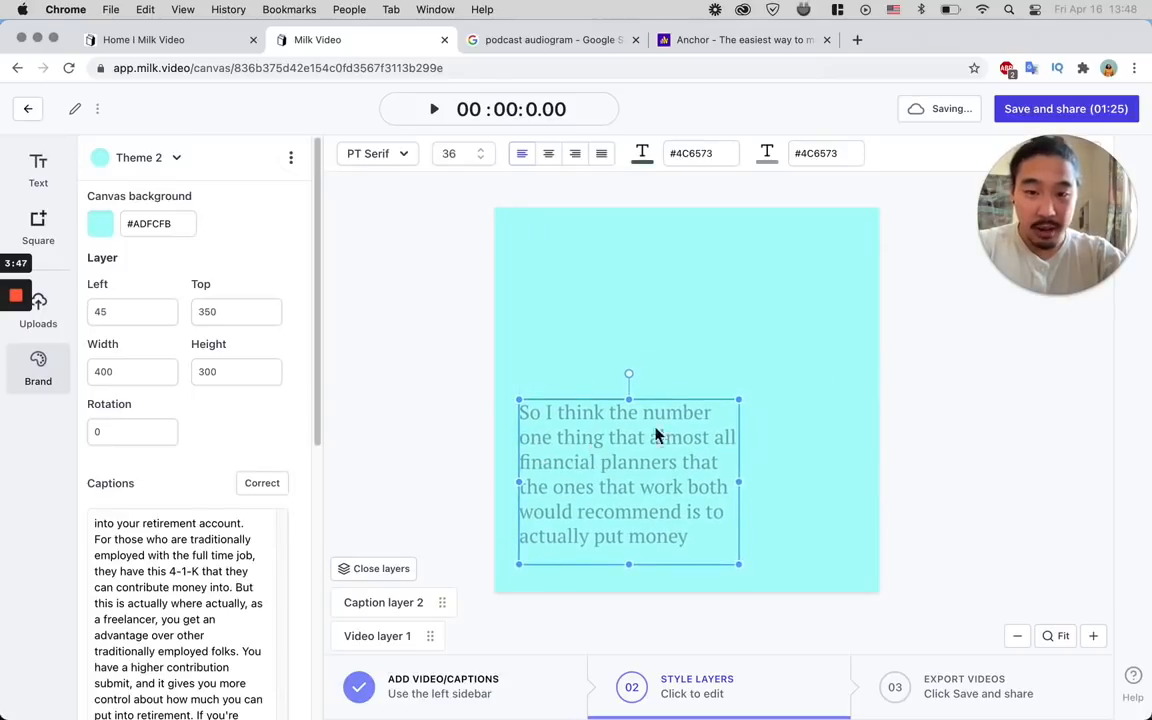
pyautogui.moveTo(743, 414); pyautogui.dragTo(836, 358)
pyautogui.moveTo(677, 514); pyautogui.dragTo(672, 530)
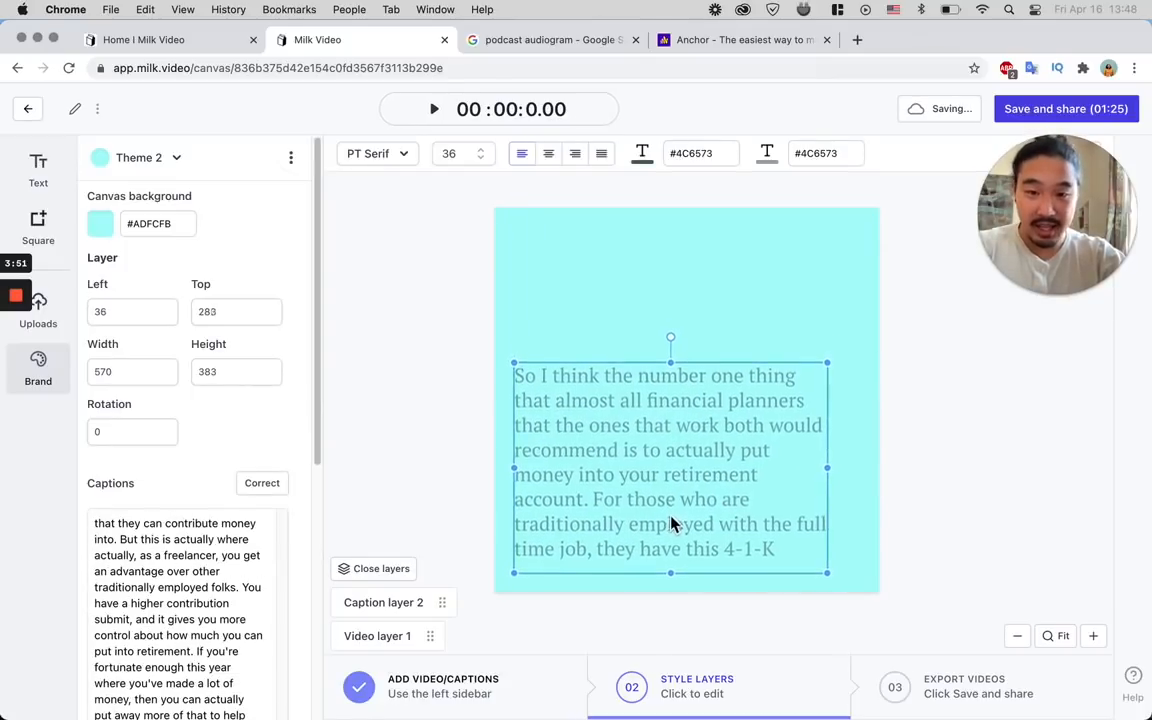
pyautogui.moveTo(830, 370); pyautogui.dragTo(766, 393)
pyautogui.moveTo(757, 484); pyautogui.dragTo(826, 485)
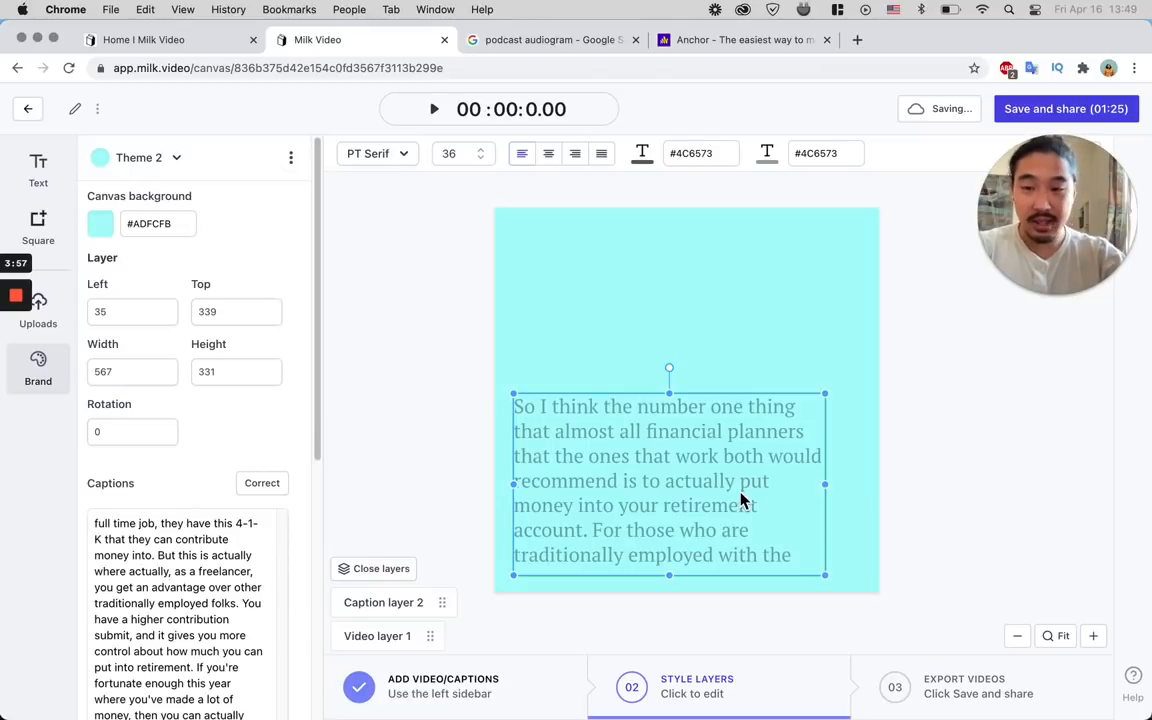
pyautogui.click(321, 311)
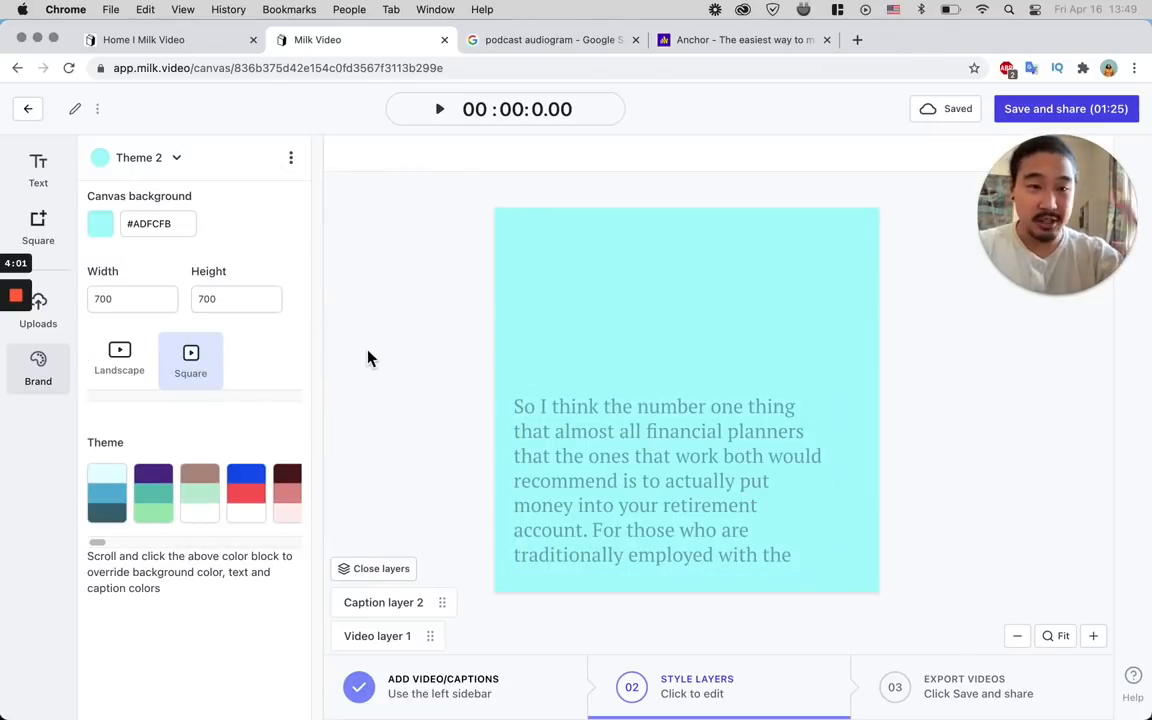
# Insert the milkvideo logo image (6004a4f8e6f...-p-500.png) from the uploads and shrink it in the canvas's upper-left corner
pyautogui.click(60, 330)
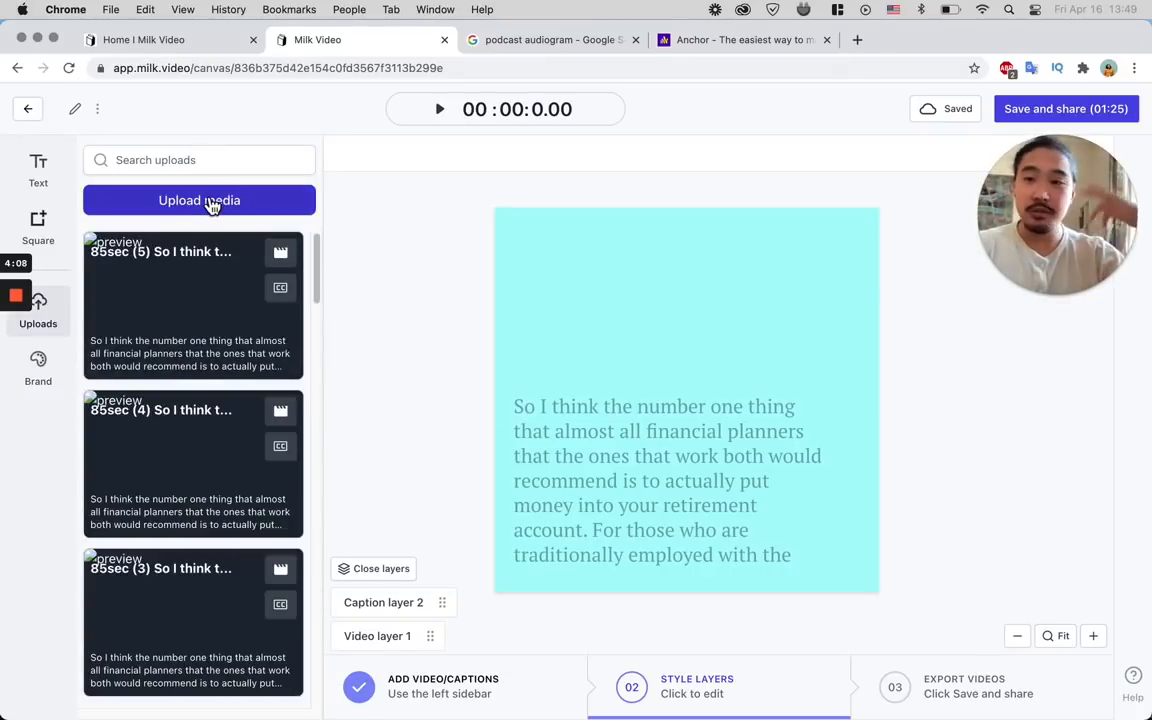
pyautogui.scroll(-8, 205, 452)
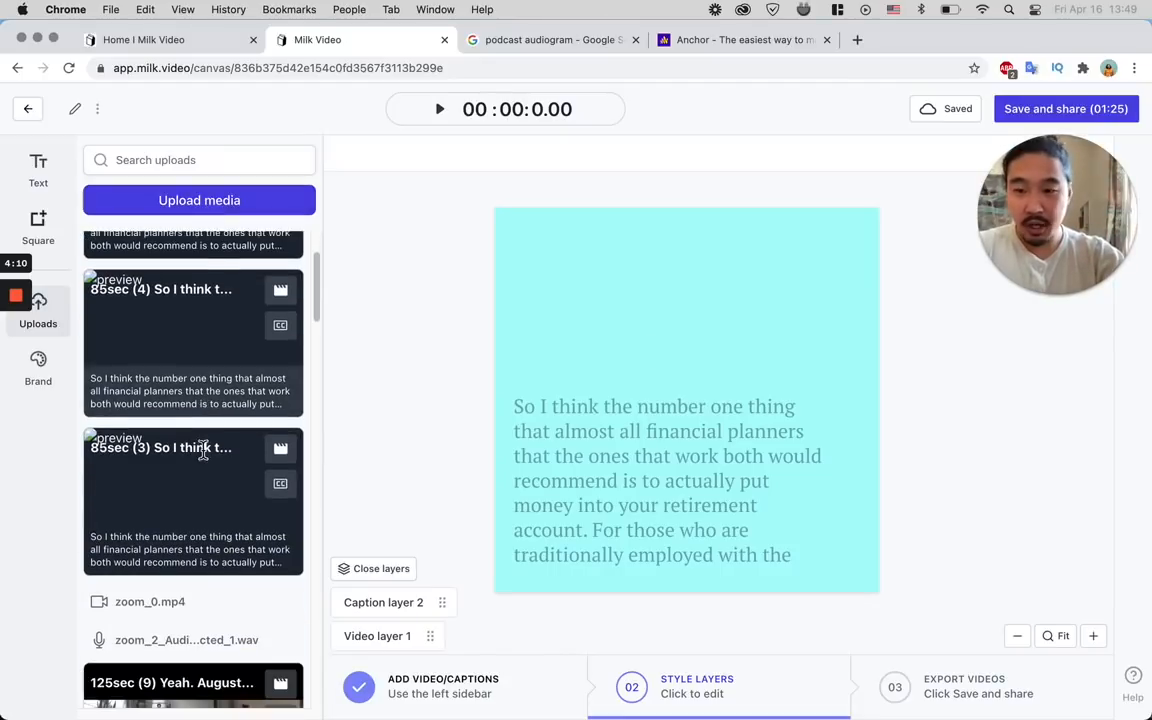
pyautogui.scroll(-10, 205, 452)
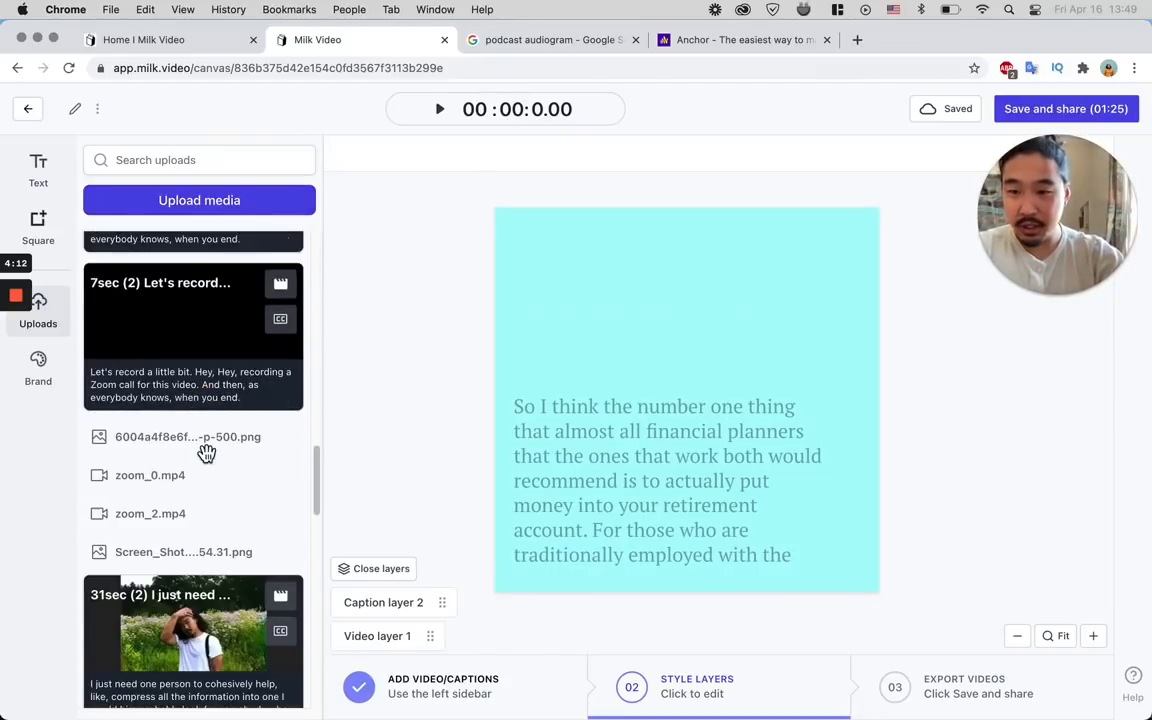
pyautogui.scroll(-10, 205, 460)
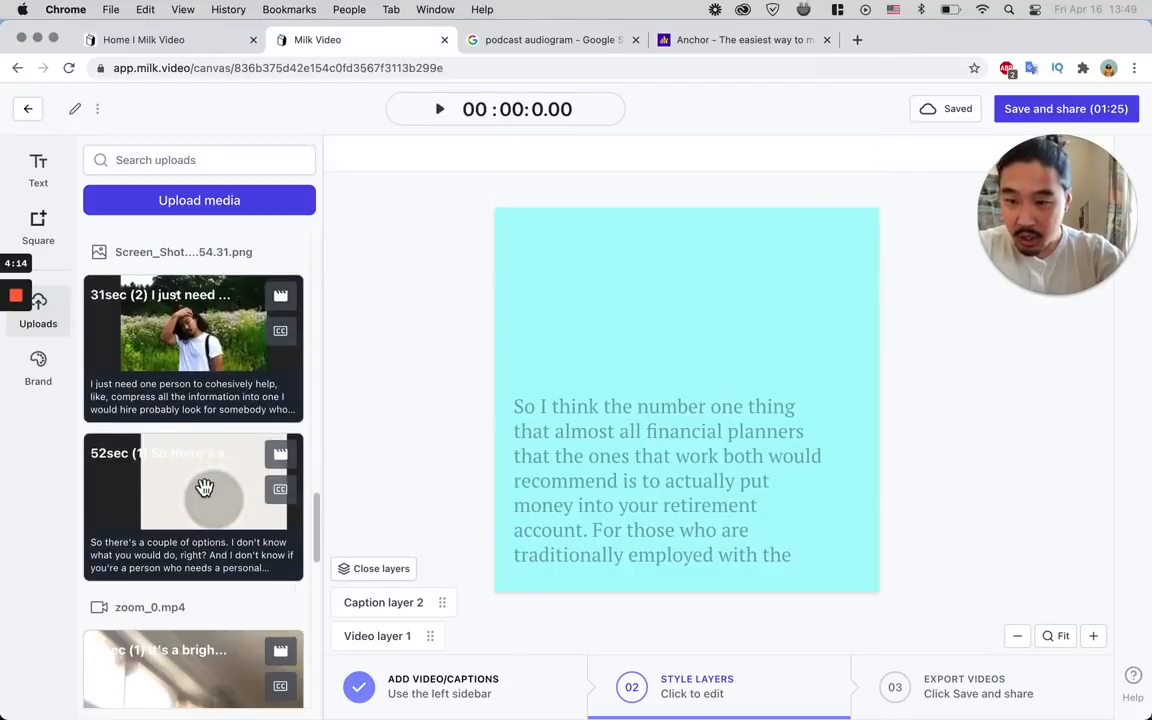
pyautogui.scroll(-5, 205, 487)
pyautogui.scroll(15, 206, 485)
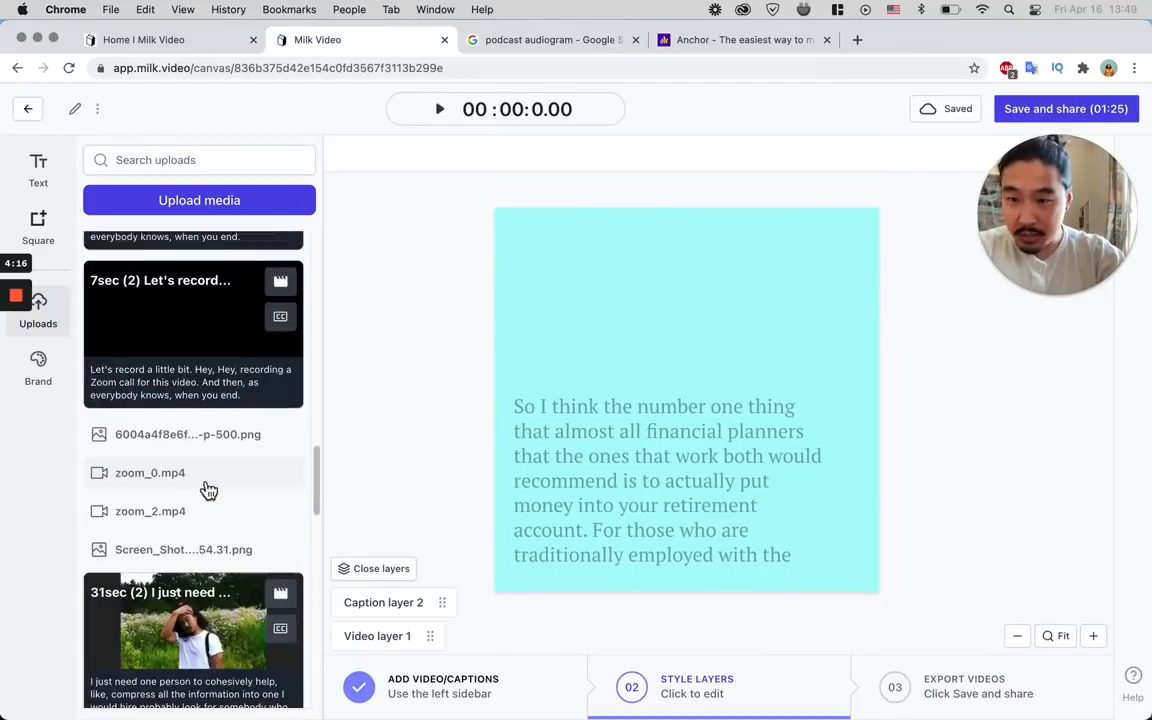
pyautogui.scroll(10, 205, 481)
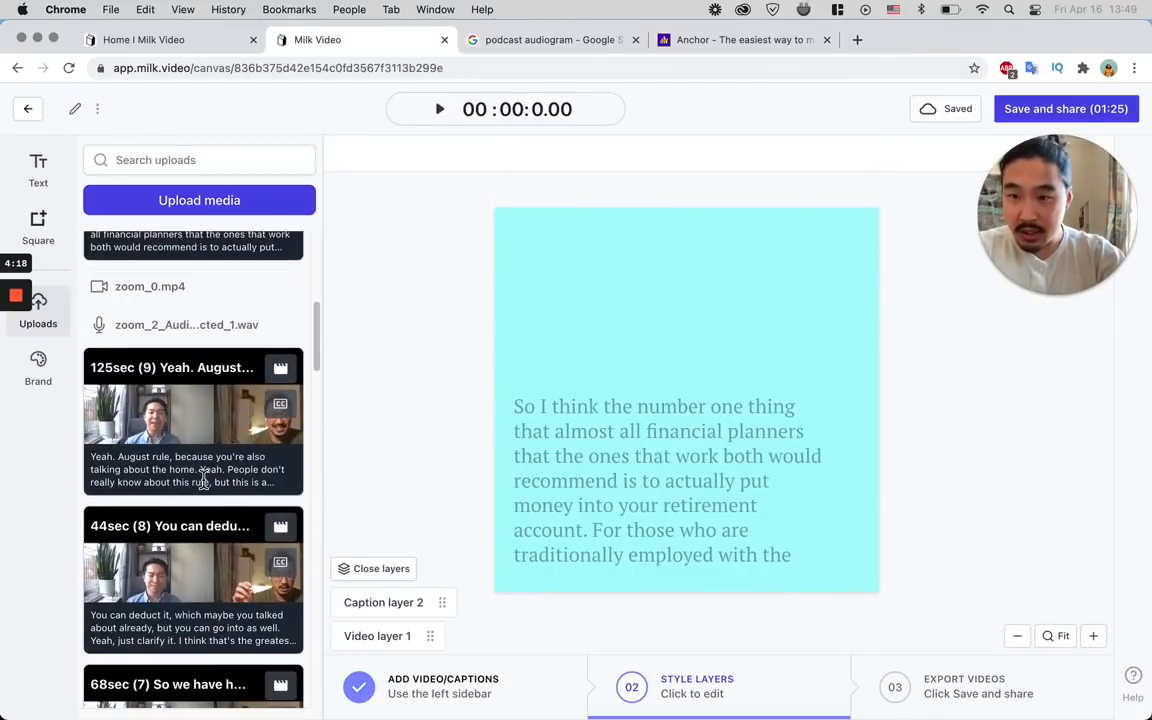
pyautogui.scroll(5, 203, 480)
pyautogui.scroll(-10, 203, 480)
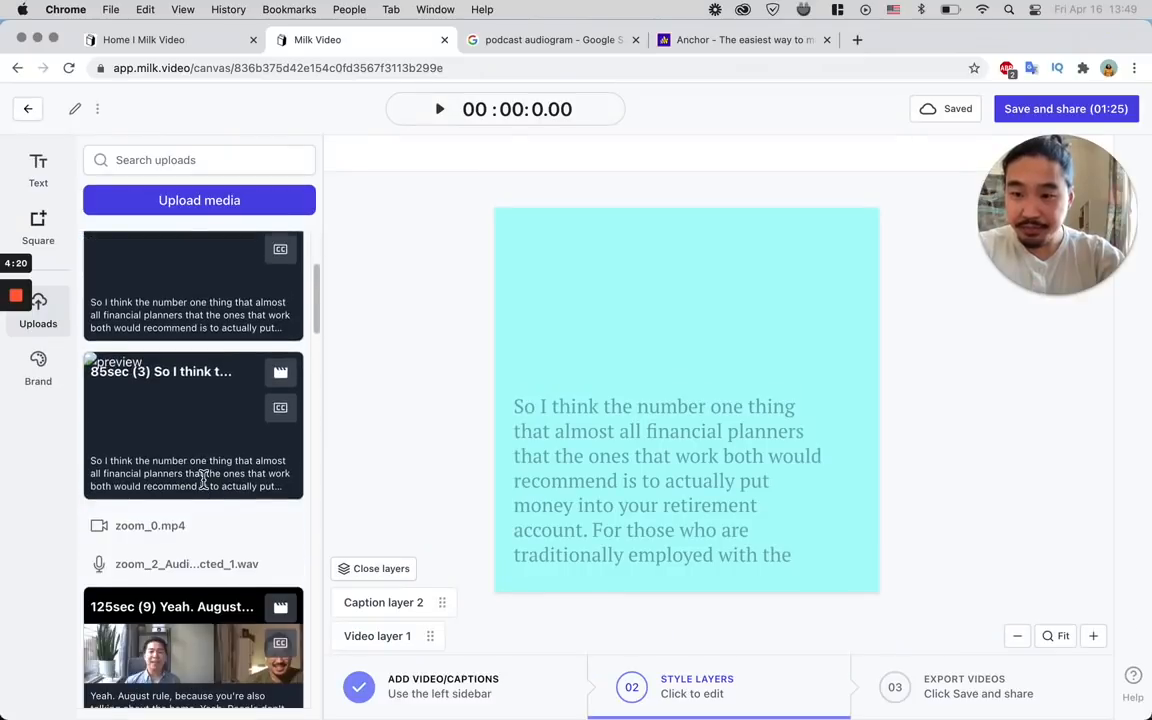
pyautogui.scroll(-5, 203, 480)
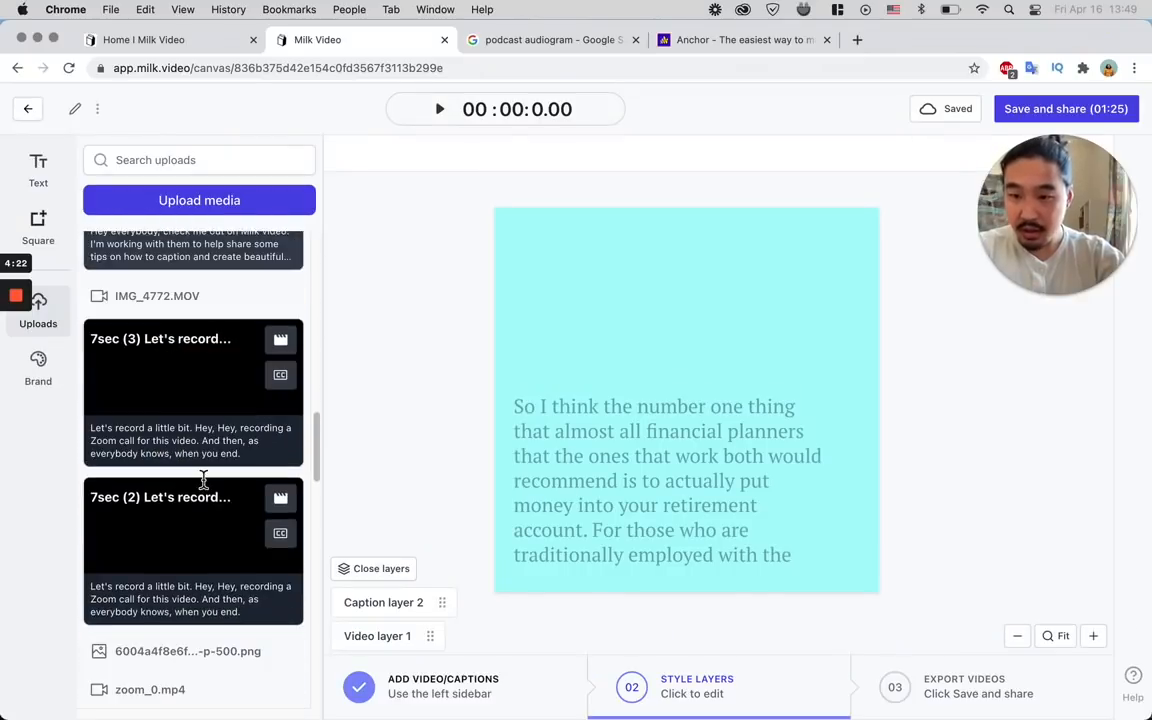
pyautogui.click(207, 566)
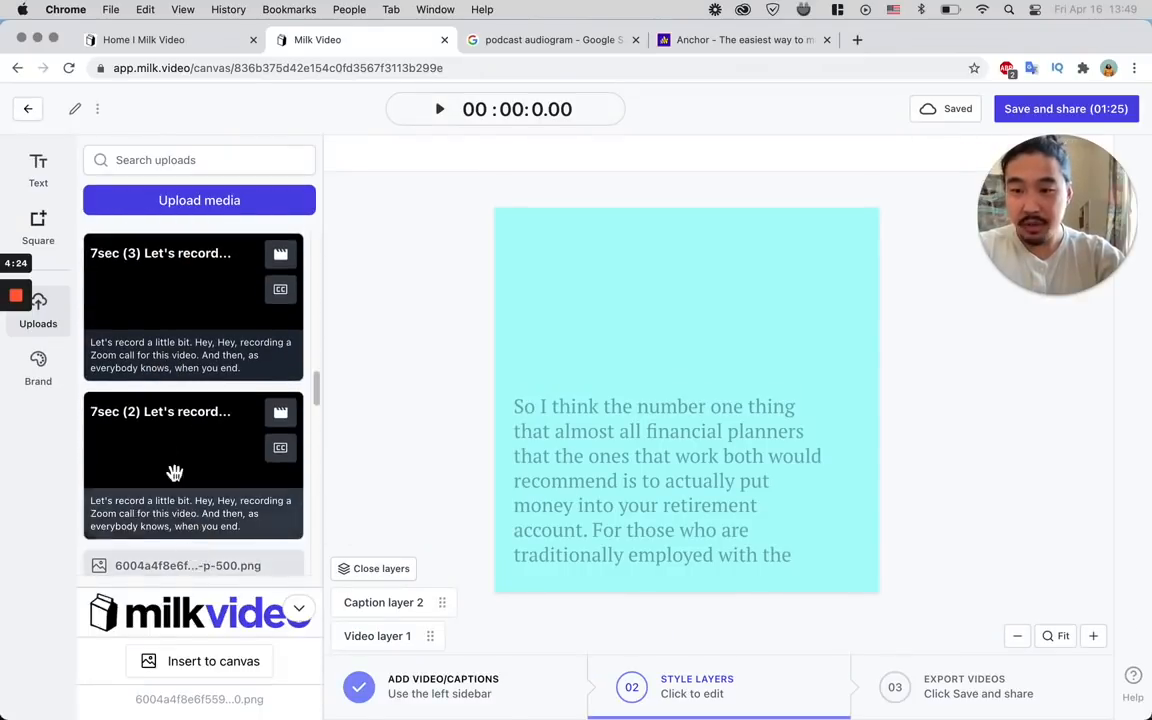
pyautogui.scroll(-3, 172, 470)
pyautogui.click(181, 662)
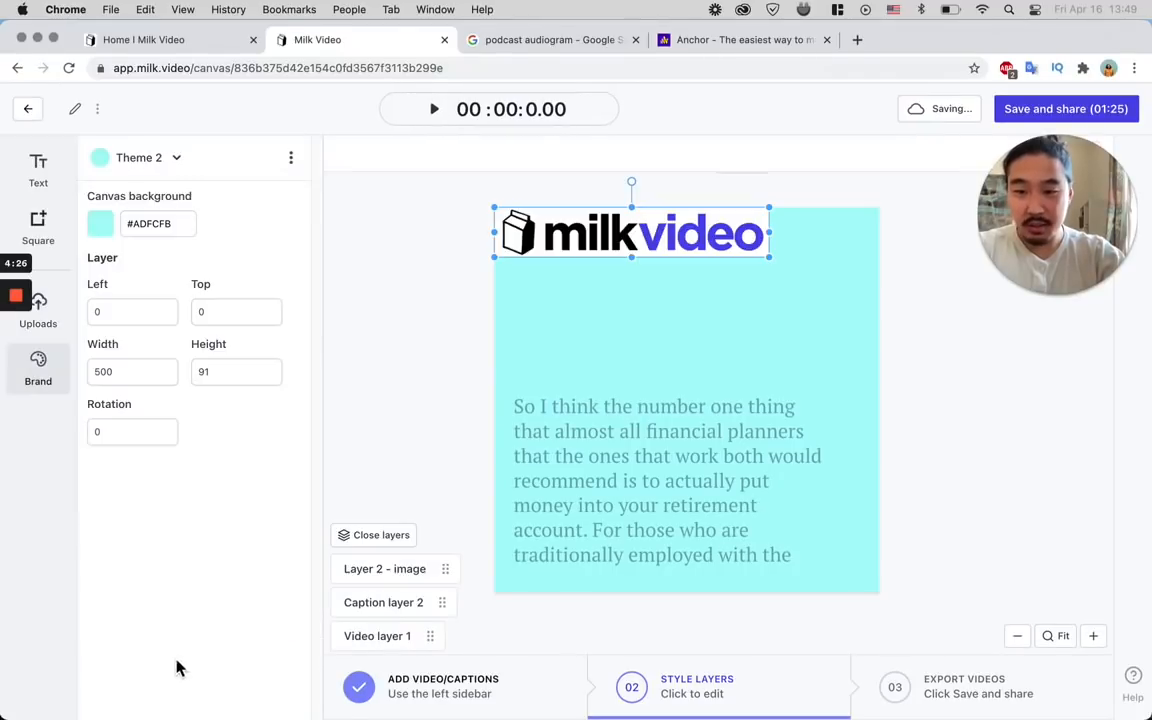
pyautogui.moveTo(777, 261); pyautogui.dragTo(591, 234)
pyautogui.click(421, 273)
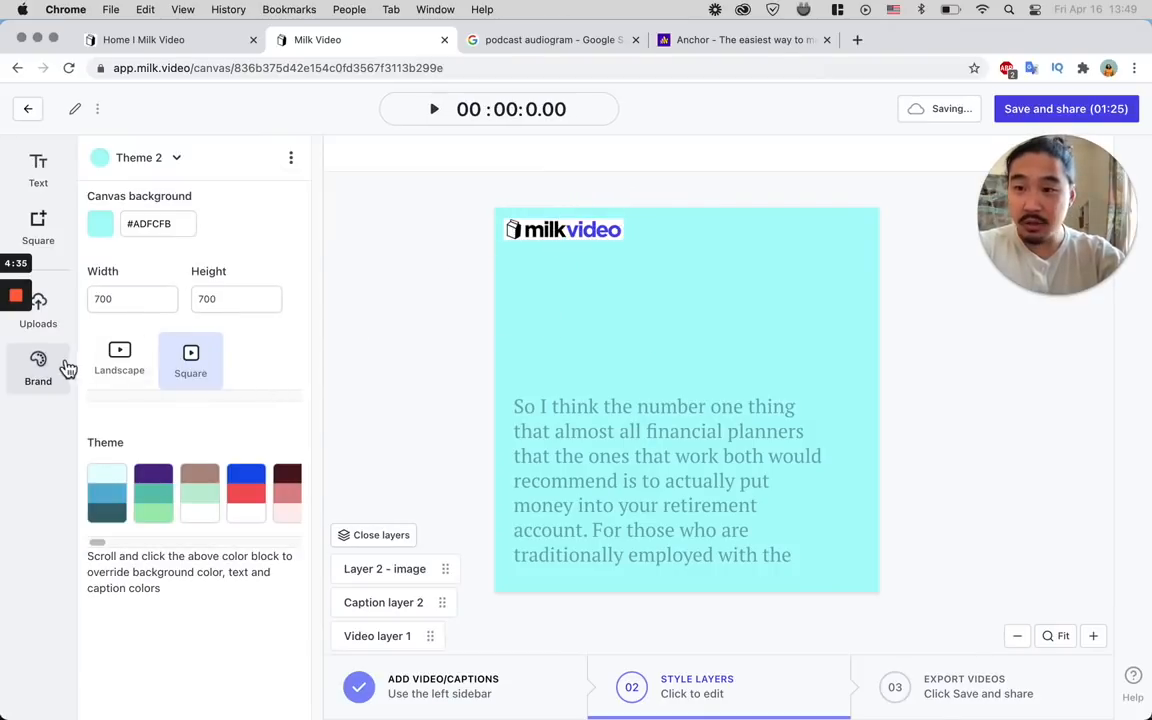
# Look over the podcast audiogram template examples in Google Images and return to the Milk Video canvas
pyautogui.click(610, 44)
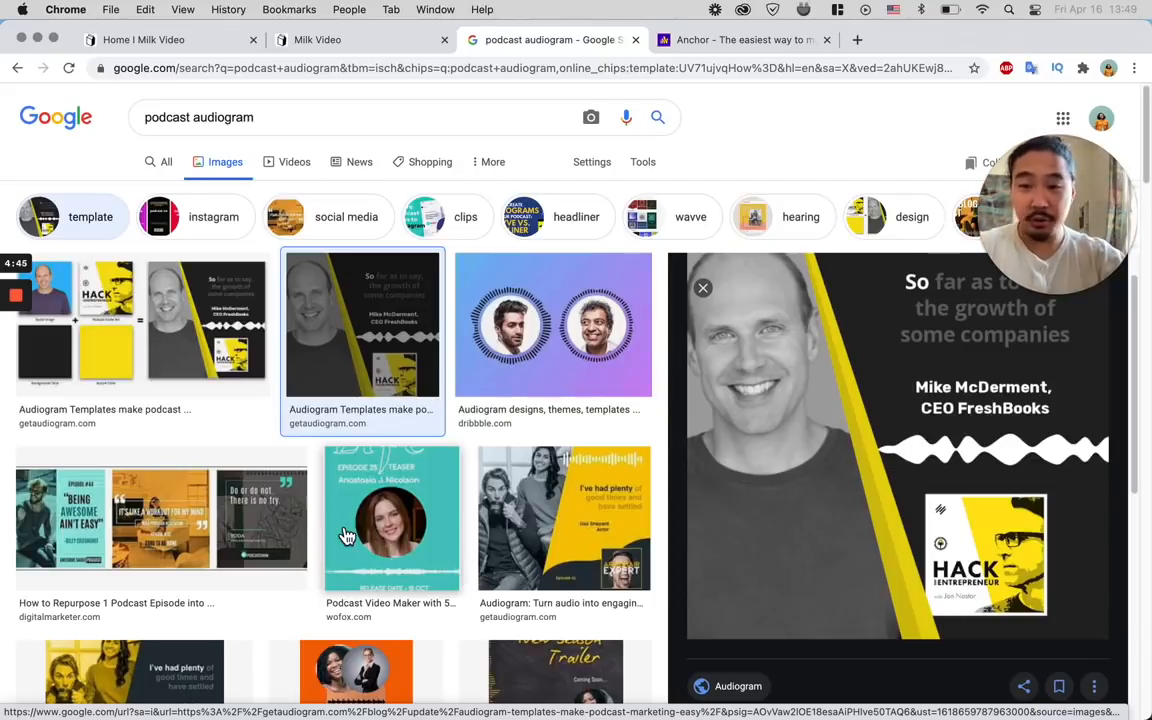
pyautogui.scroll(-3, 417, 522)
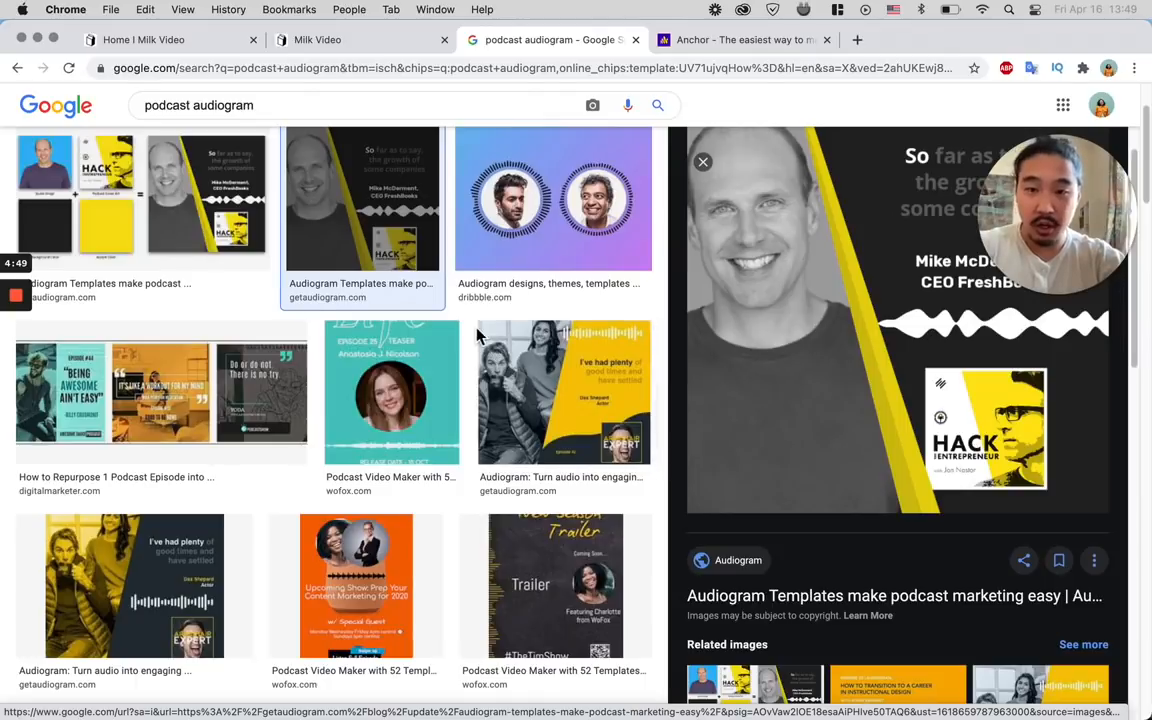
pyautogui.scroll(3, 489, 406)
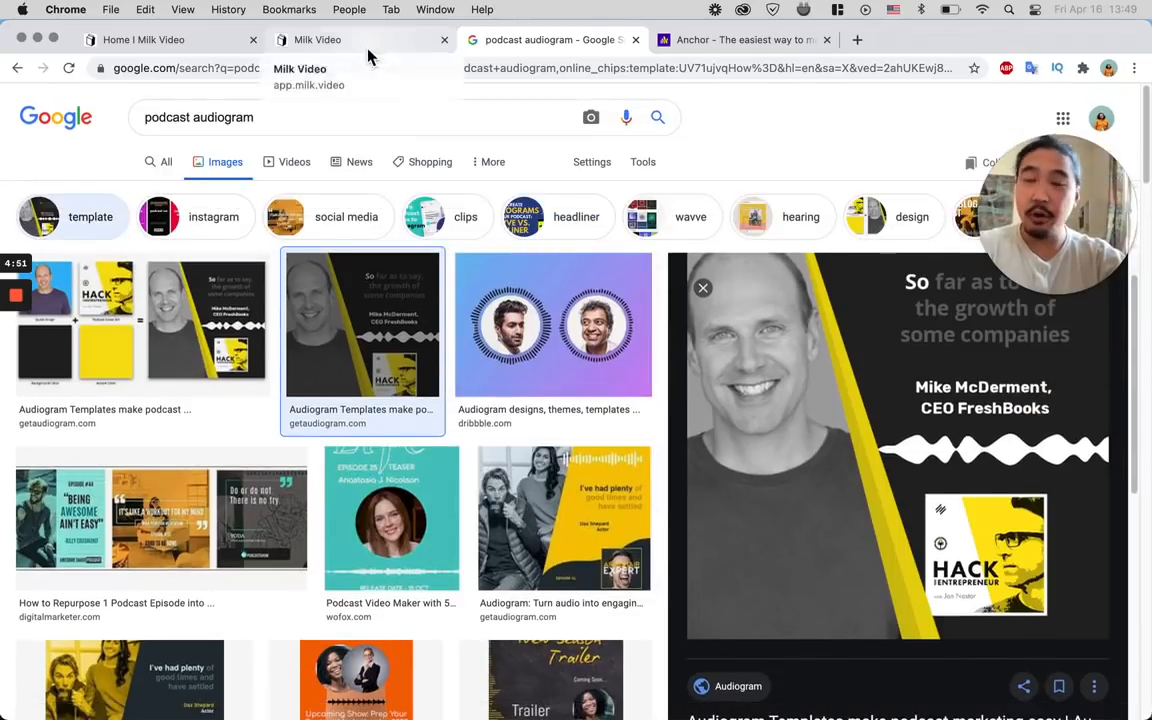
pyautogui.click(330, 42)
# Upload the 13.41.42 screenshot portrait from the Desktop folder to the media uploads
pyautogui.click(40, 312)
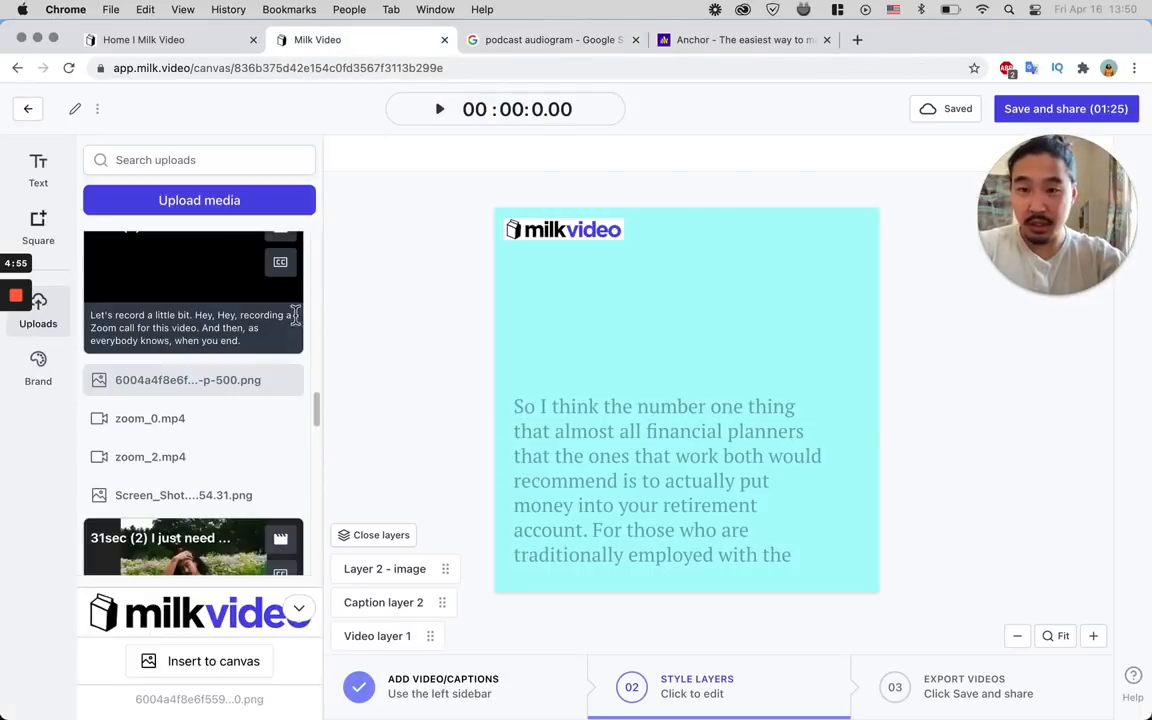
pyautogui.scroll(5, 200, 450)
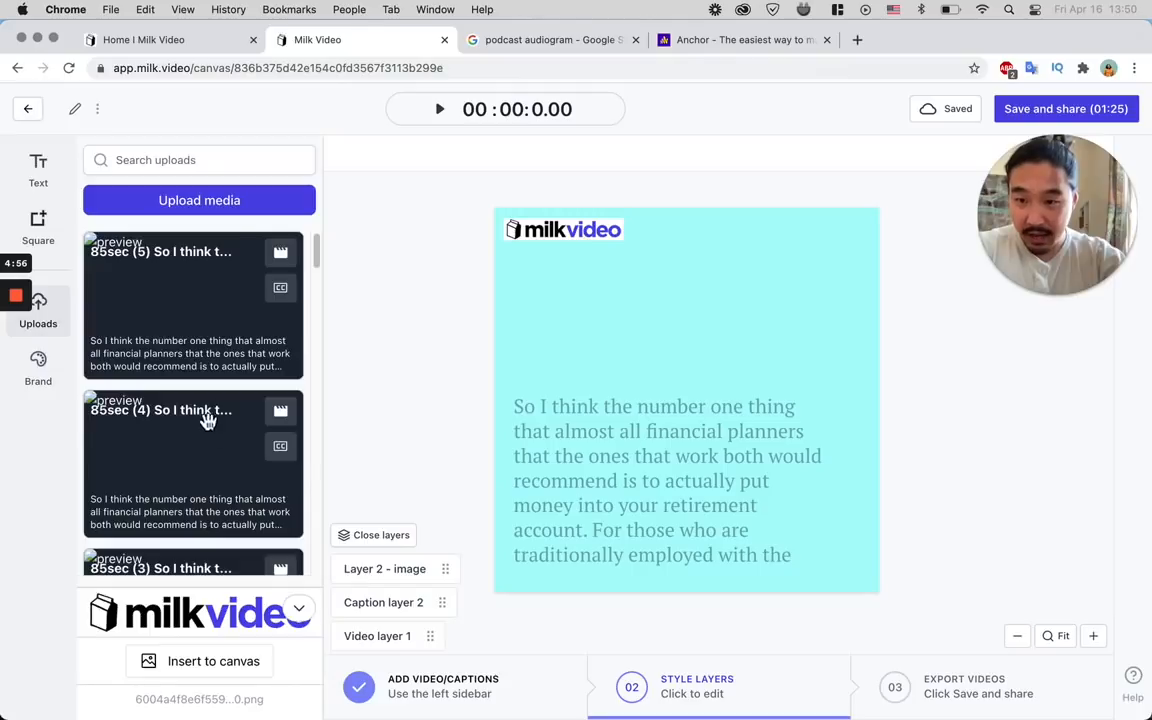
pyautogui.click(214, 206)
pyautogui.click(318, 272)
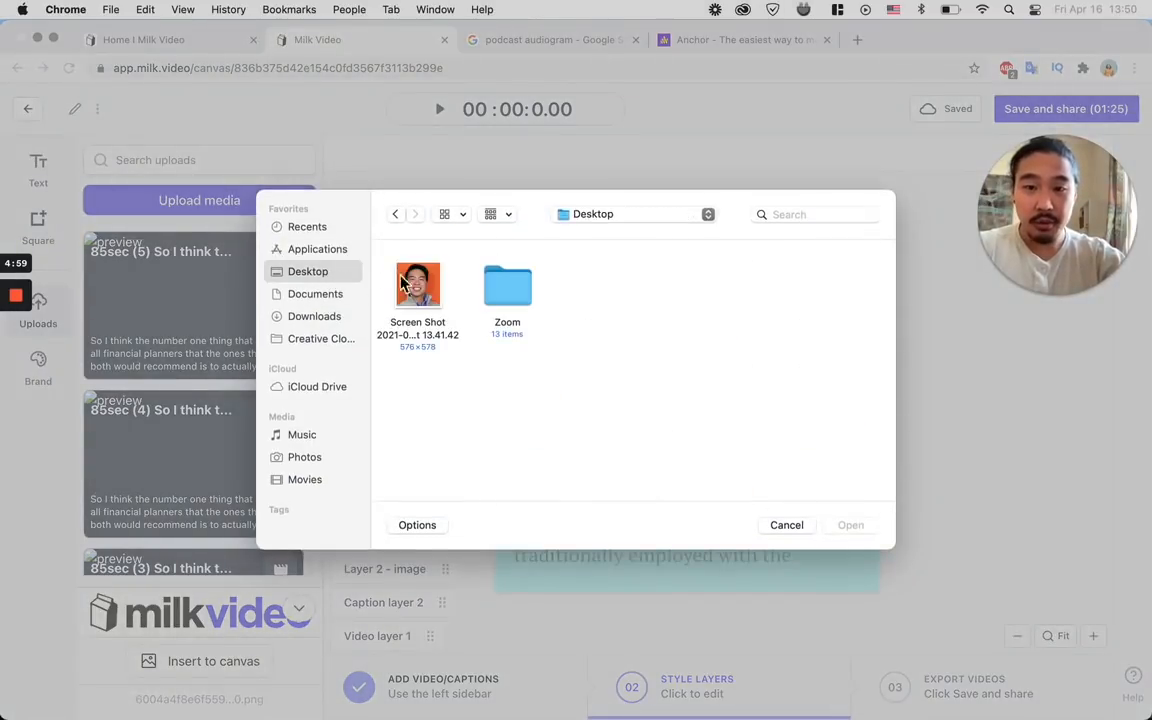
pyautogui.click(418, 290)
pyautogui.click(877, 531)
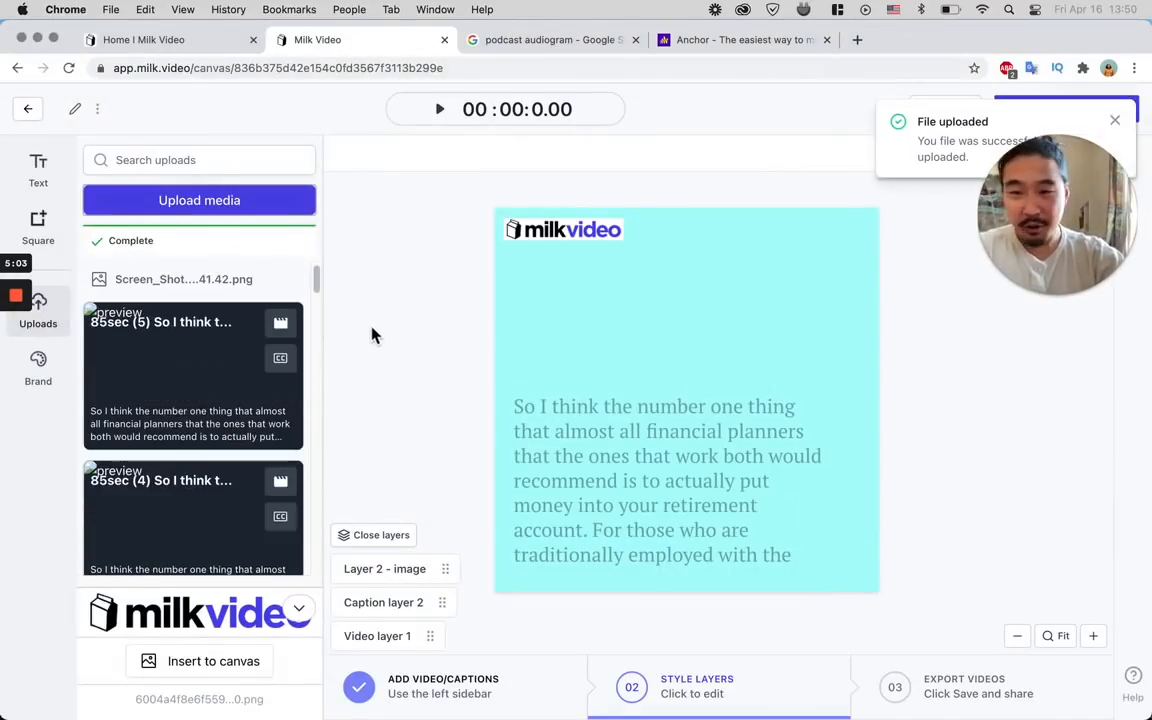
pyautogui.click(1124, 110)
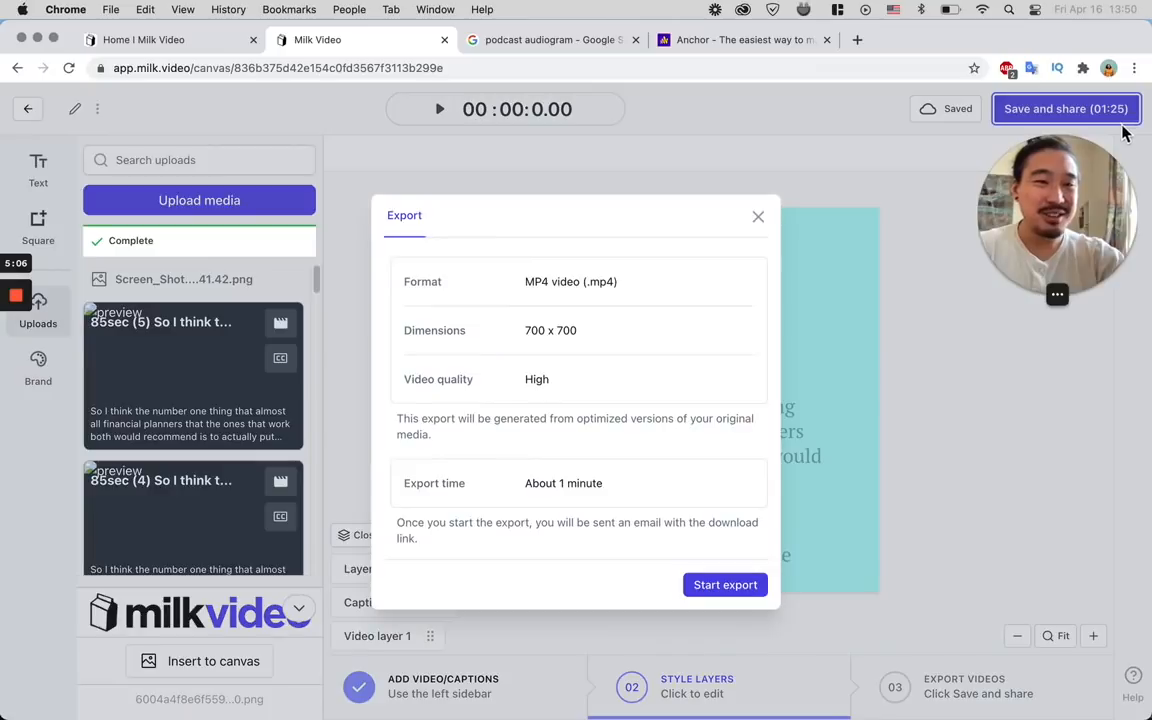
pyautogui.click(759, 216)
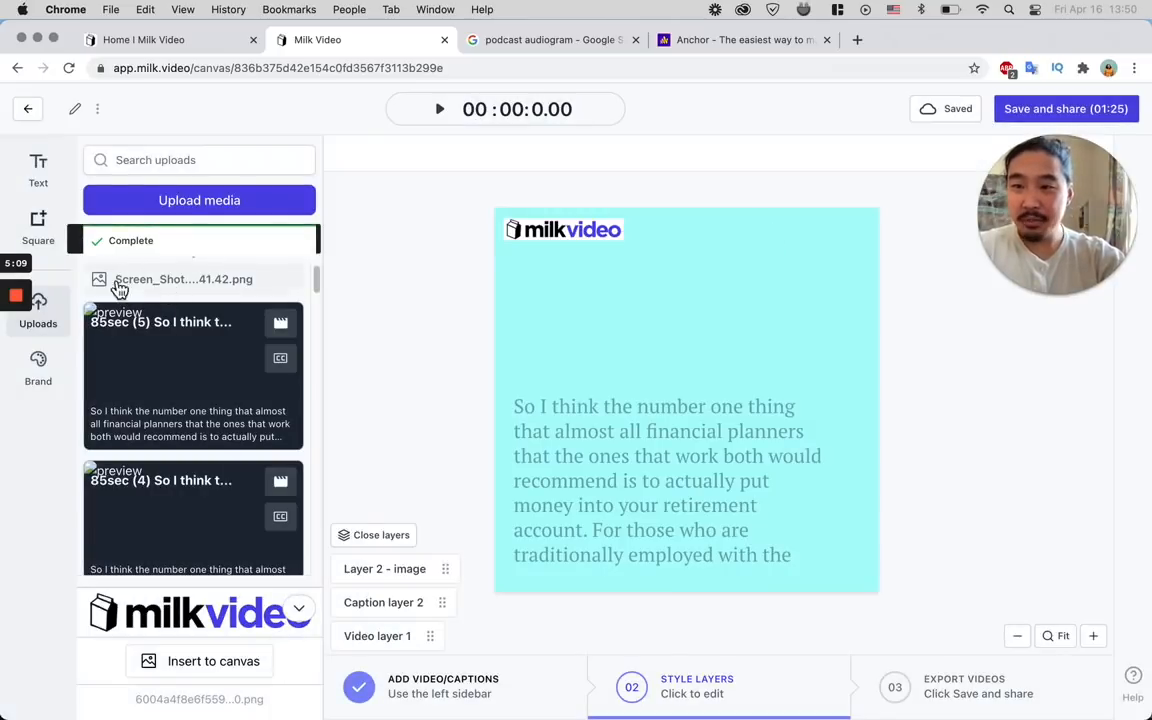
# Insert the 13.41.42 screenshot portrait, shrink it to about 319 x 320 and place it in the canvas's upper-right area
pyautogui.click(122, 291)
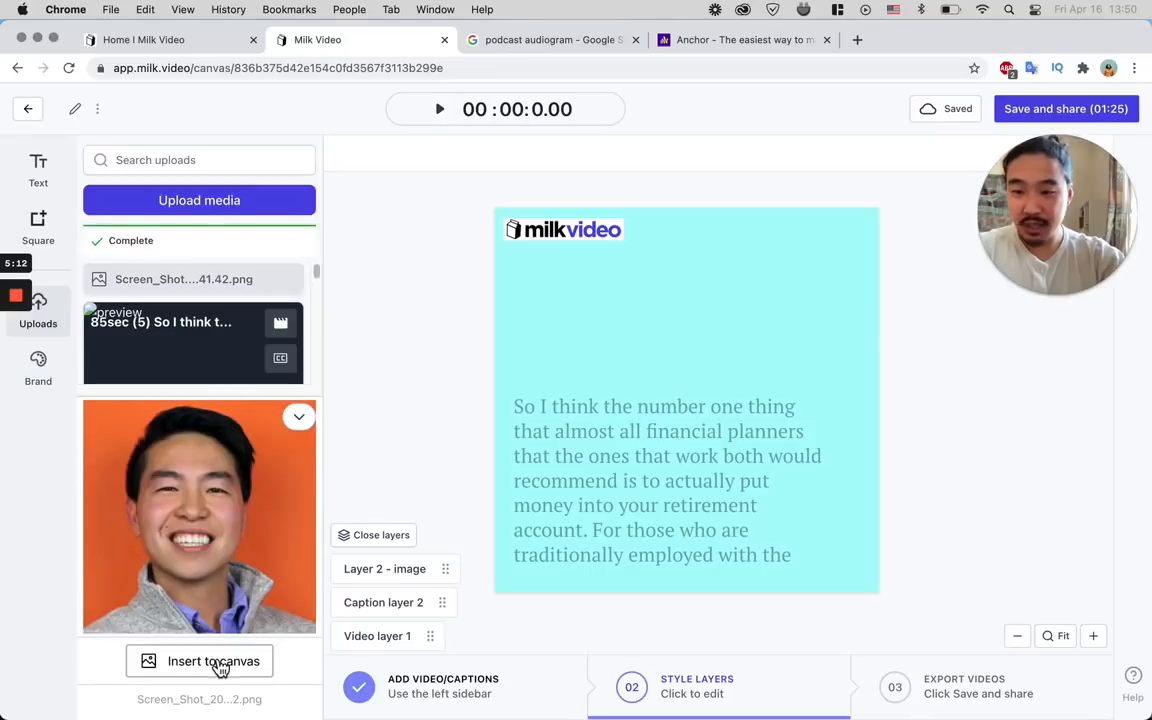
pyautogui.click(216, 664)
pyautogui.moveTo(814, 210); pyautogui.dragTo(669, 348)
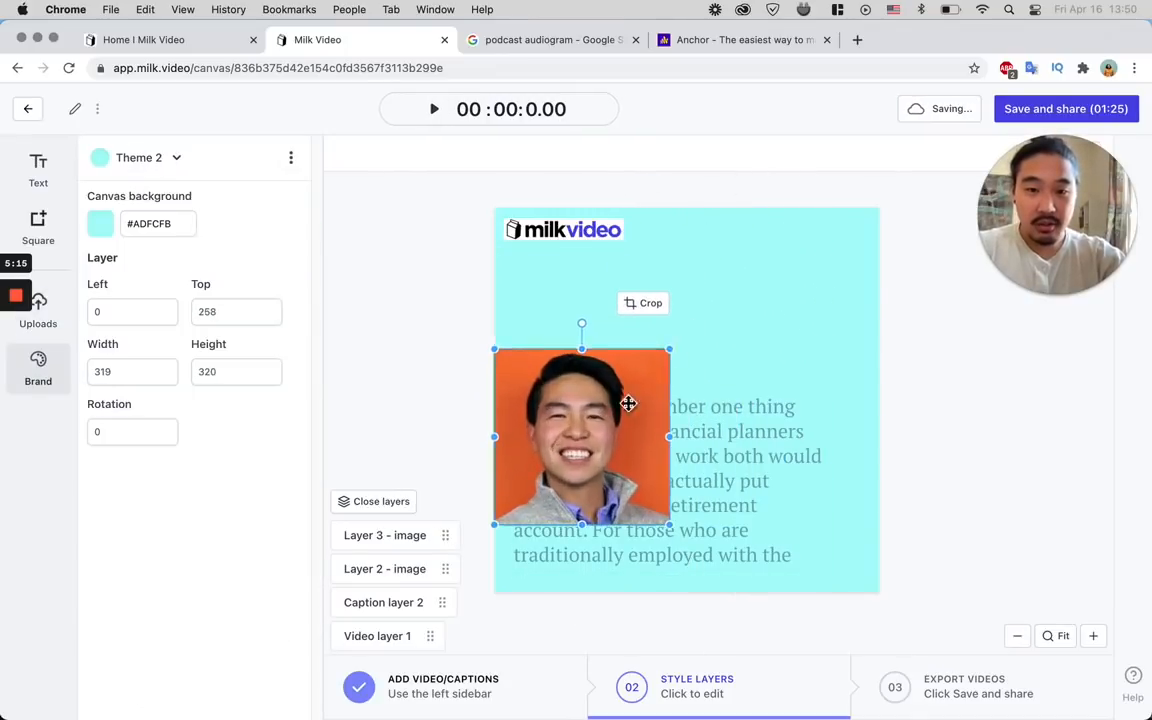
pyautogui.moveTo(627, 404); pyautogui.dragTo(814, 285)
# Crop the portrait to a circle about 297 x 297 that frames the head and shoulders
pyautogui.click(822, 186)
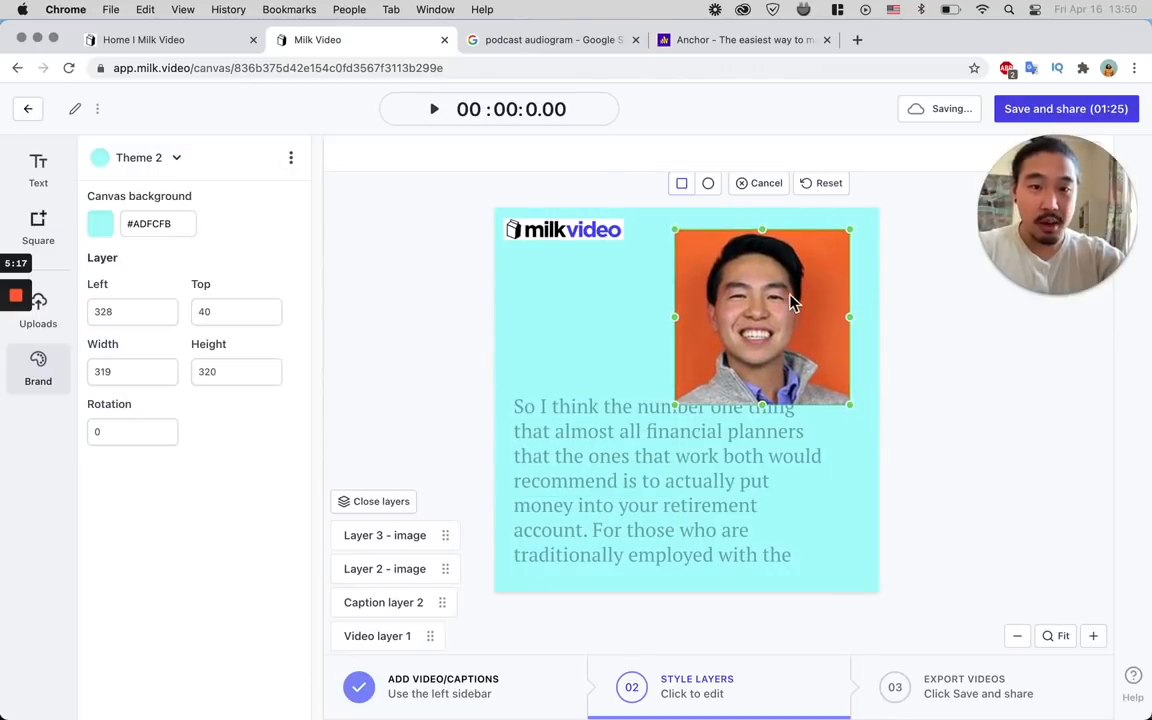
pyautogui.click(708, 184)
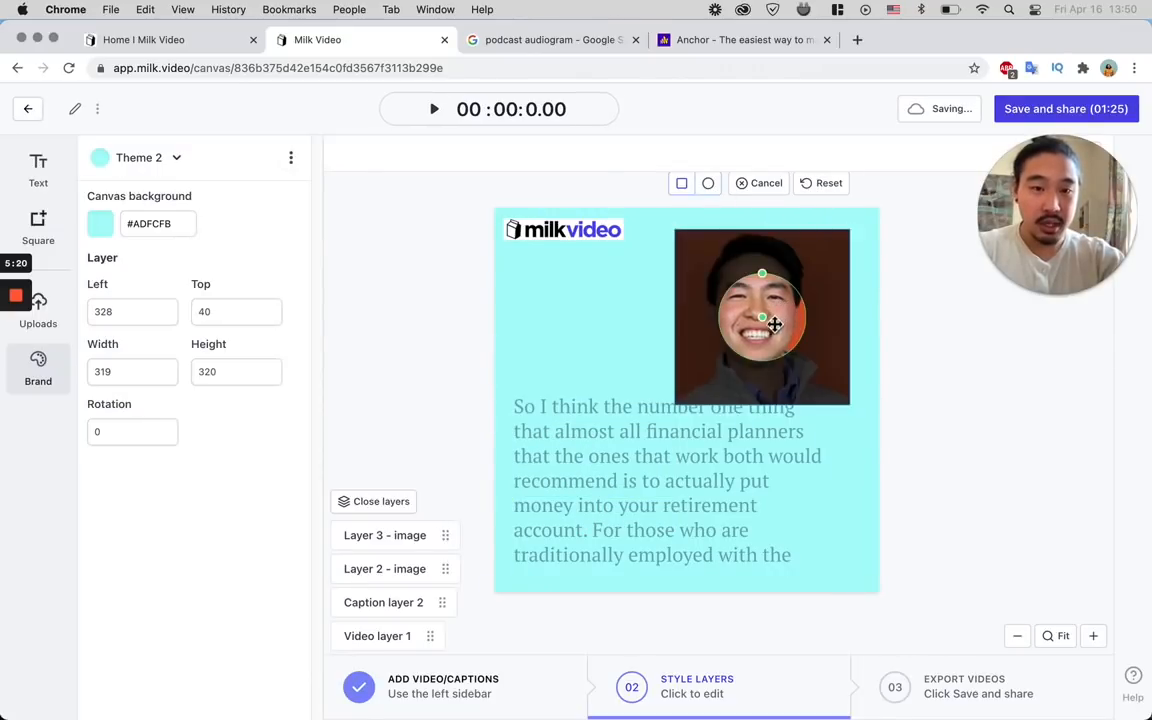
pyautogui.moveTo(762, 232)
pyautogui.mouseDown()
pyautogui.moveTo(770, 278)
pyautogui.moveTo(772, 245)
pyautogui.mouseUp()
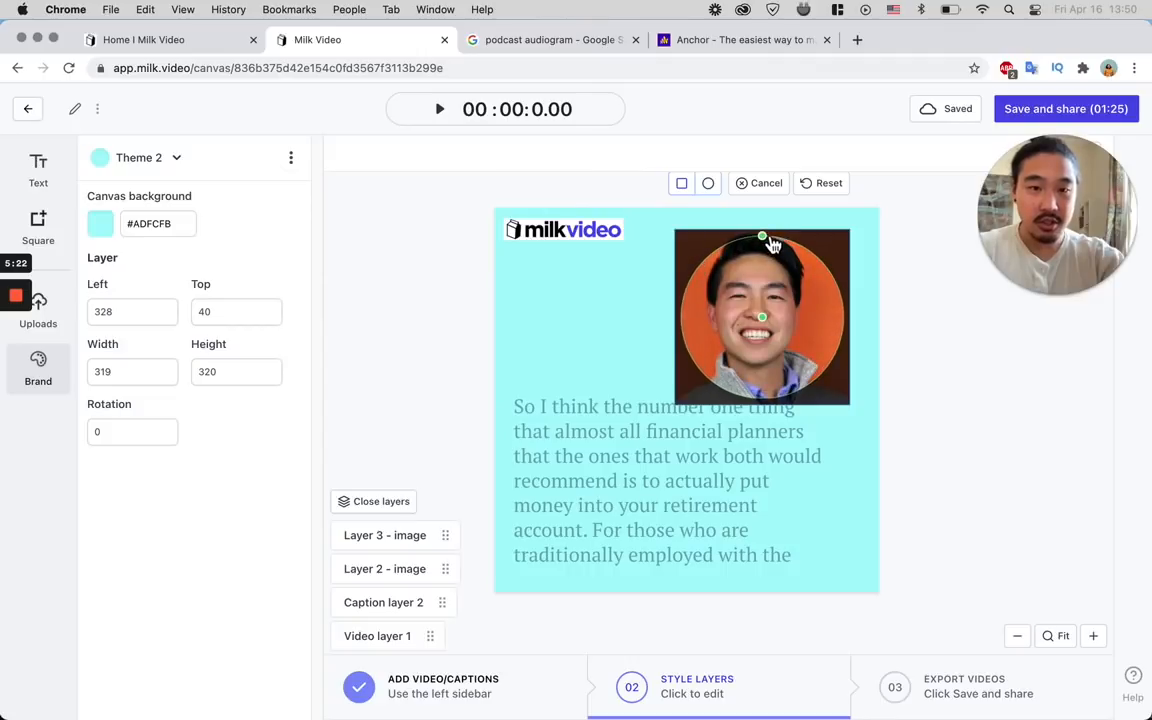
pyautogui.moveTo(762, 317); pyautogui.dragTo(756, 309)
pyautogui.click(910, 230)
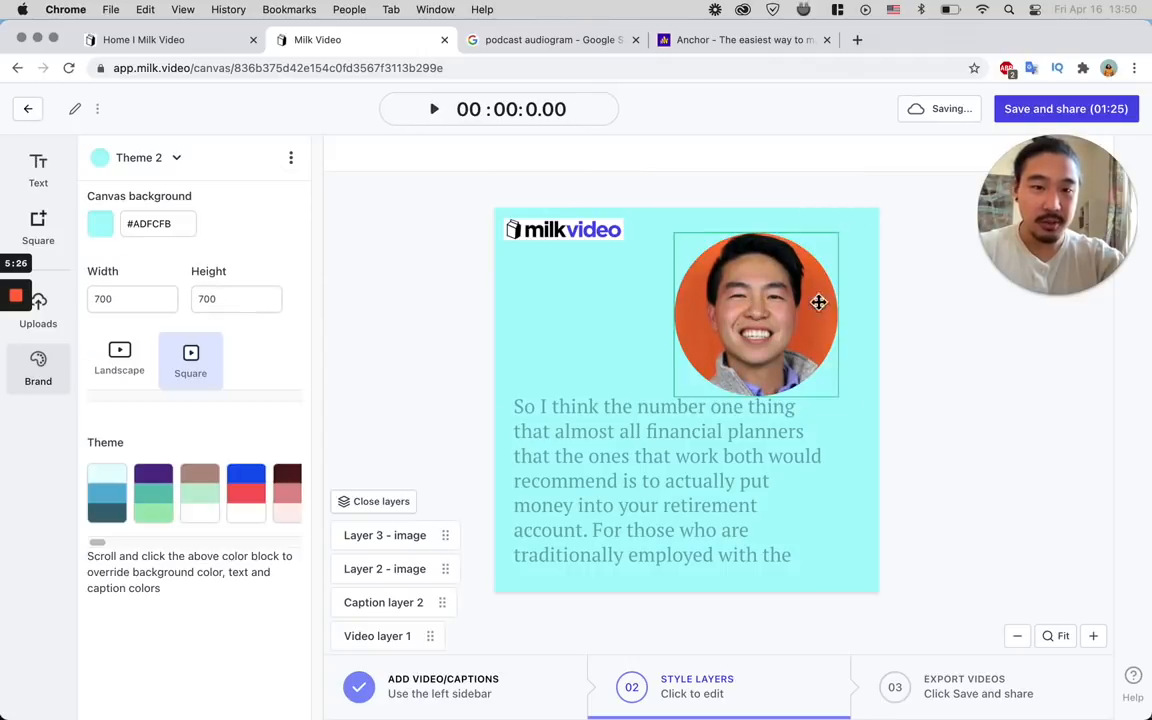
# Move the circular portrait closer to the canvas's upper-right corner, at about 364 left and 20 top
pyautogui.click(771, 316)
pyautogui.click(890, 393)
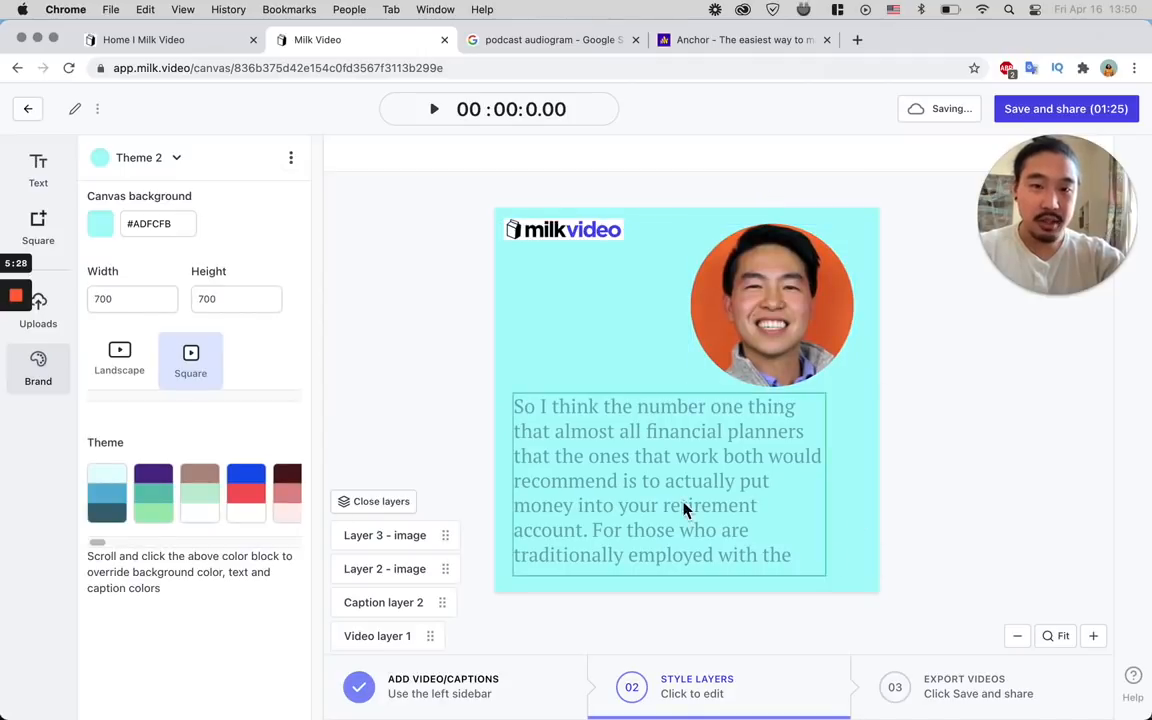
pyautogui.click(790, 332)
pyautogui.moveTo(790, 332)
pyautogui.mouseDown()
pyautogui.moveTo(751, 321)
pyautogui.moveTo(797, 329)
pyautogui.mouseUp()
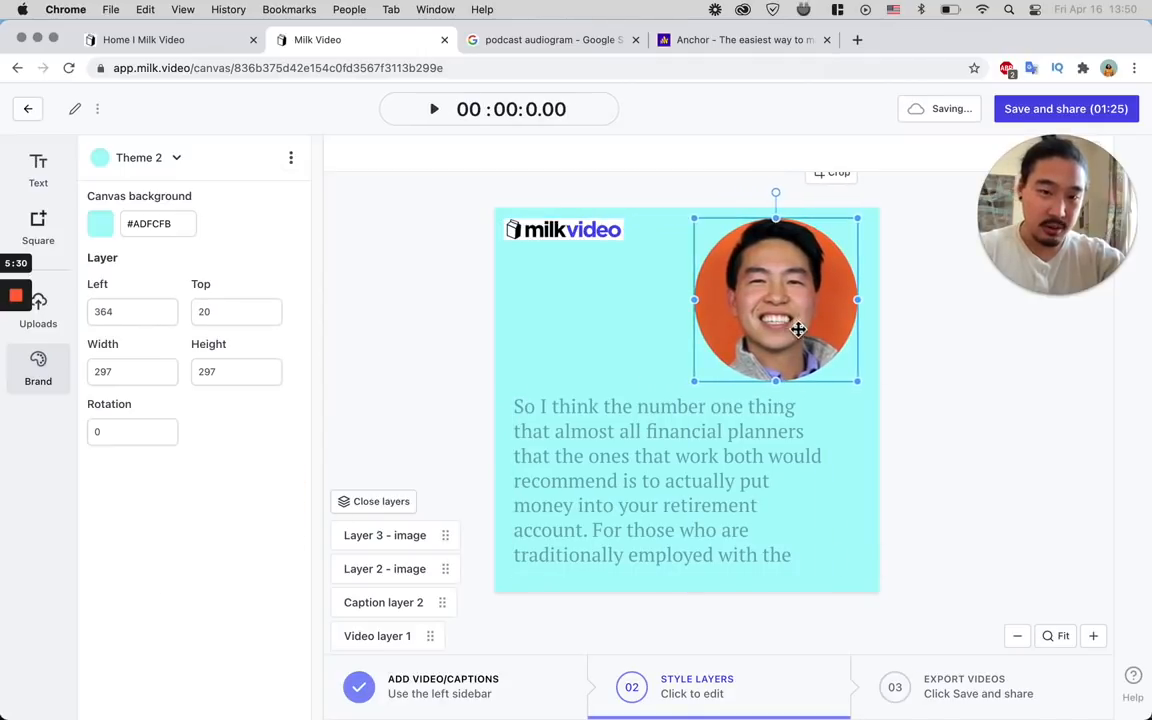
# Resize the caption block to about 615 x 242 in the lower part of the canvas and move the portrait to the centre above it
pyautogui.click(787, 452)
pyautogui.moveTo(831, 490); pyautogui.dragTo(856, 489)
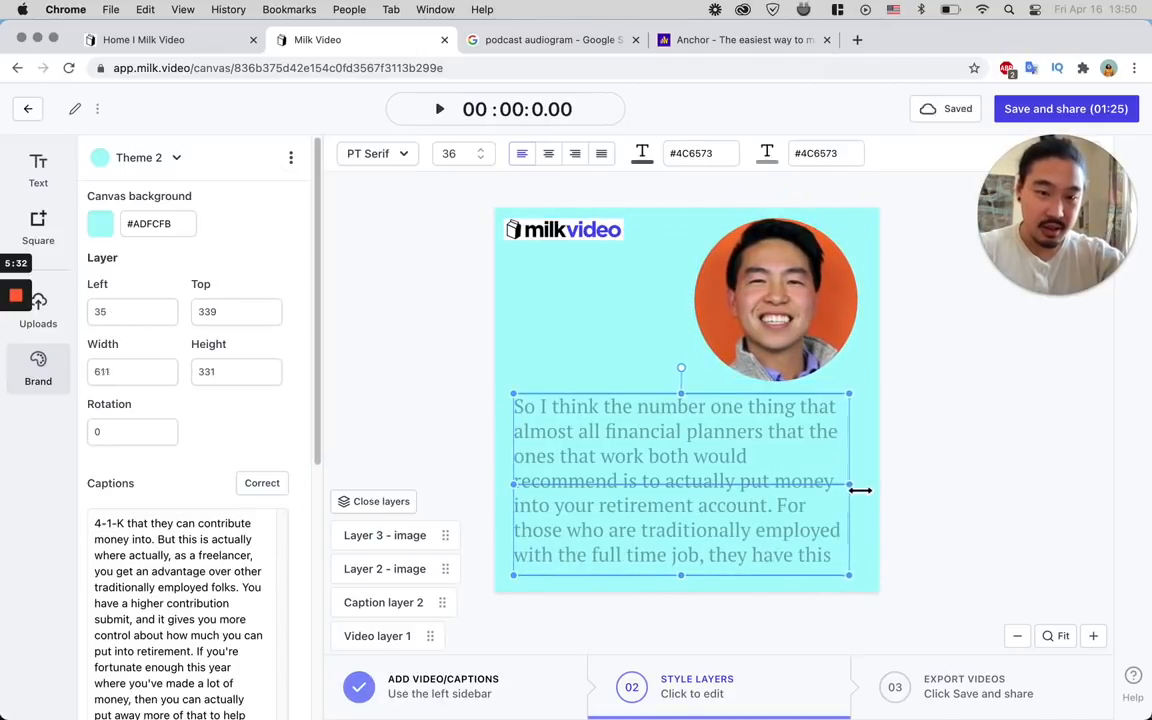
pyautogui.click(645, 366)
pyautogui.click(670, 402)
pyautogui.moveTo(682, 394); pyautogui.dragTo(688, 443)
pyautogui.moveTo(738, 325); pyautogui.dragTo(664, 366)
pyautogui.click(951, 415)
# Center-align the text of the caption block
pyautogui.click(802, 478)
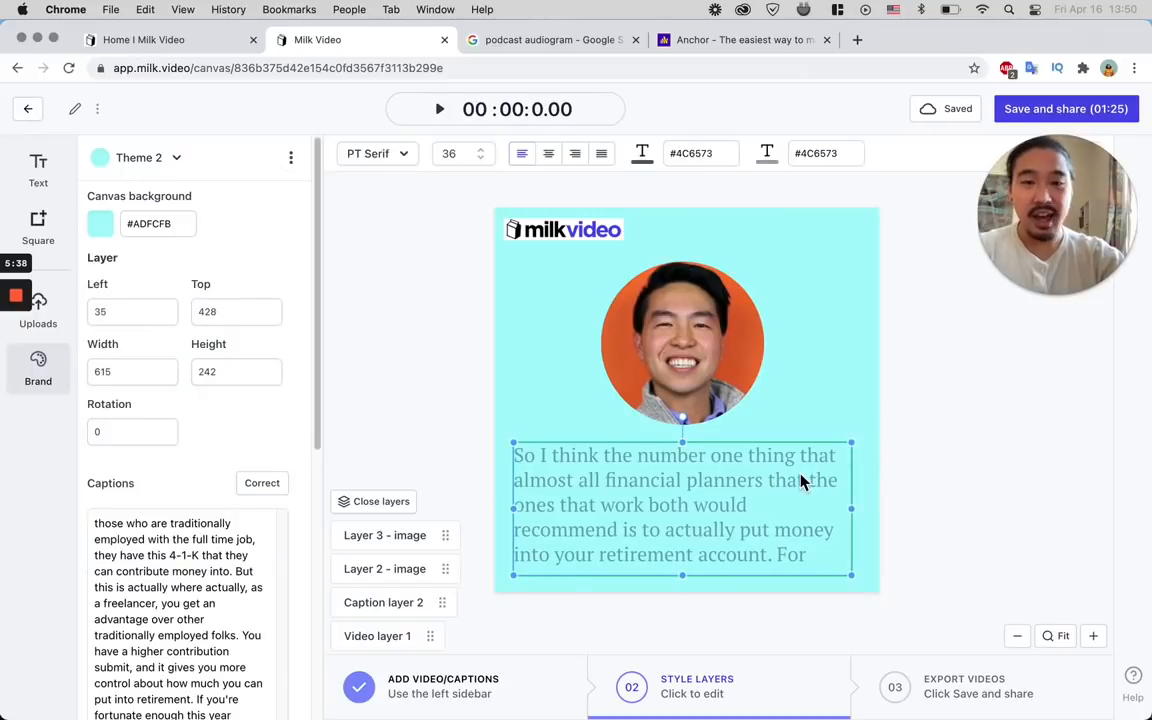
pyautogui.click(548, 153)
pyautogui.click(385, 394)
pyautogui.click(652, 441)
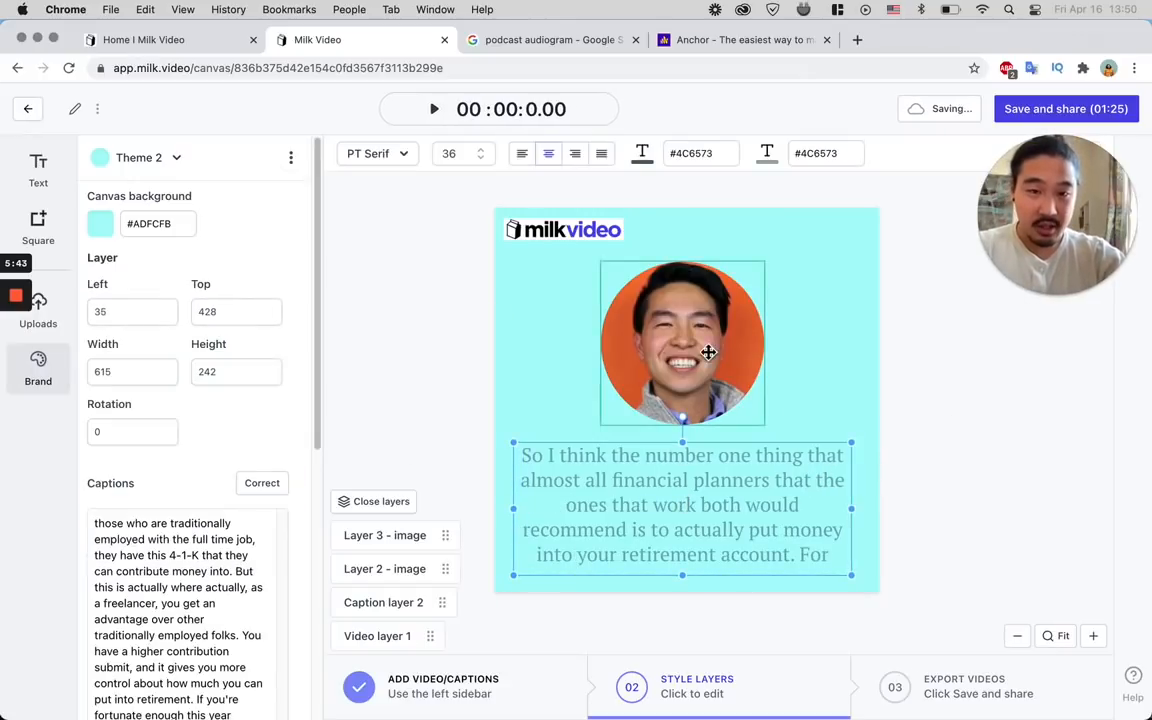
pyautogui.click(392, 314)
pyautogui.click(688, 522)
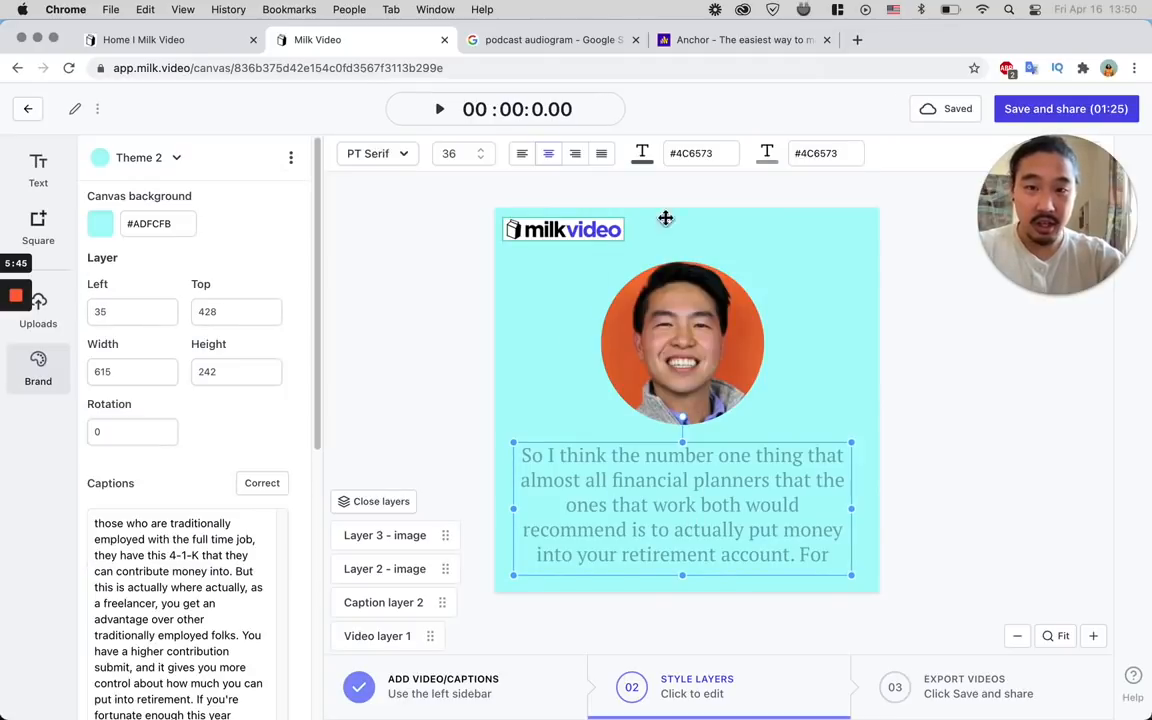
# Compare Roboto and PT Serif on the captions and set the caption font to Poppins
pyautogui.click(404, 156)
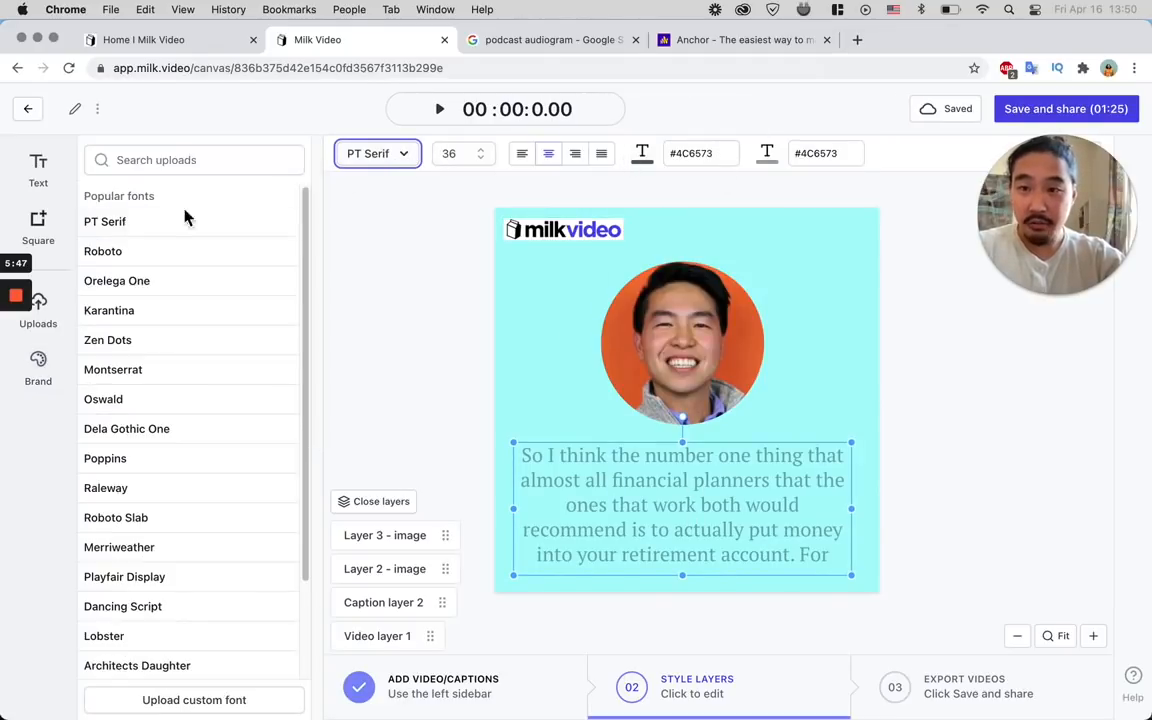
pyautogui.click(103, 252)
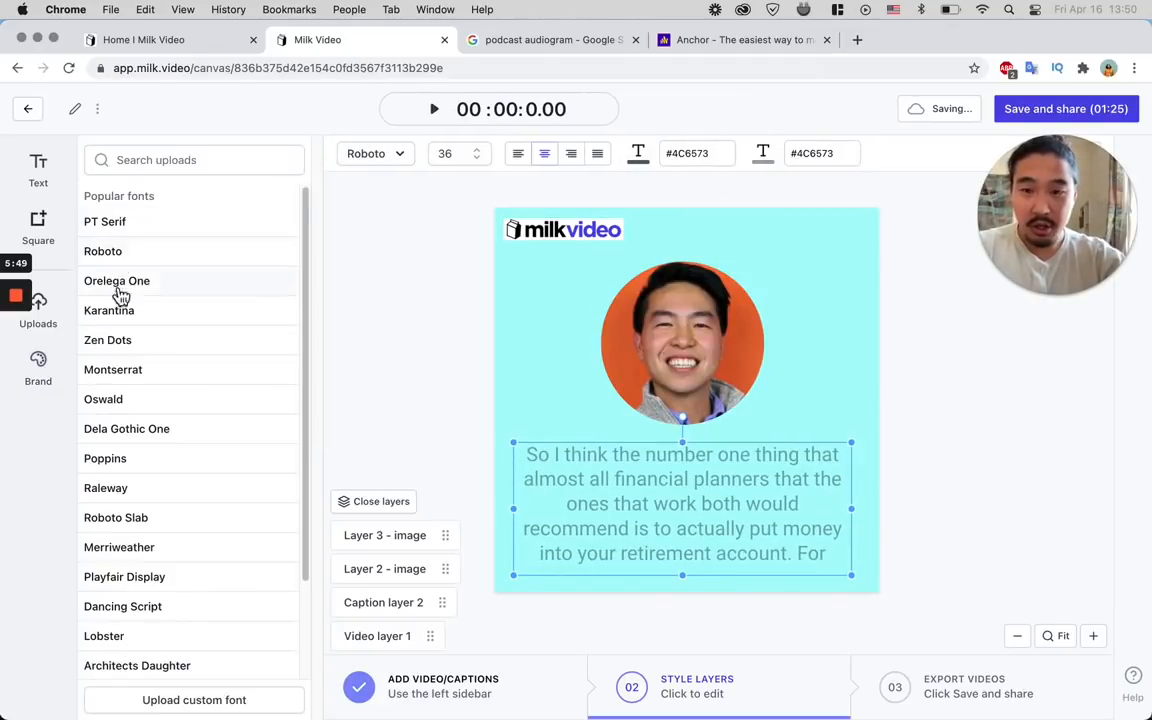
pyautogui.click(108, 222)
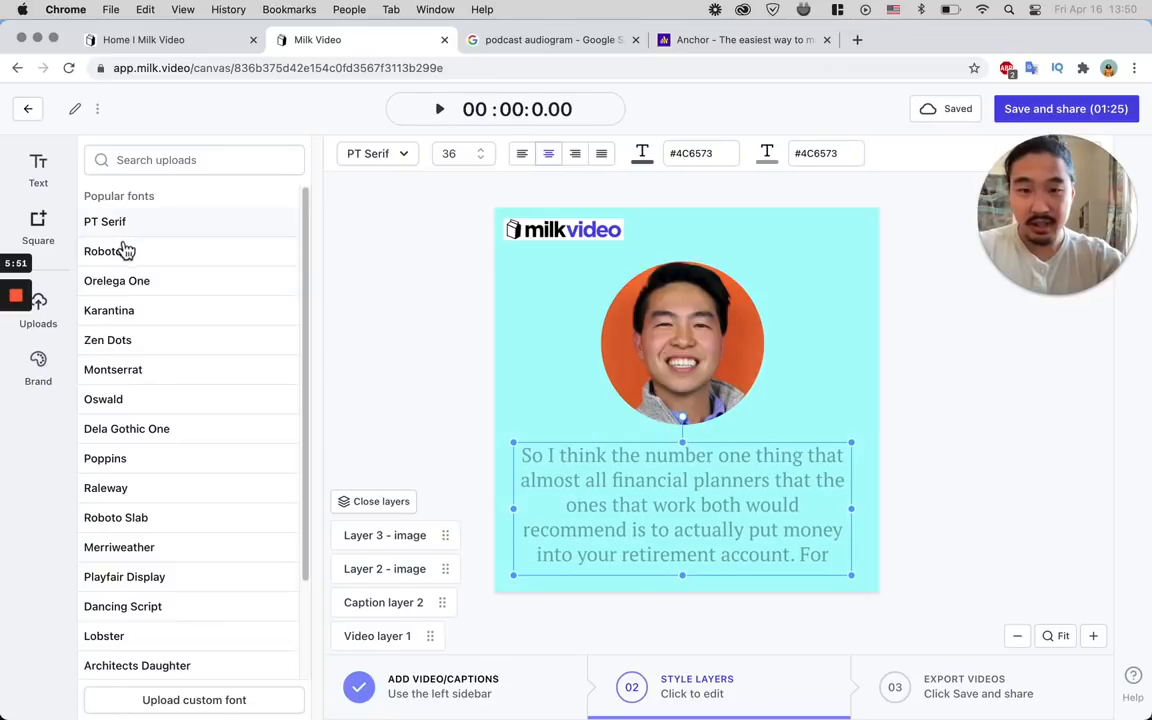
pyautogui.click(130, 459)
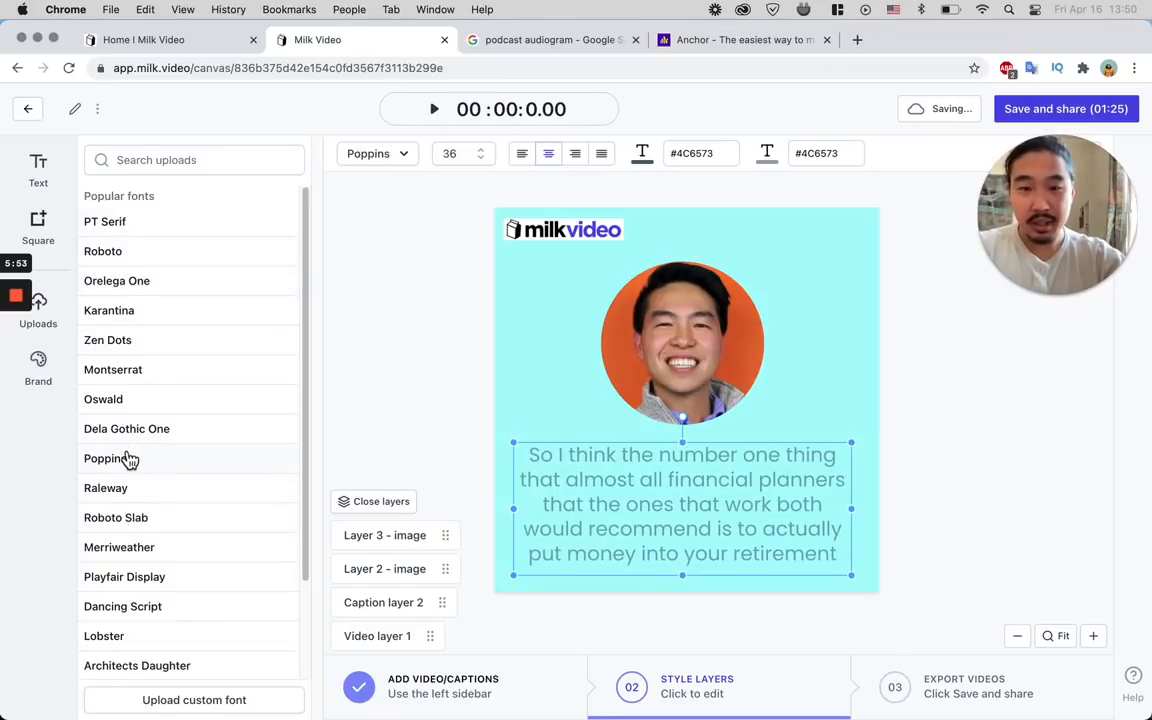
pyautogui.click(395, 335)
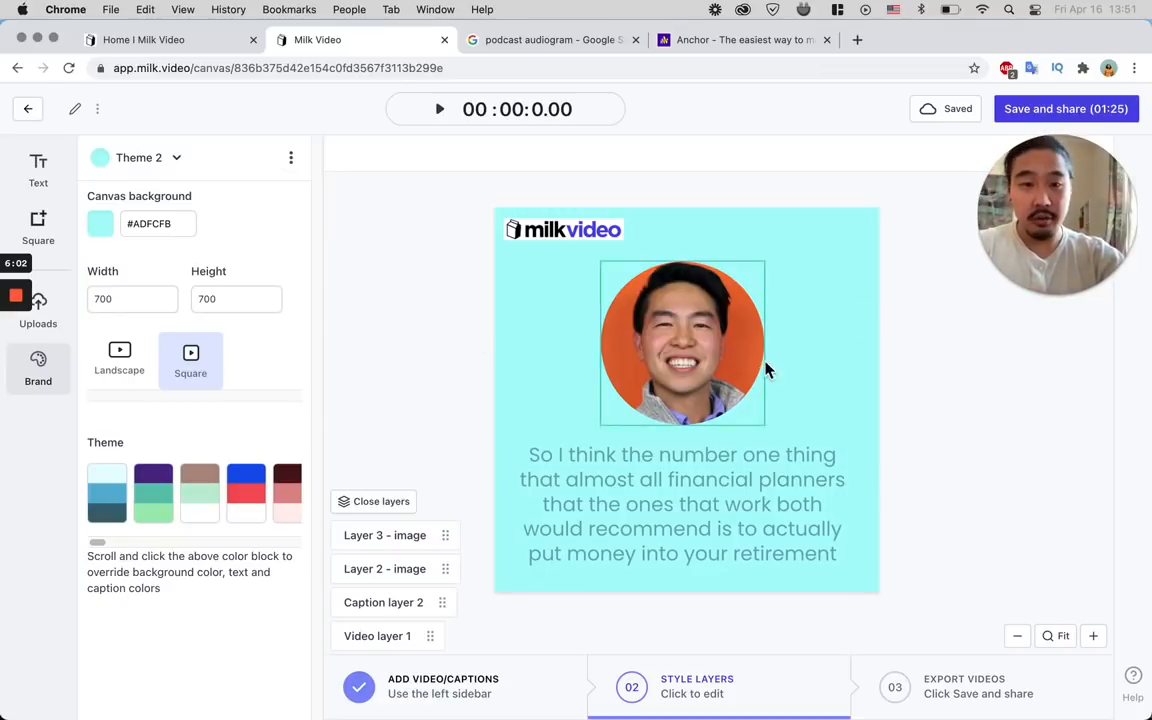
# Try several color themes on the canvas, including the blue and red, pink and turquoise, and coral and red ones
pyautogui.click(168, 500)
pyautogui.click(200, 505)
pyautogui.click(229, 515)
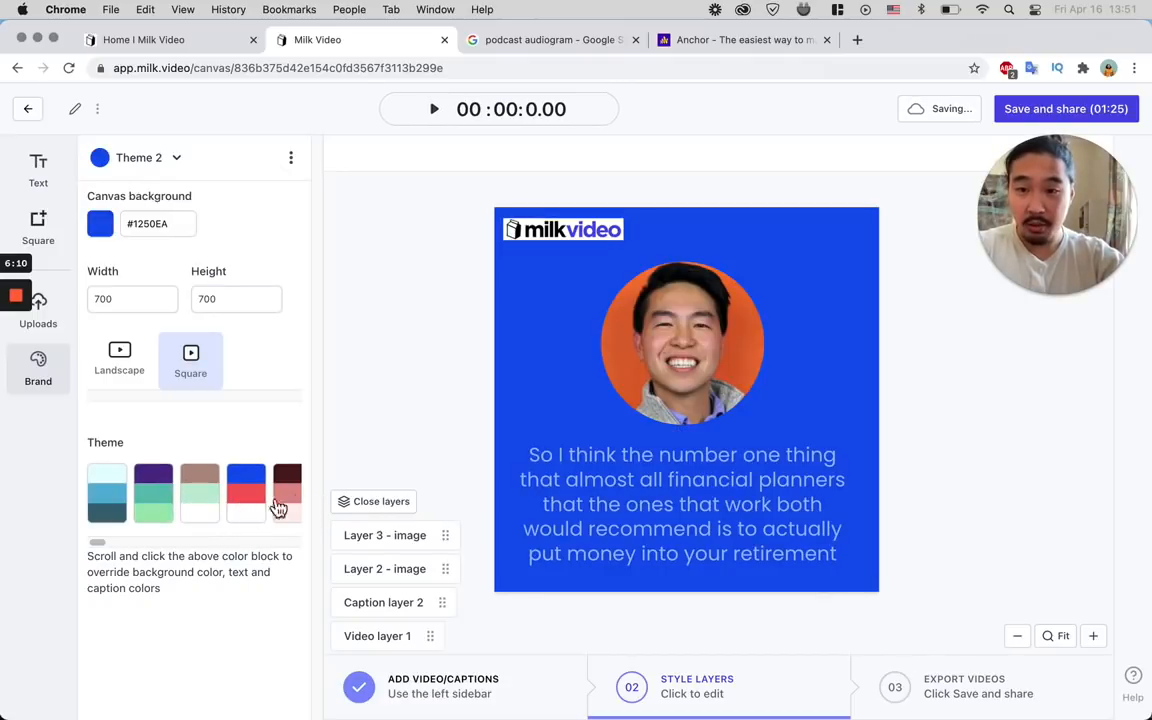
pyautogui.click(293, 507)
pyautogui.moveTo(103, 542); pyautogui.dragTo(185, 539)
pyautogui.click(207, 513)
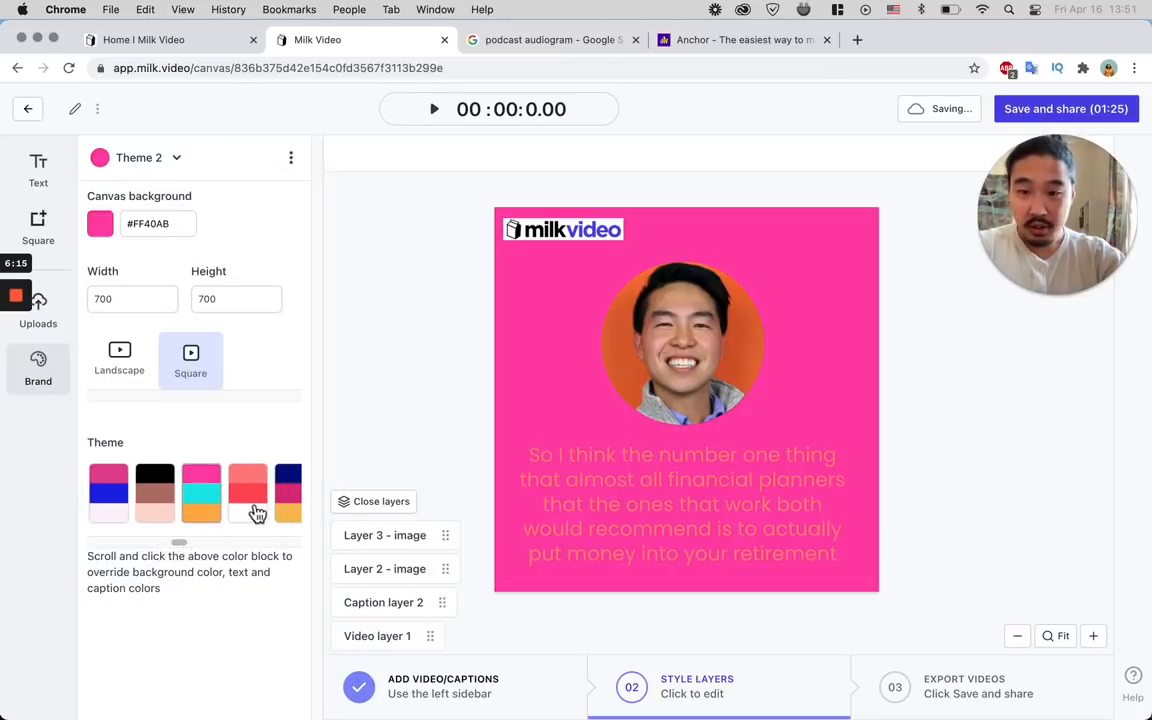
pyautogui.click(252, 511)
# Apply the sky-blue, yellow and white color theme and change the canvas background to dark teal (#1A6D81)
pyautogui.hscroll(5, 185, 488)
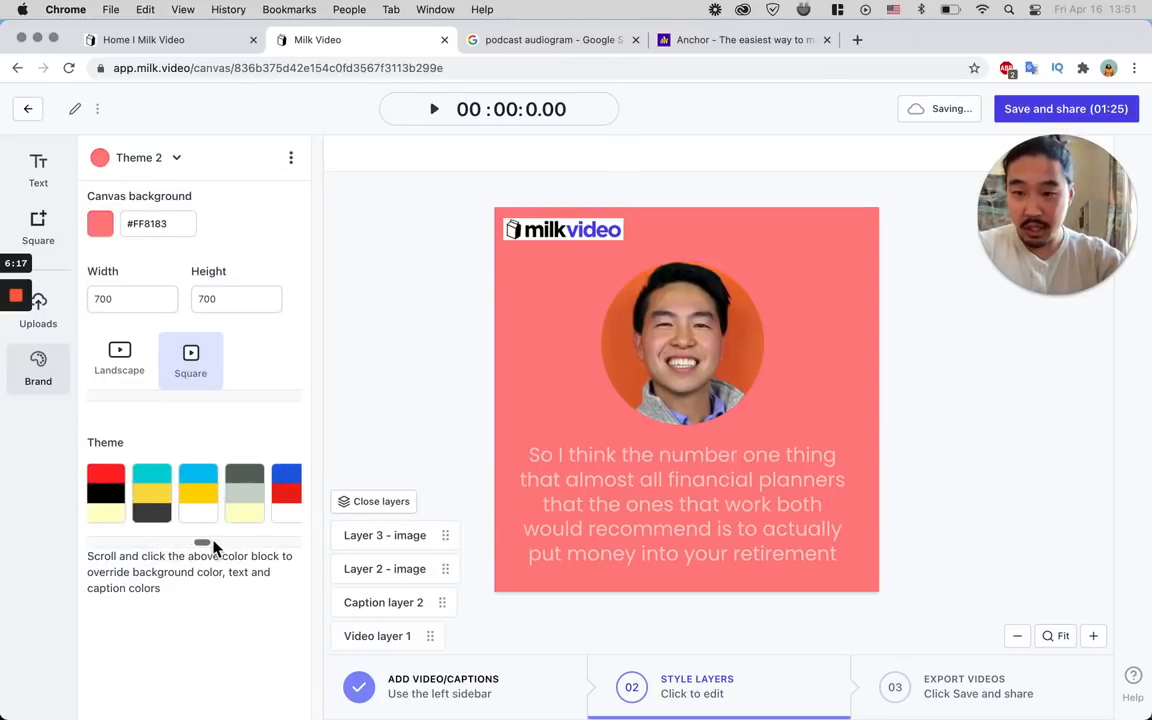
pyautogui.click(246, 514)
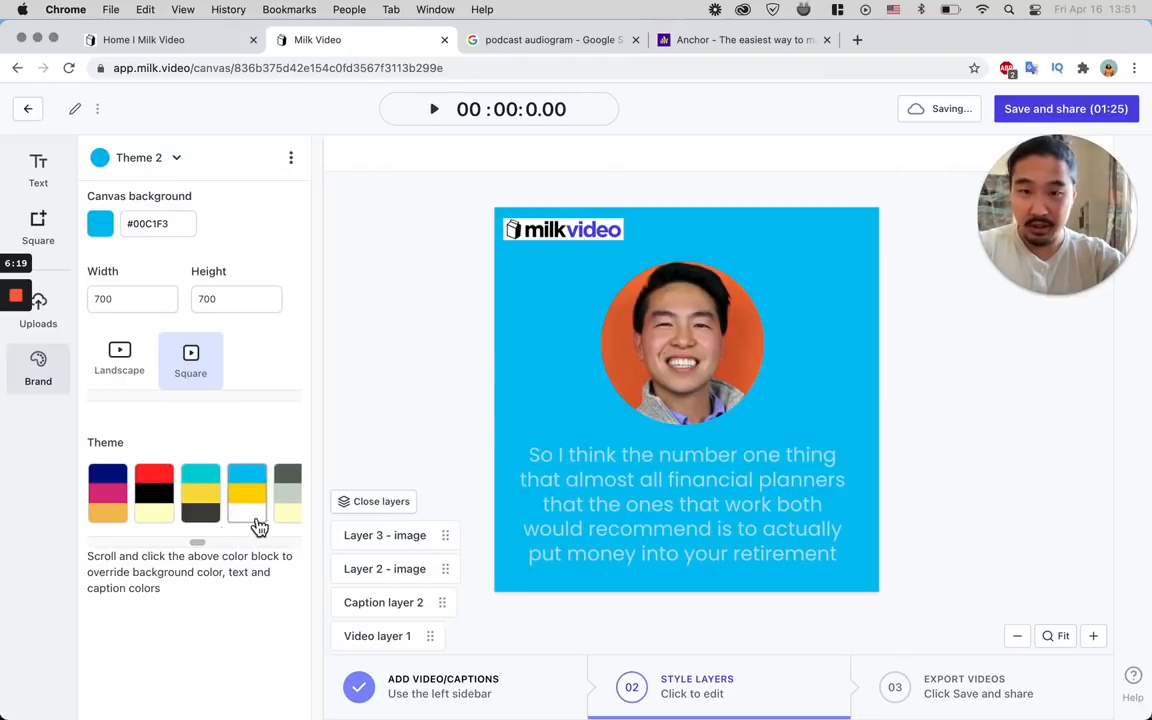
pyautogui.click(39, 369)
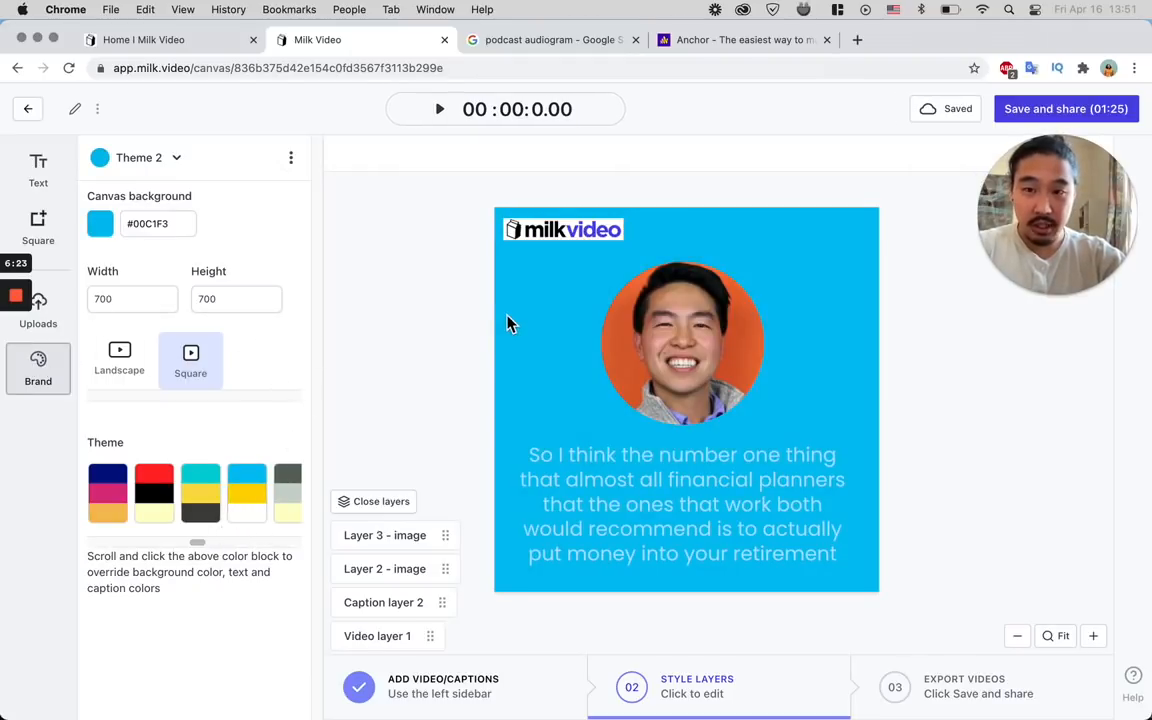
pyautogui.click(112, 230)
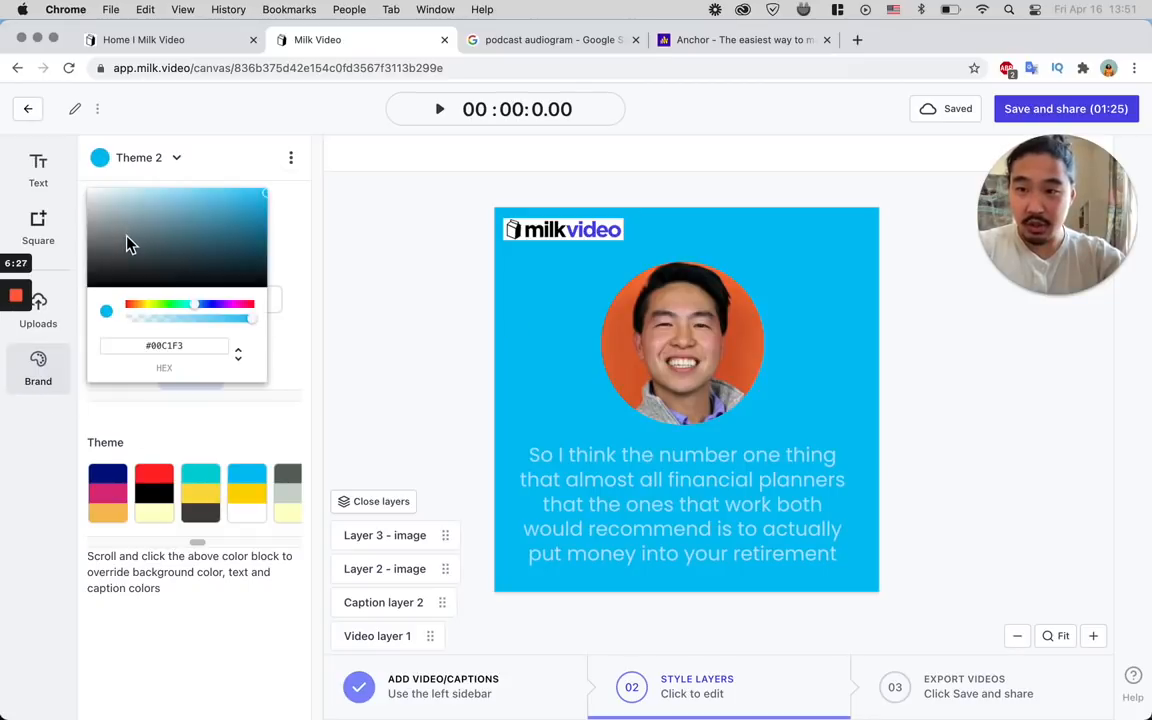
pyautogui.moveTo(126, 244)
pyautogui.mouseDown()
pyautogui.moveTo(193, 216)
pyautogui.moveTo(186, 201)
pyautogui.moveTo(229, 199)
pyautogui.moveTo(237, 242)
pyautogui.mouseUp()
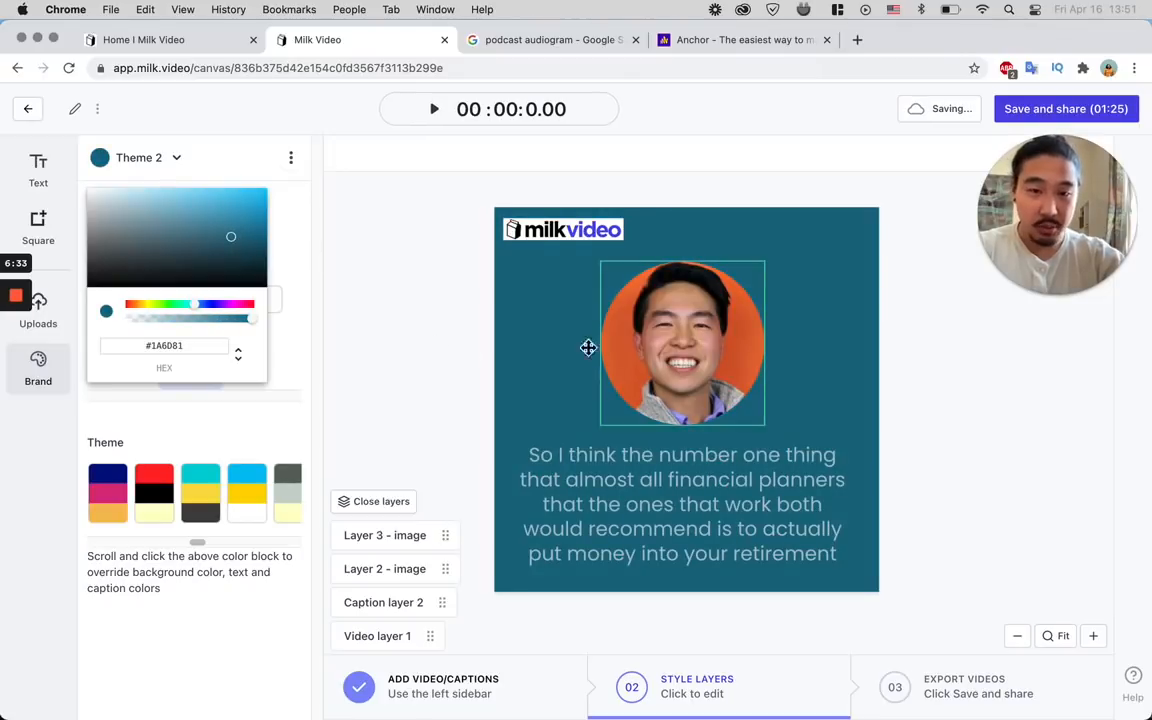
# Set the active caption text color to red (#D21A1A) and play a moment of the video to preview it
pyautogui.click(575, 500)
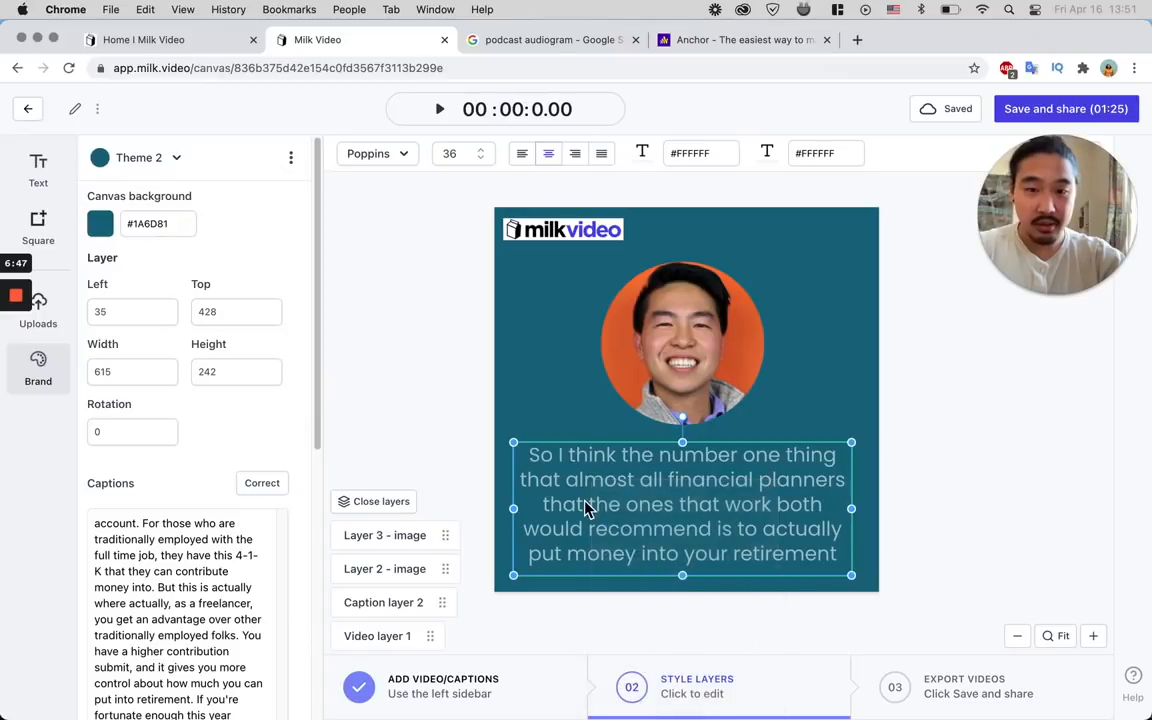
pyautogui.click(644, 155)
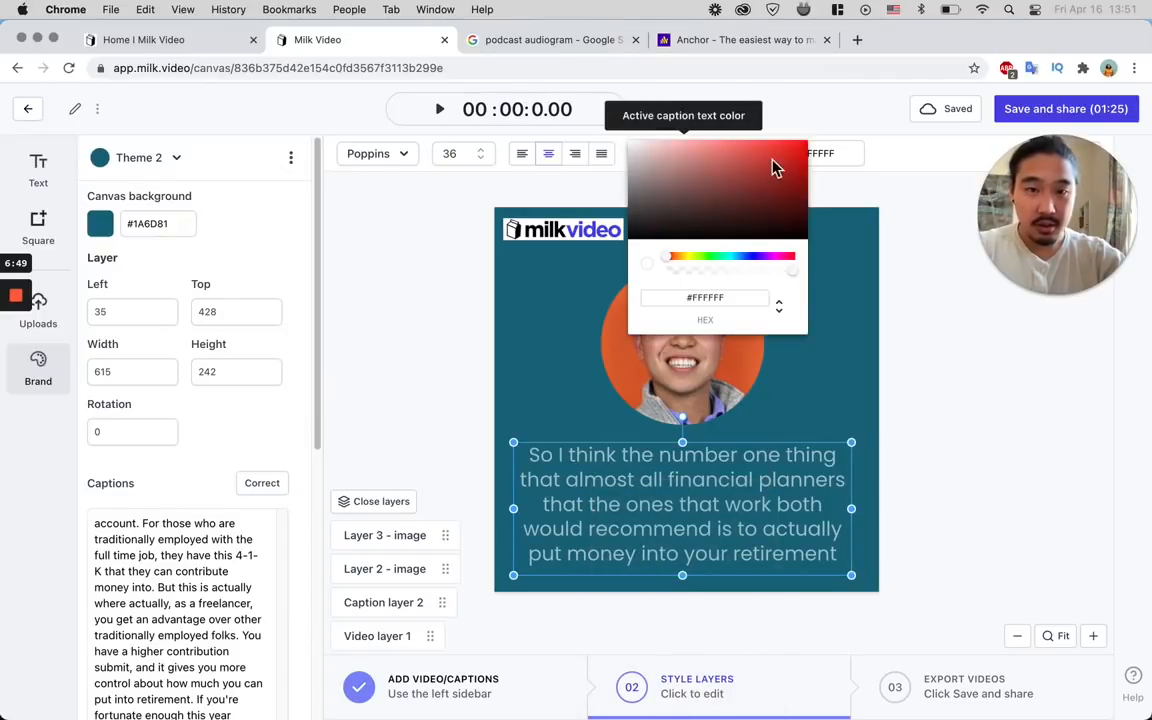
pyautogui.moveTo(772, 160); pyautogui.dragTo(789, 150)
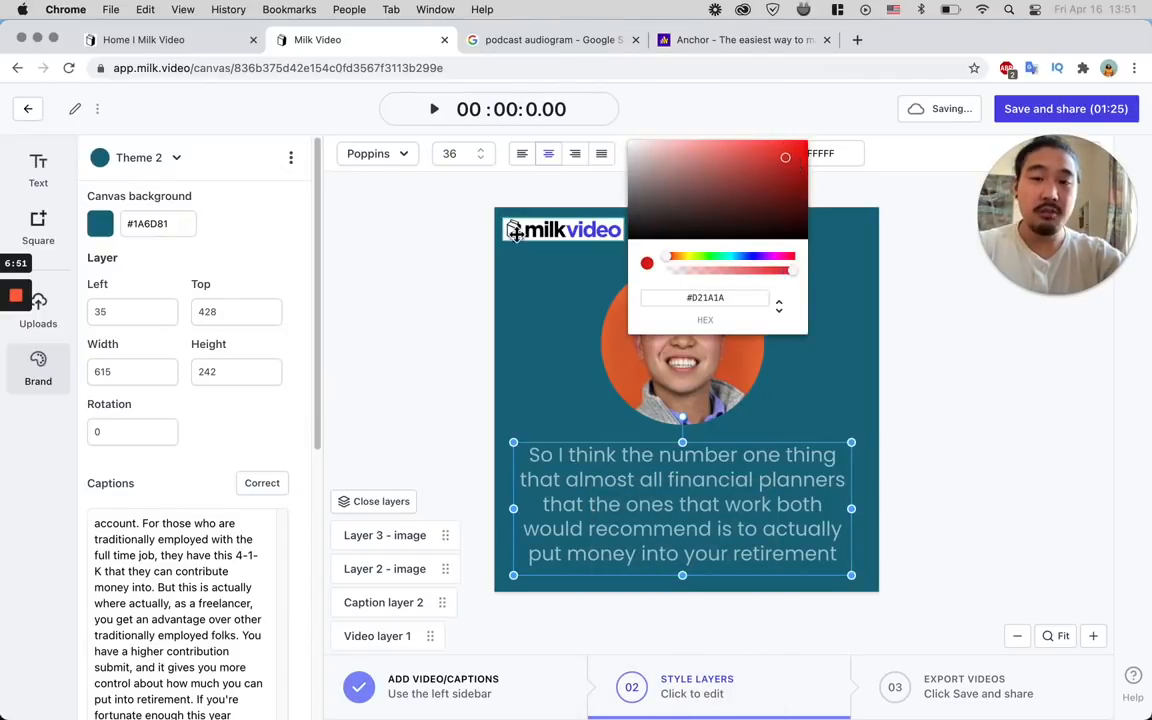
pyautogui.click(458, 190)
pyautogui.click(440, 114)
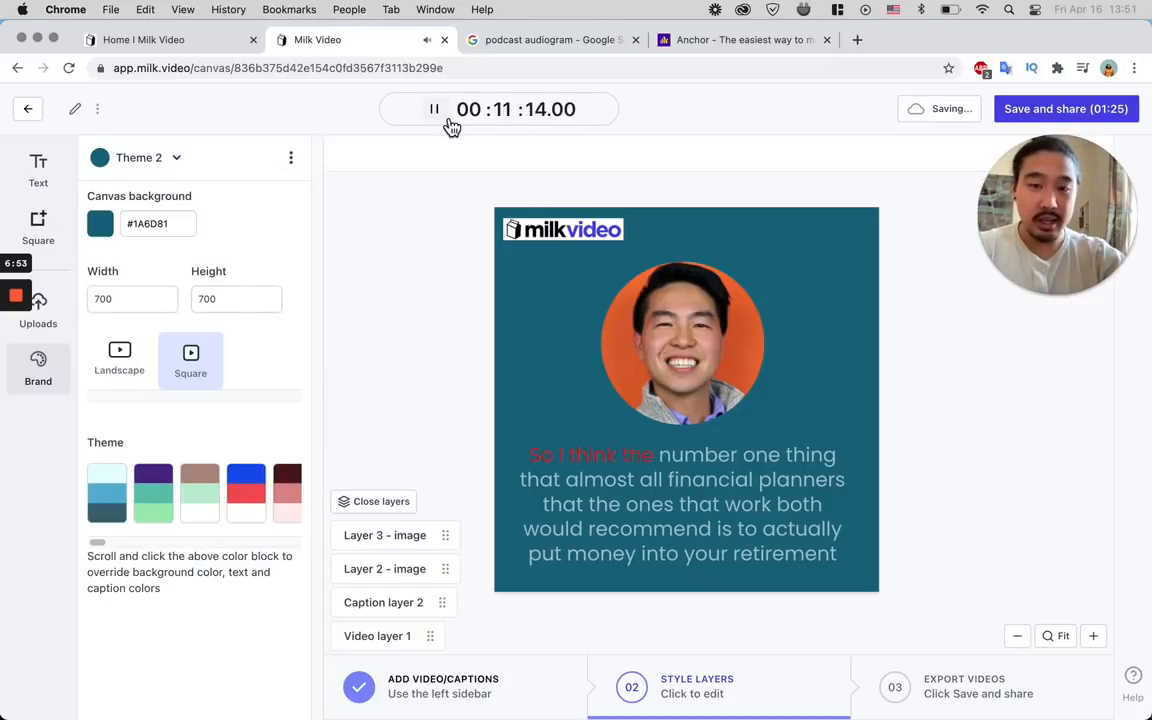
pyautogui.click(443, 117)
# Set the active caption text color to white
pyautogui.click(720, 465)
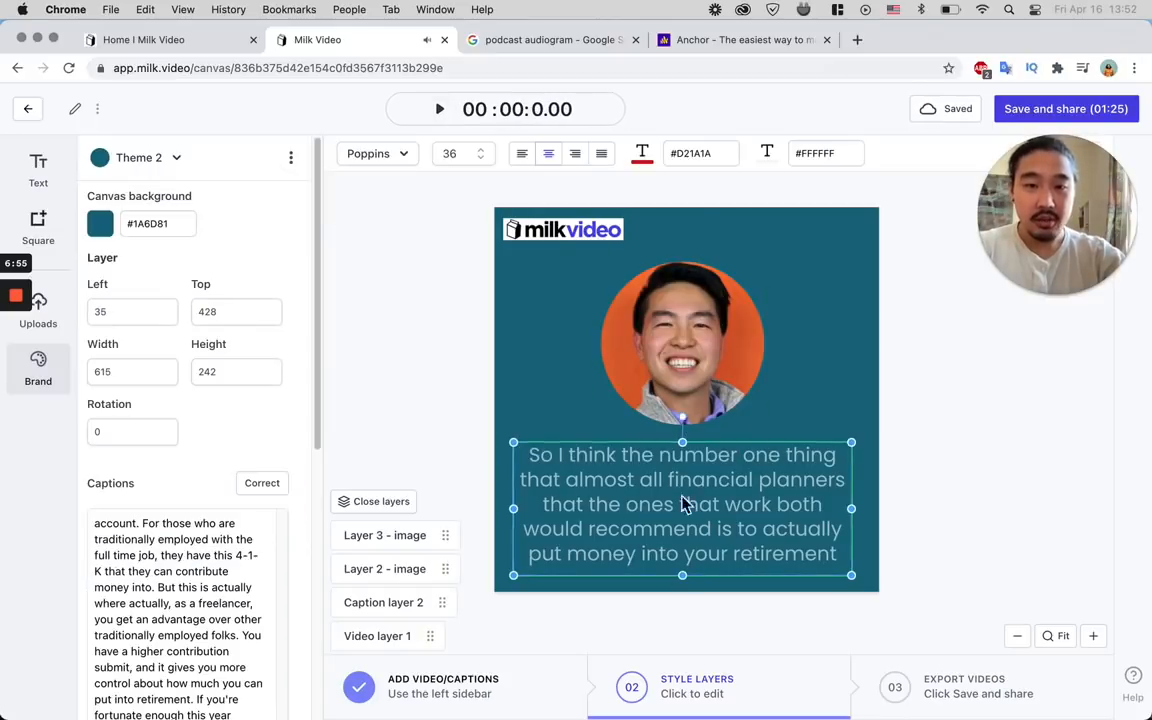
pyautogui.click(678, 153)
pyautogui.moveTo(709, 195); pyautogui.dragTo(633, 143)
pyautogui.click(433, 362)
# Check the caption color settings and play the start of the video to preview the caption highlighting
pyautogui.click(682, 482)
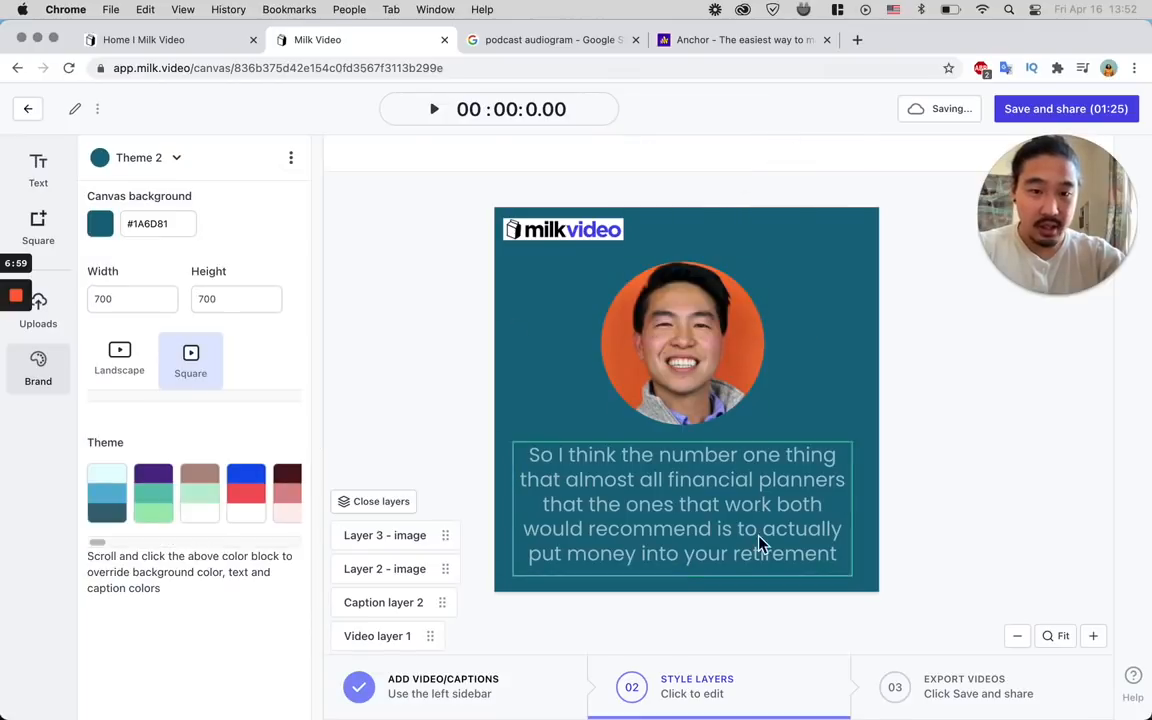
pyautogui.click(805, 153)
pyautogui.click(463, 188)
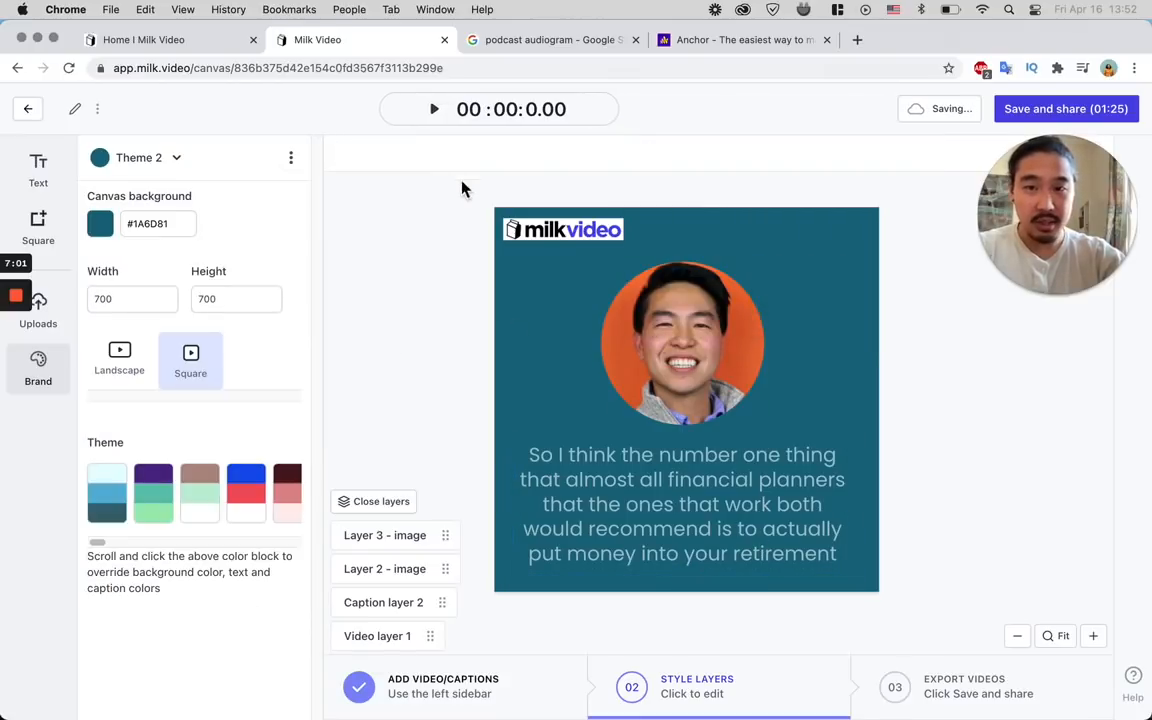
pyautogui.click(436, 115)
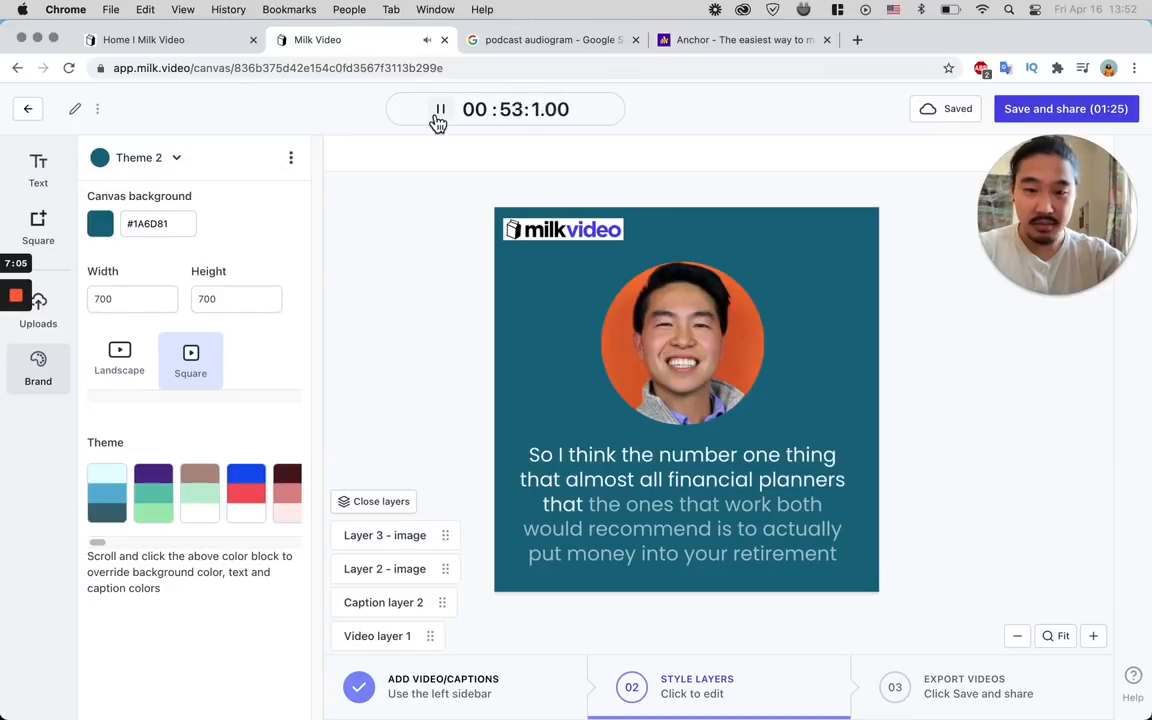
pyautogui.click(438, 113)
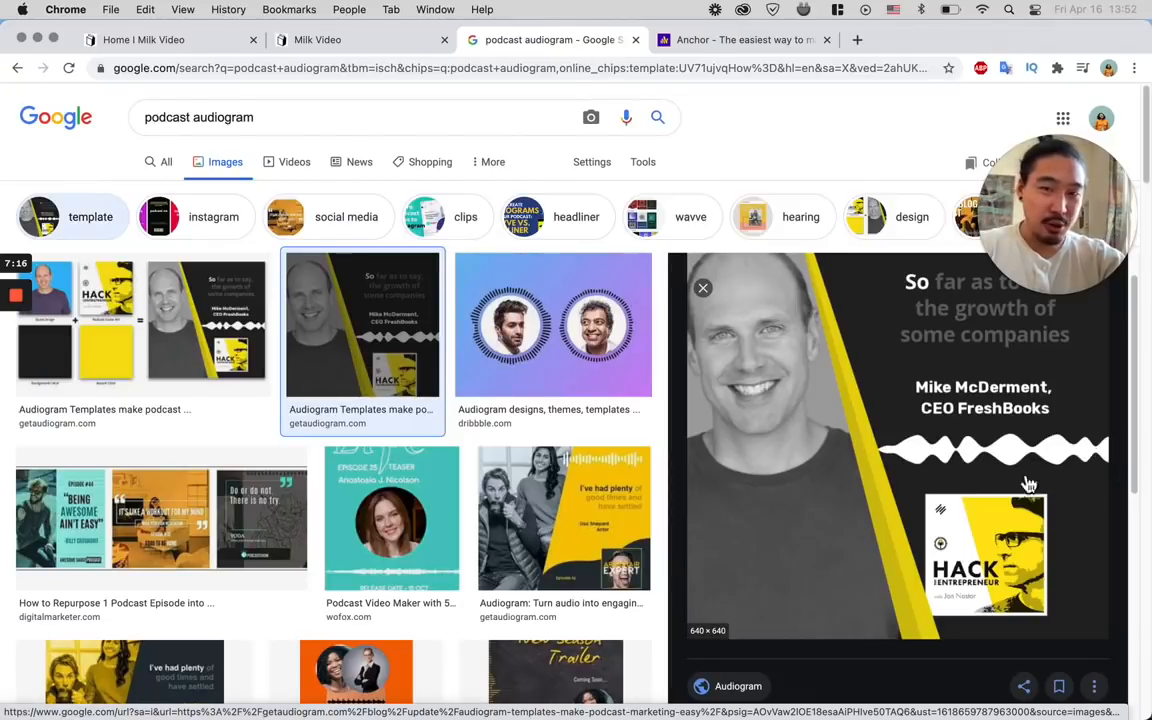
# Switch to the Google Images results and search for "audio waves"
pyautogui.tripleClick(429, 121)
pyautogui.write('audio ')
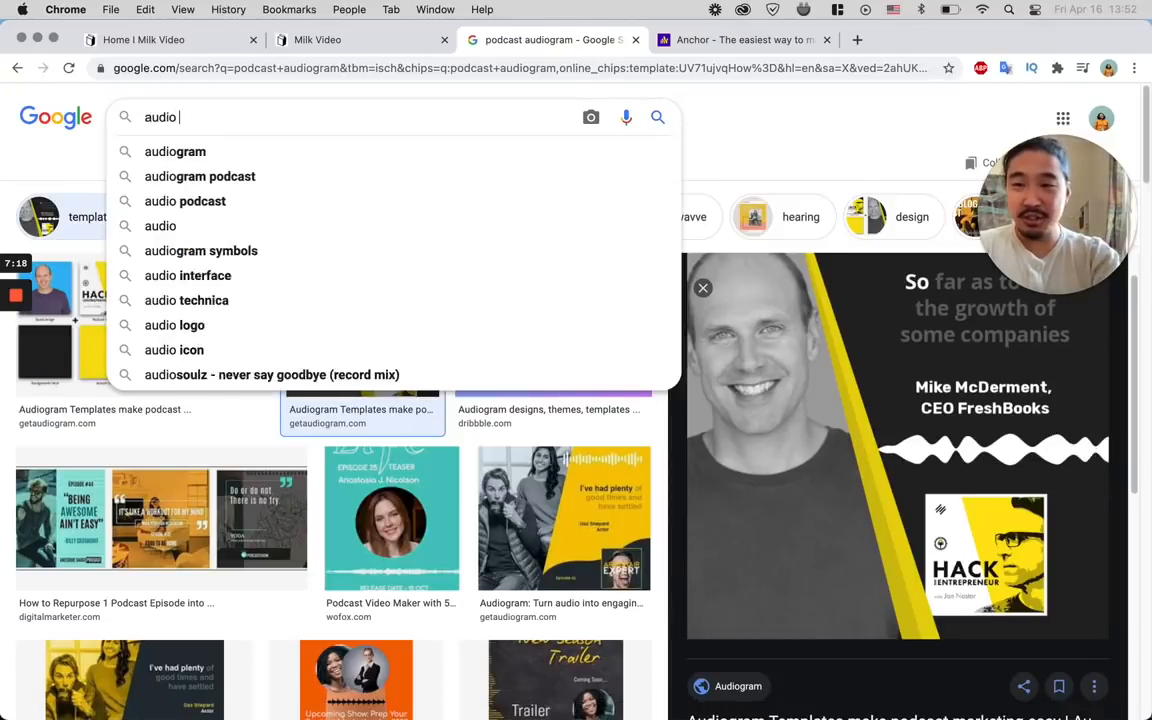
pyautogui.write('waves')
pyautogui.press('Return')
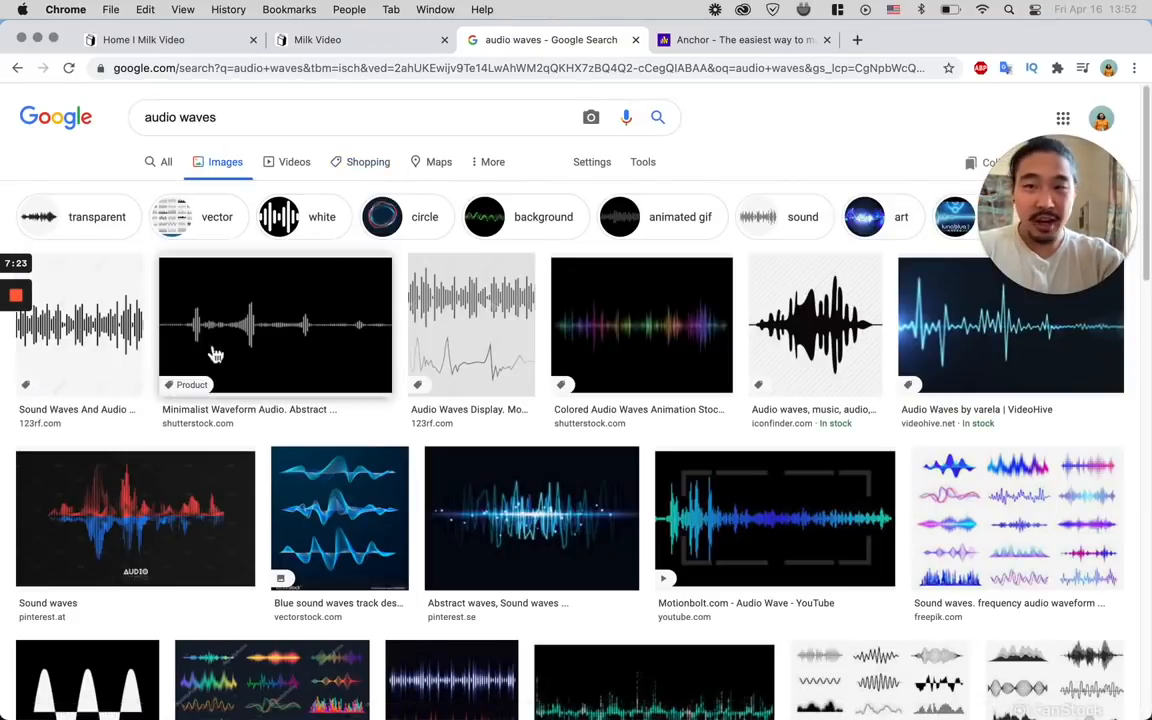
# Switch back to the Milk Video canvas, review the export details and start the high-quality 700 x 700 MP4 export
pyautogui.click(322, 40)
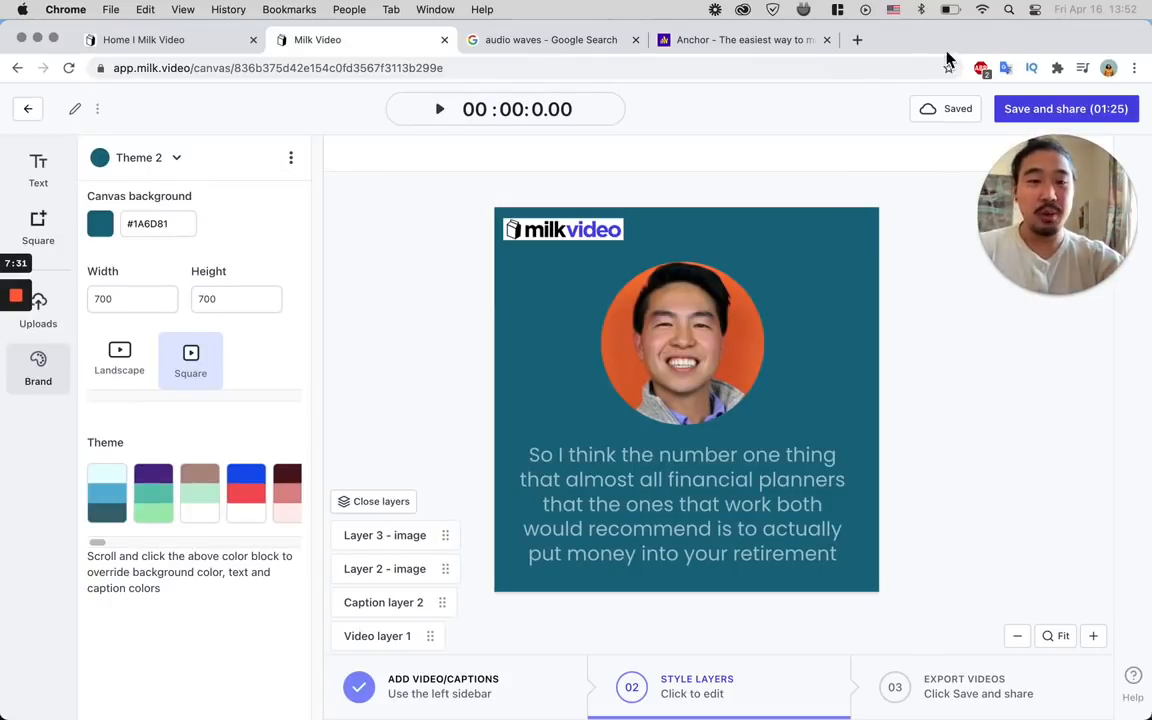
pyautogui.click(1051, 121)
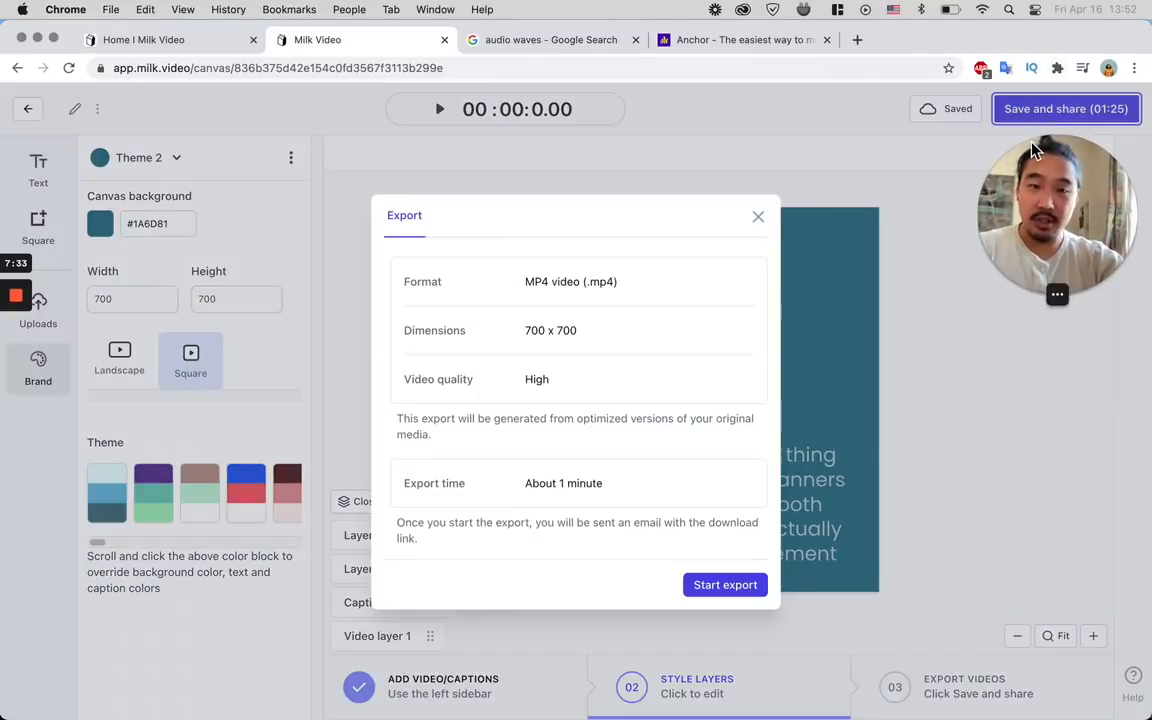
pyautogui.moveTo(529, 285); pyautogui.dragTo(641, 289)
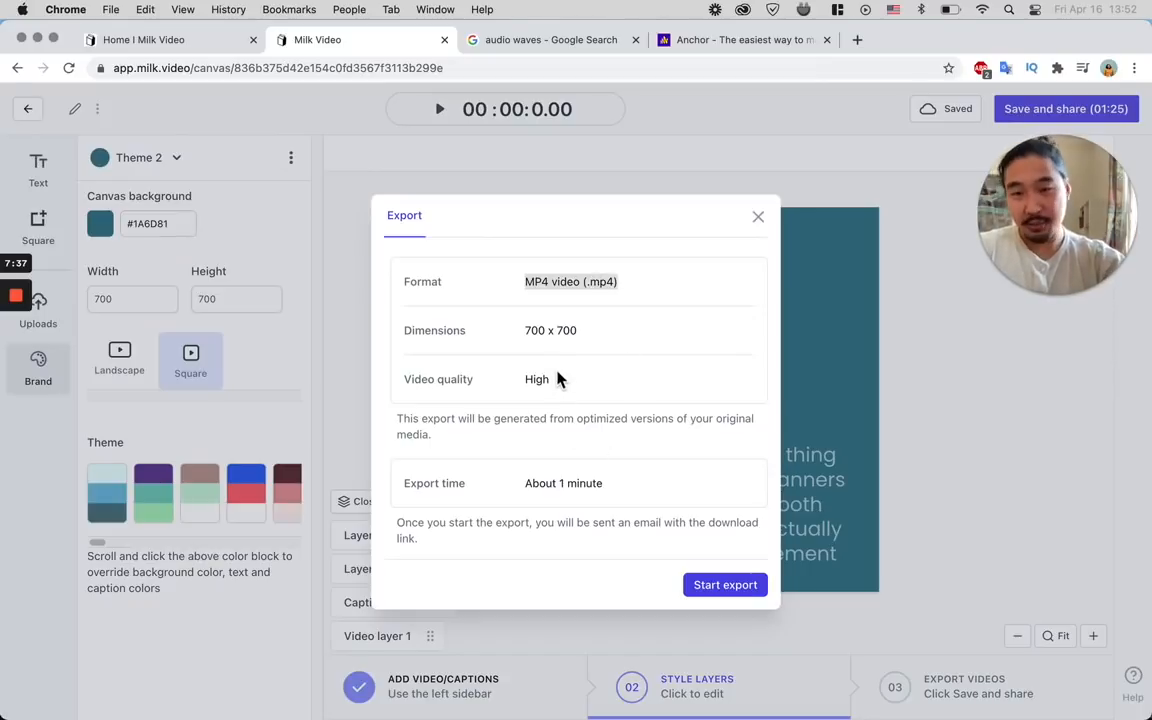
pyautogui.doubleClick(535, 382)
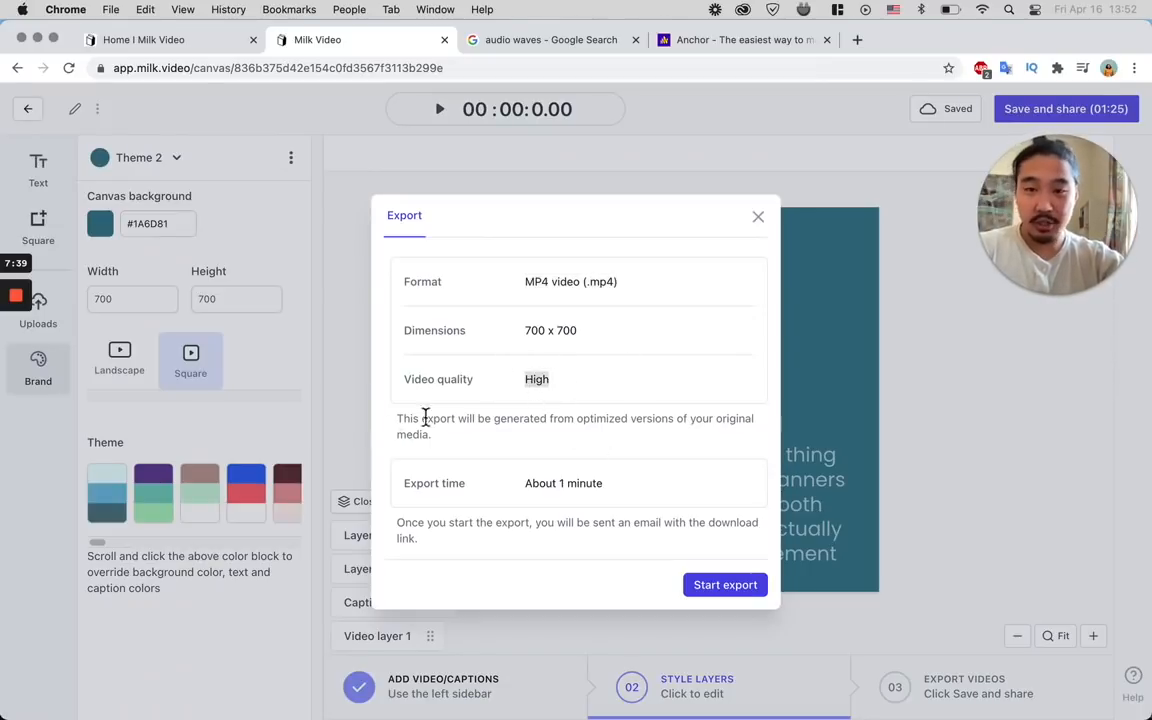
pyautogui.tripleClick(548, 488)
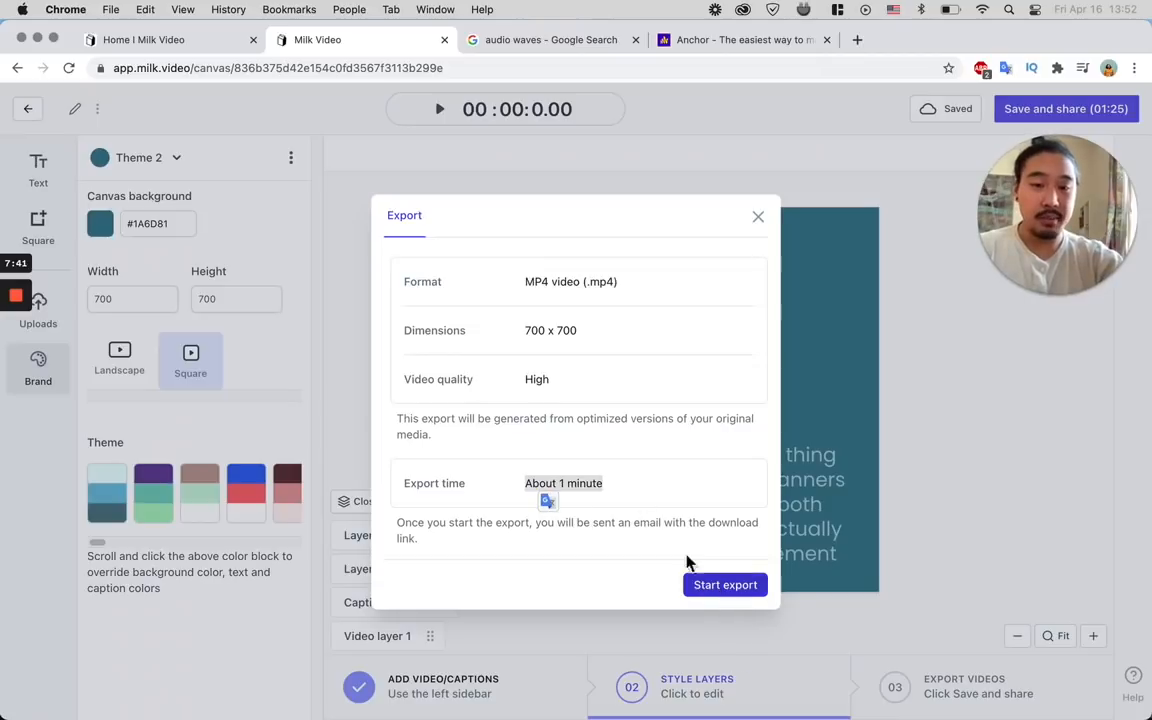
pyautogui.click(554, 527)
pyautogui.moveTo(554, 527); pyautogui.dragTo(710, 545)
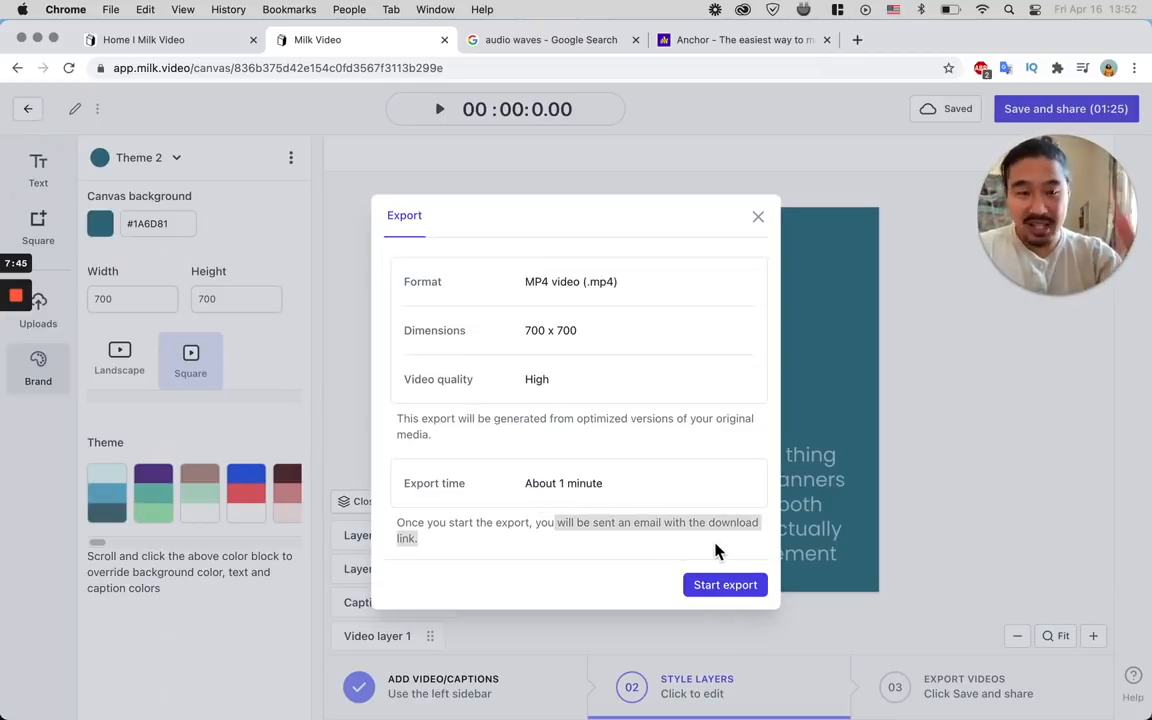
pyautogui.click(749, 593)
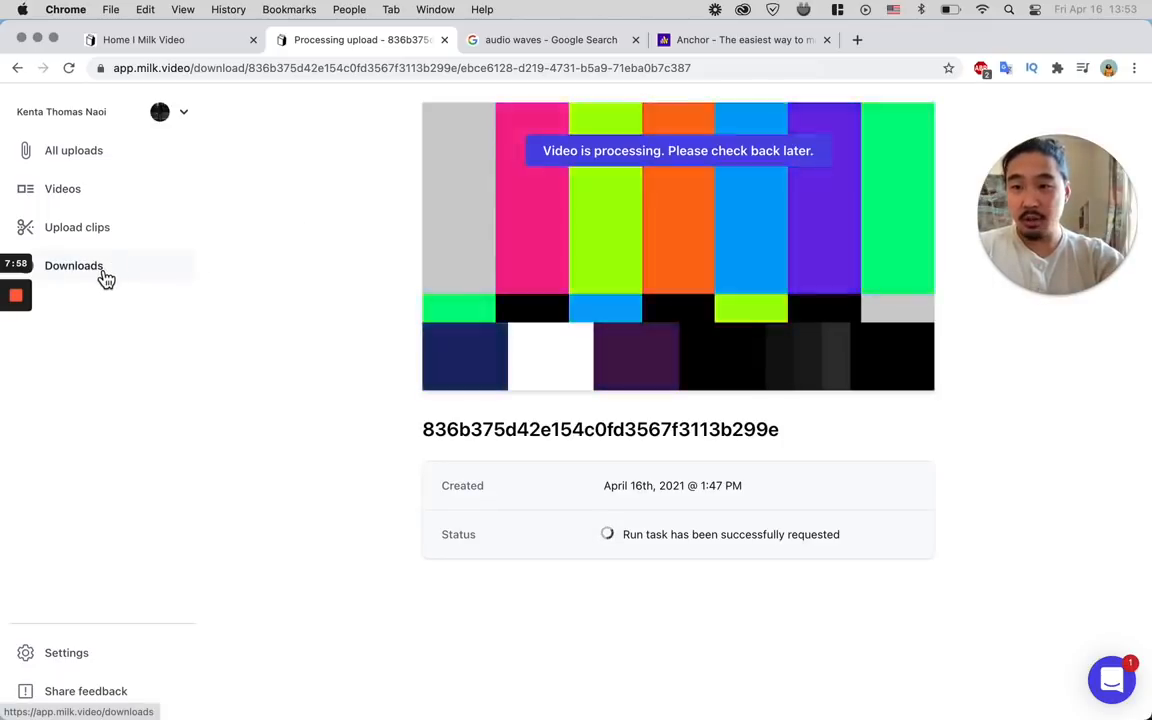
# Browse the project downloads and open the two-speaker video created 04/12/2021 with the light blue background
pyautogui.click(104, 271)
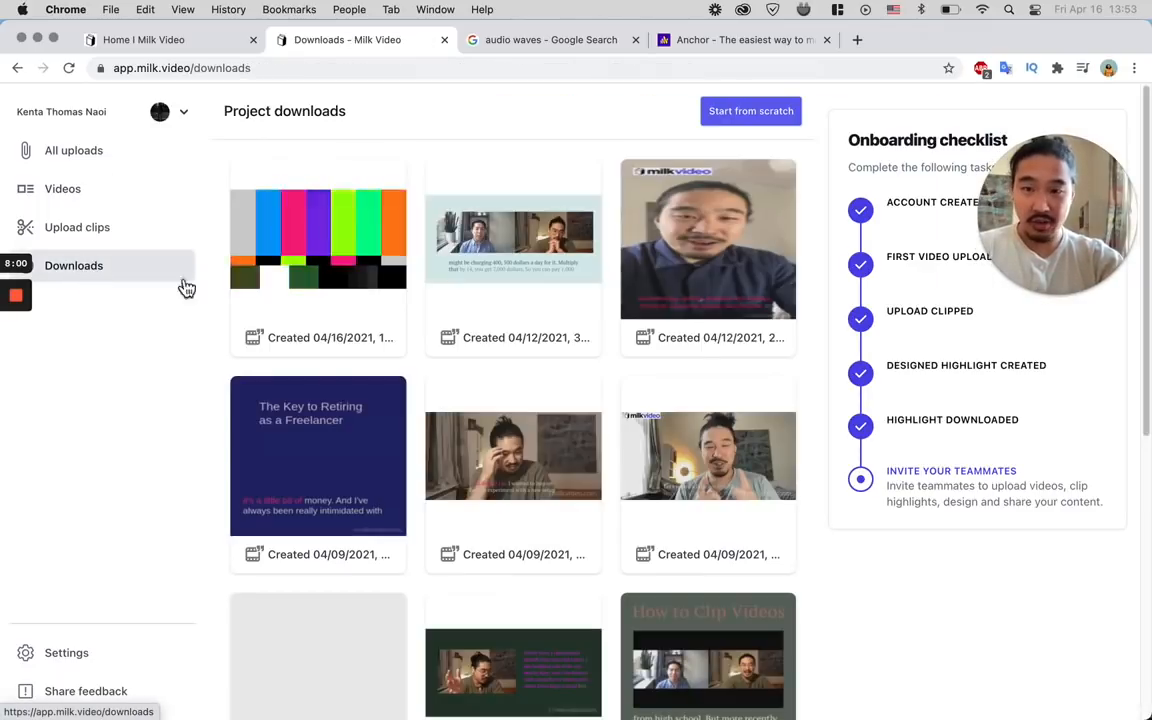
pyautogui.scroll(-5, 604, 452)
pyautogui.scroll(5, 604, 452)
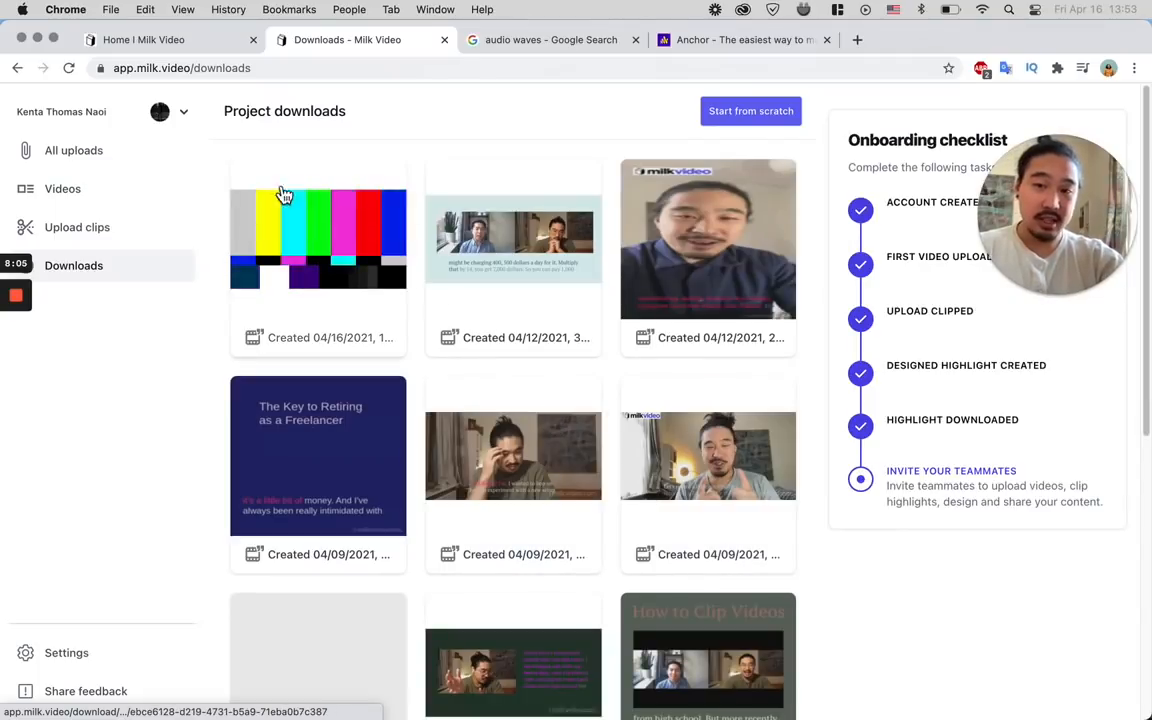
pyautogui.click(452, 228)
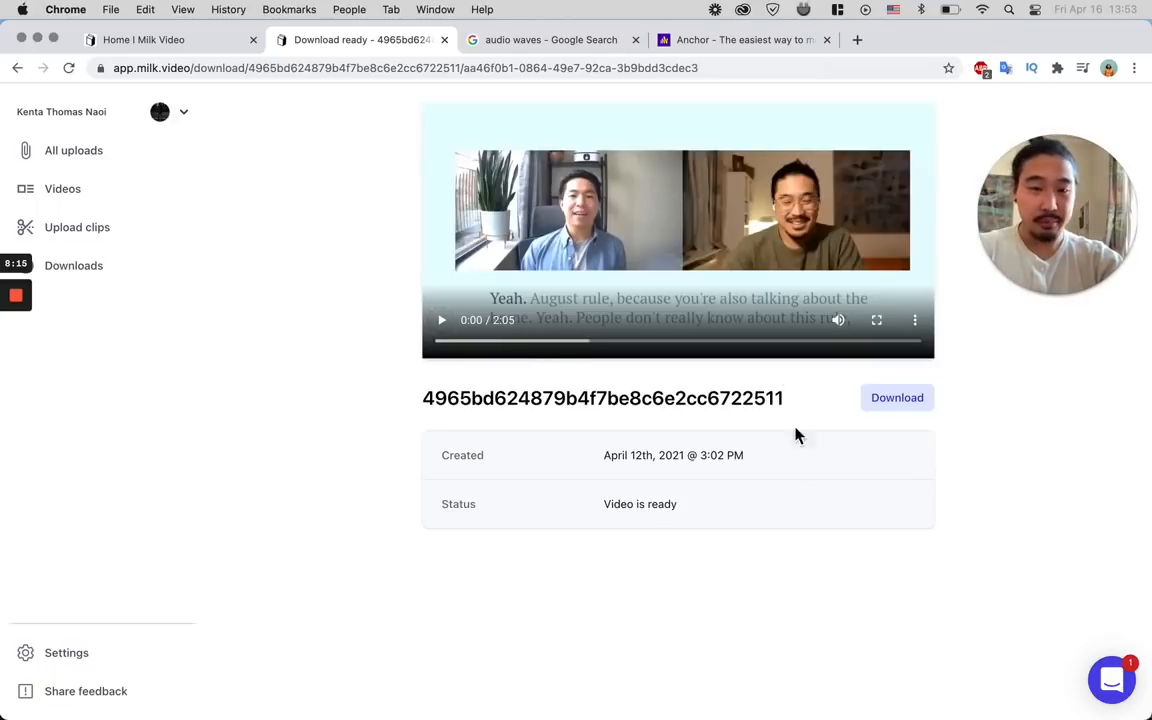
# Try to save the two-speaker video from its download file to the Desktop as an MPEG-4 movie and return to its download page
pyautogui.click(905, 409)
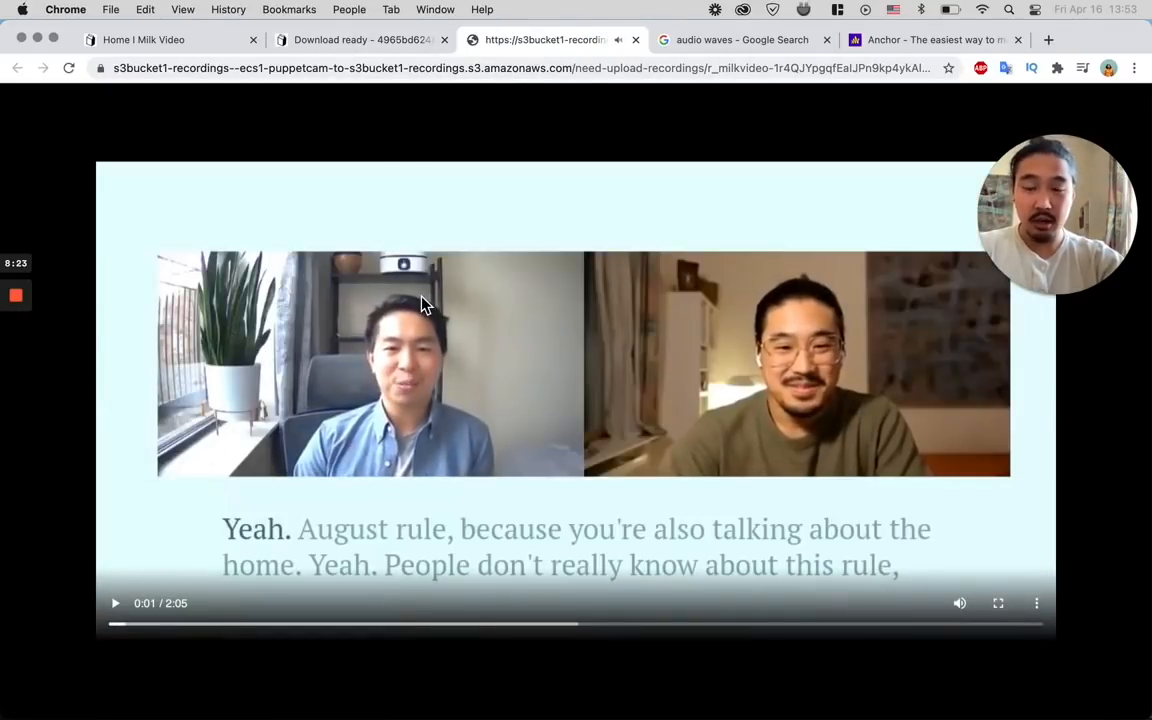
pyautogui.rightClick(497, 266)
pyautogui.click(563, 342)
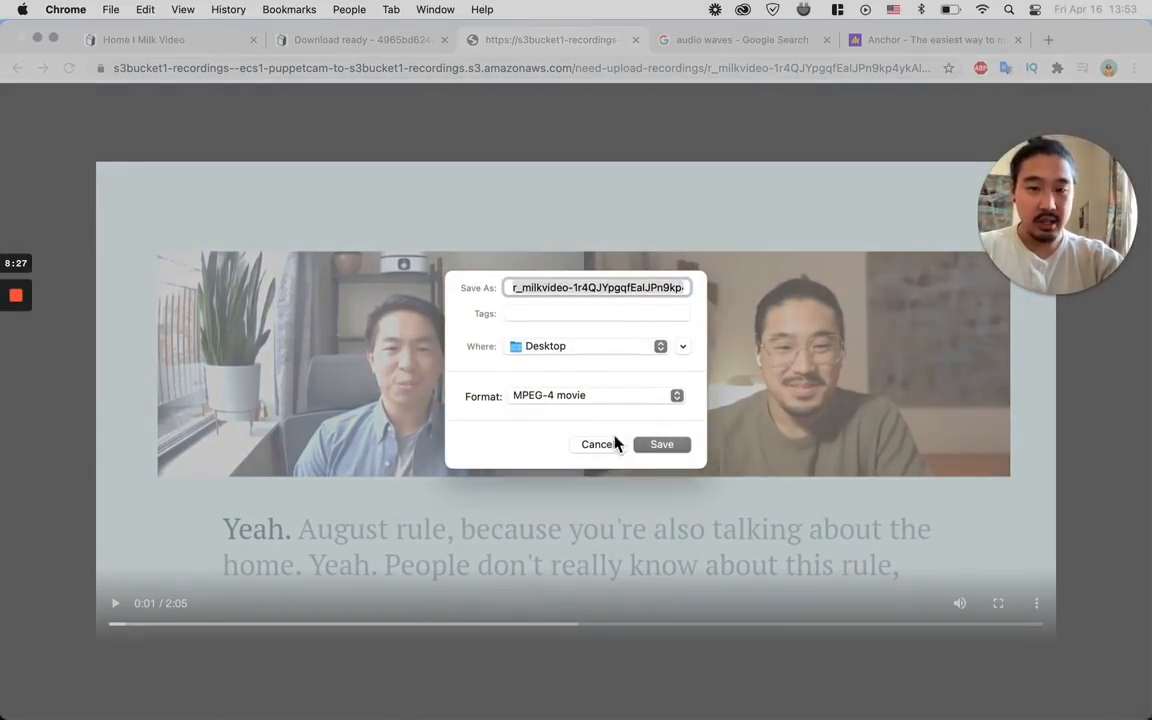
pyautogui.click(610, 450)
pyautogui.click(395, 48)
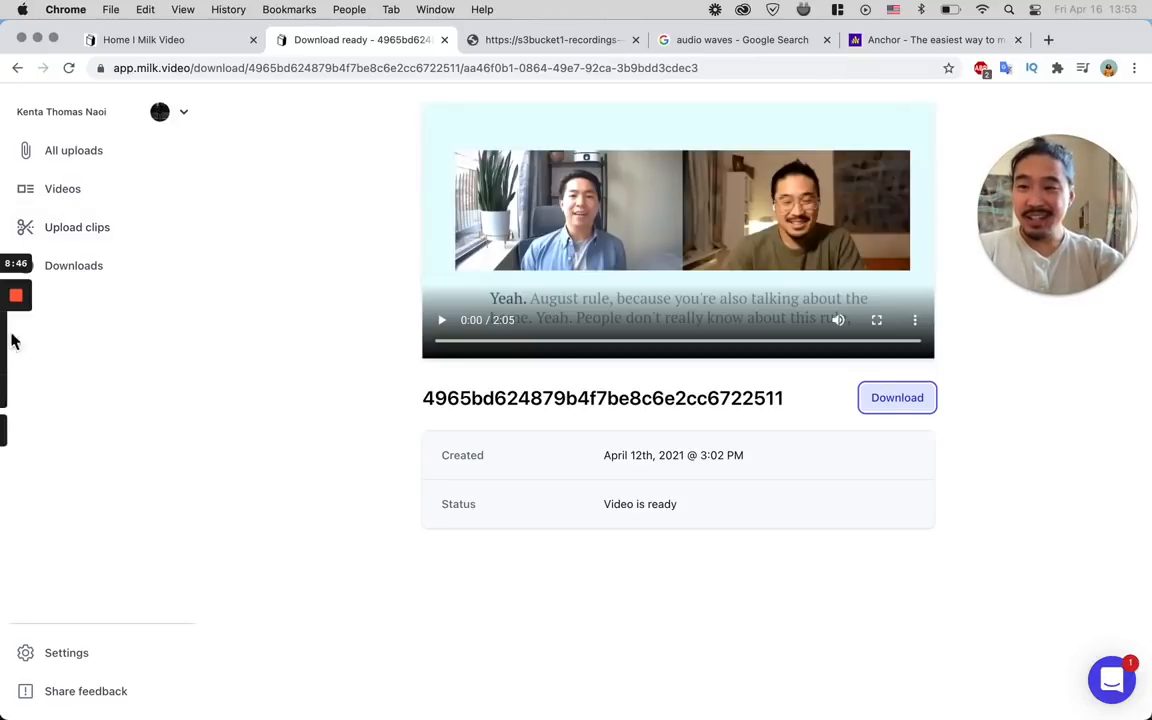
pyautogui.moveTo(20, 305)
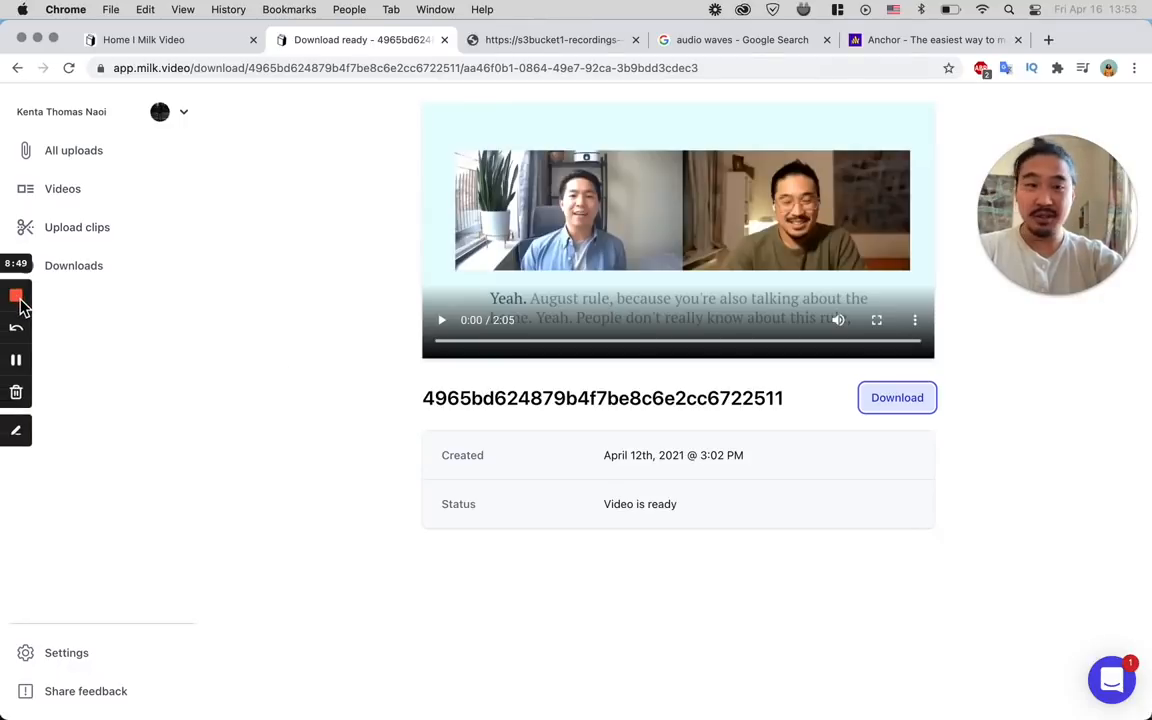